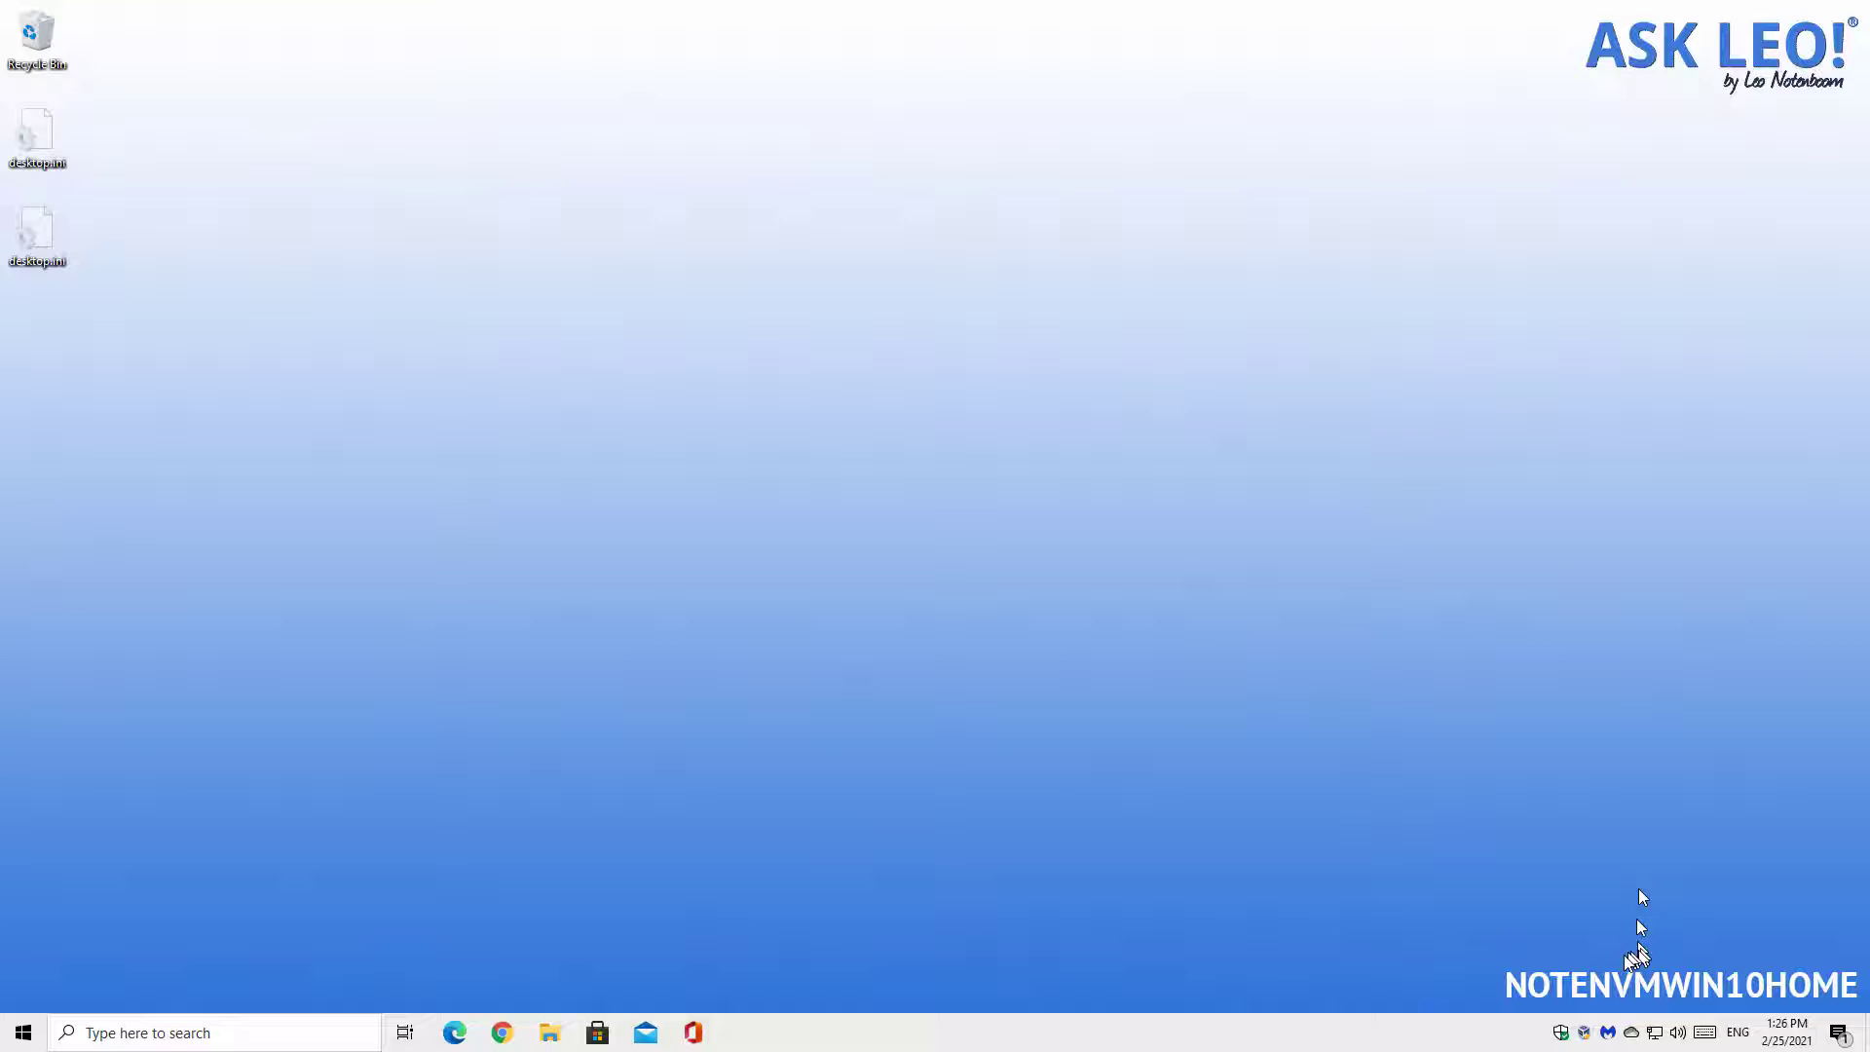
- Open the local OneDrive folder from the tray flyout's Help & Settings menu
click(1634, 1034)
click(1732, 969)
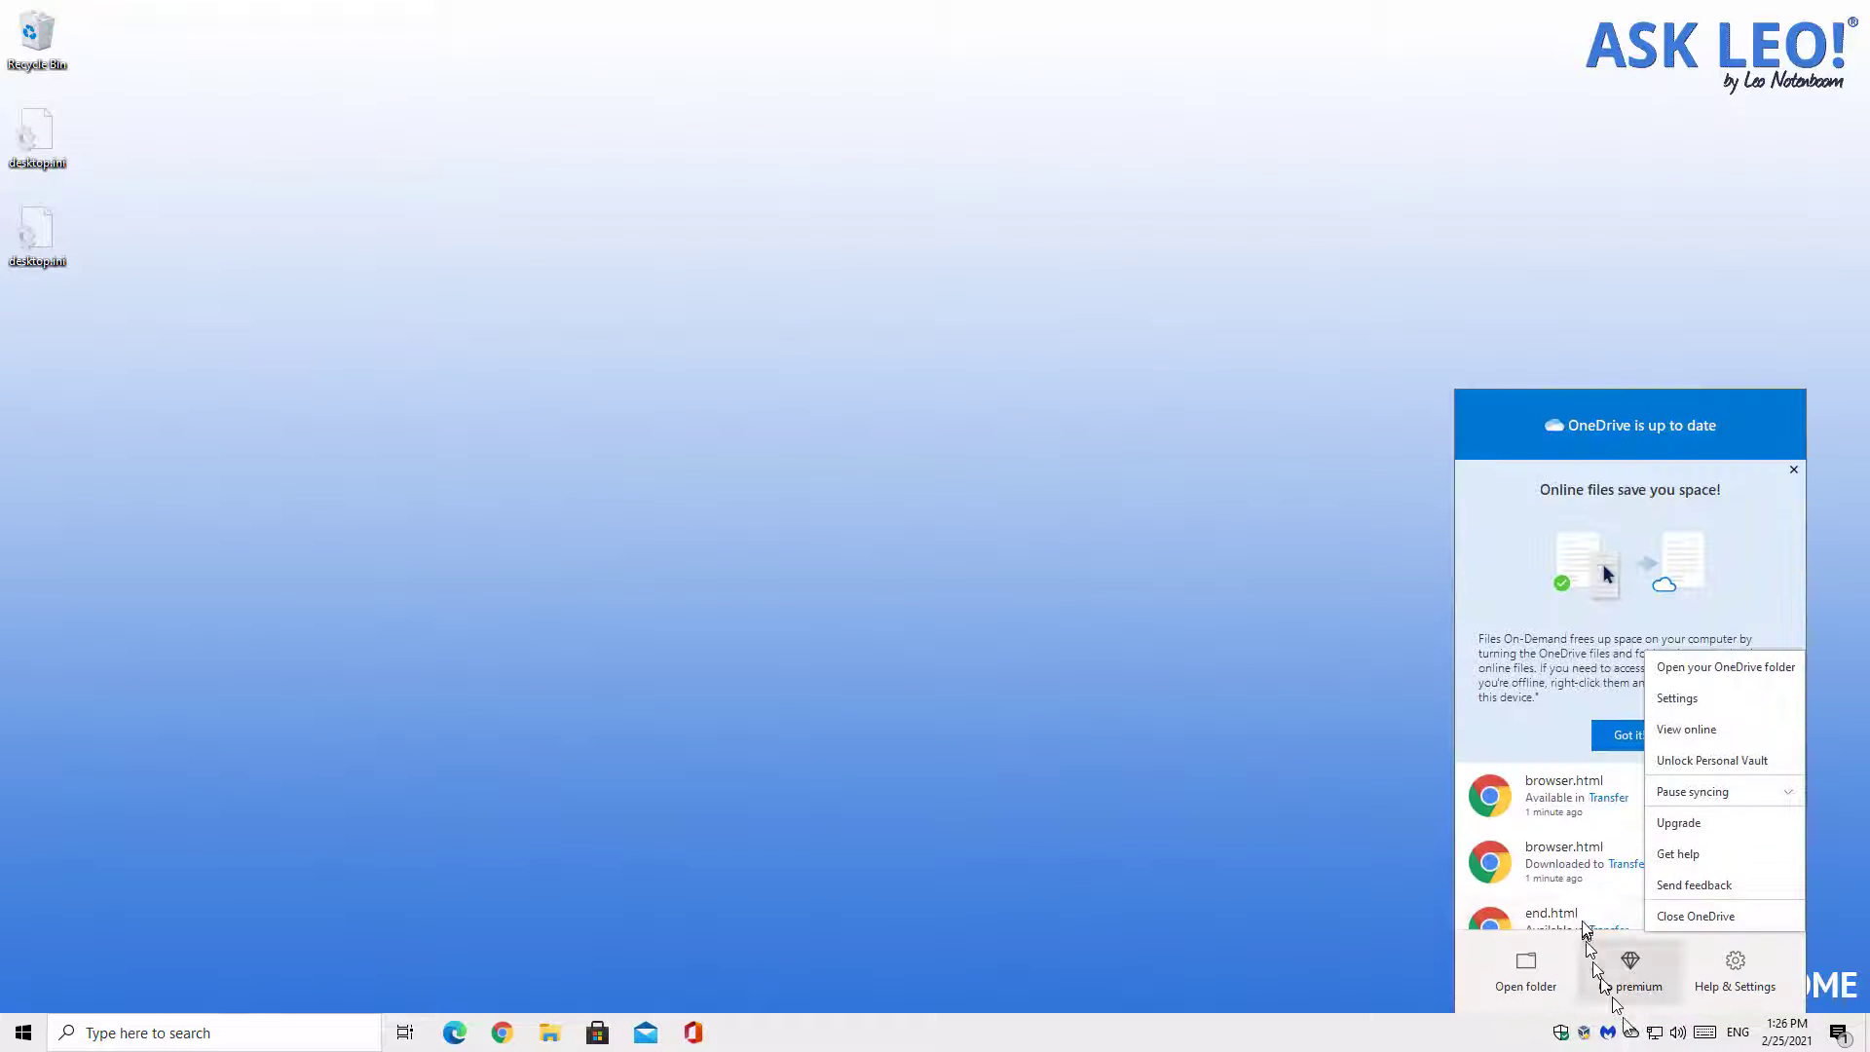
click(1007, 606)
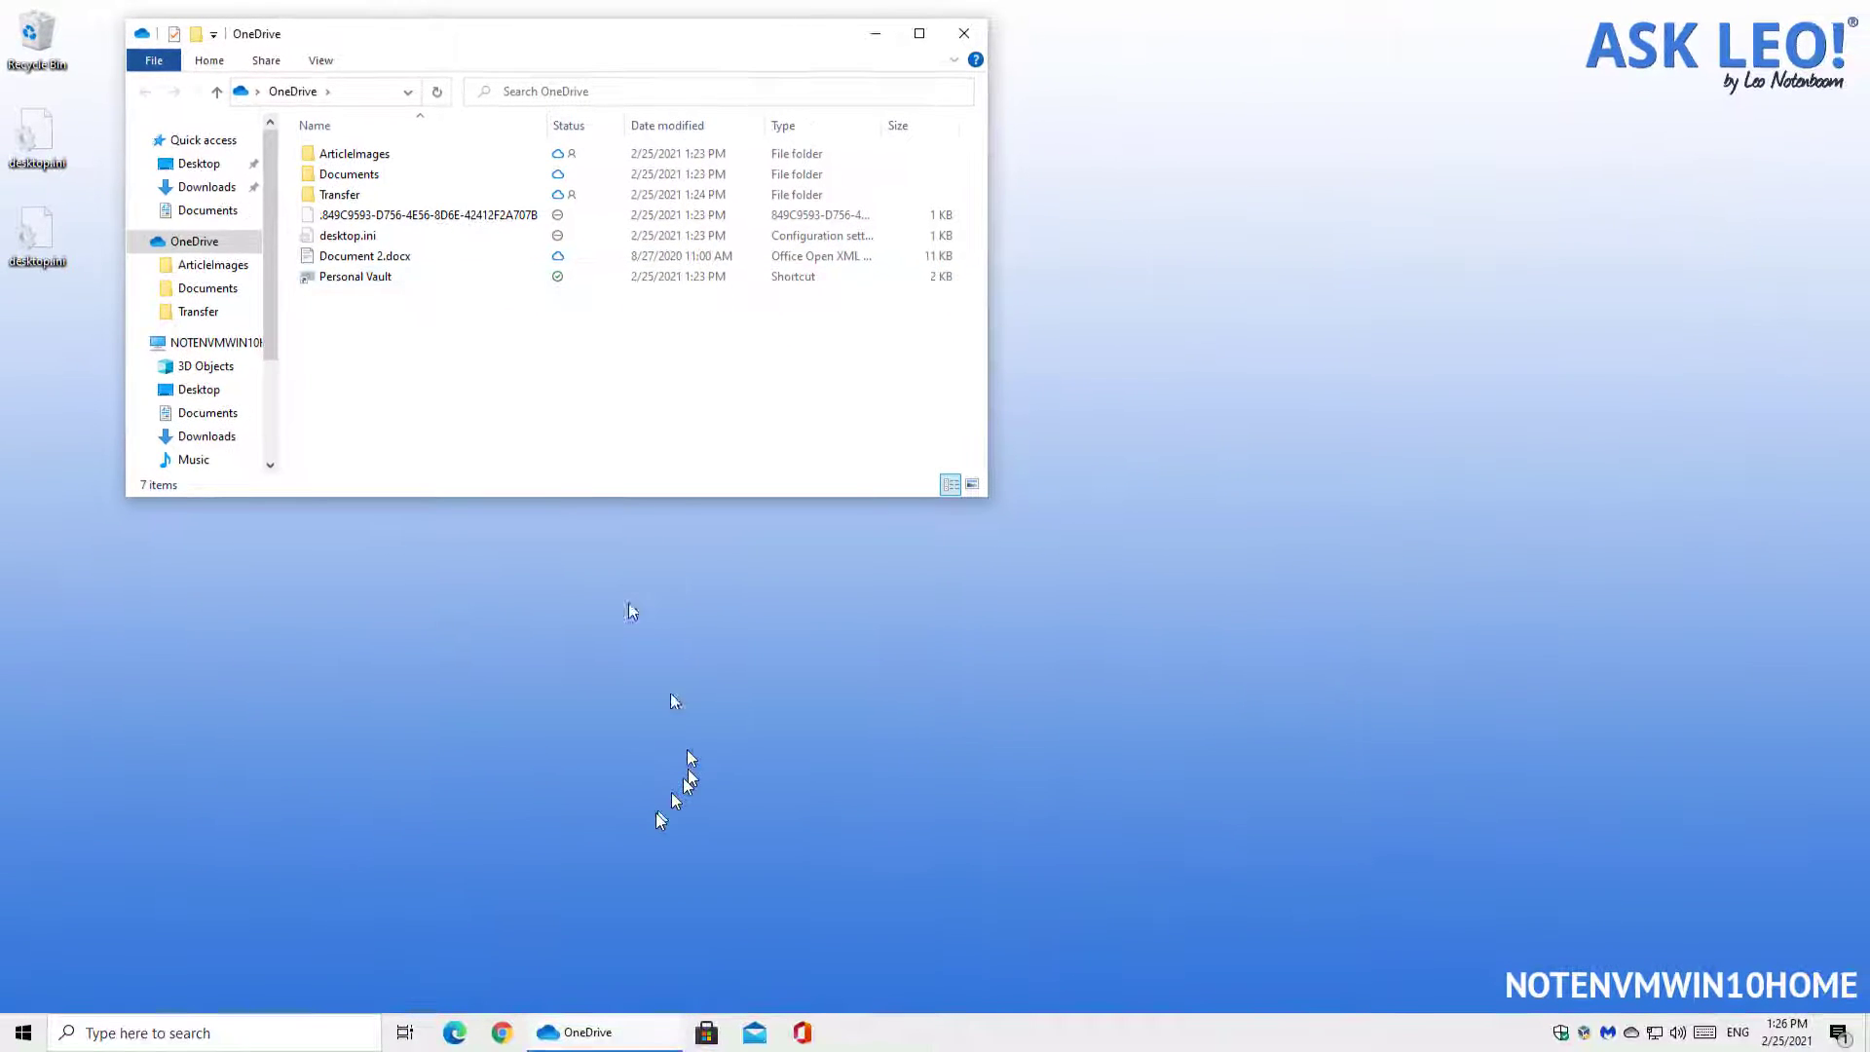
- Browse to onedrive.com in Edge and switch My files to List view
click(608, 867)
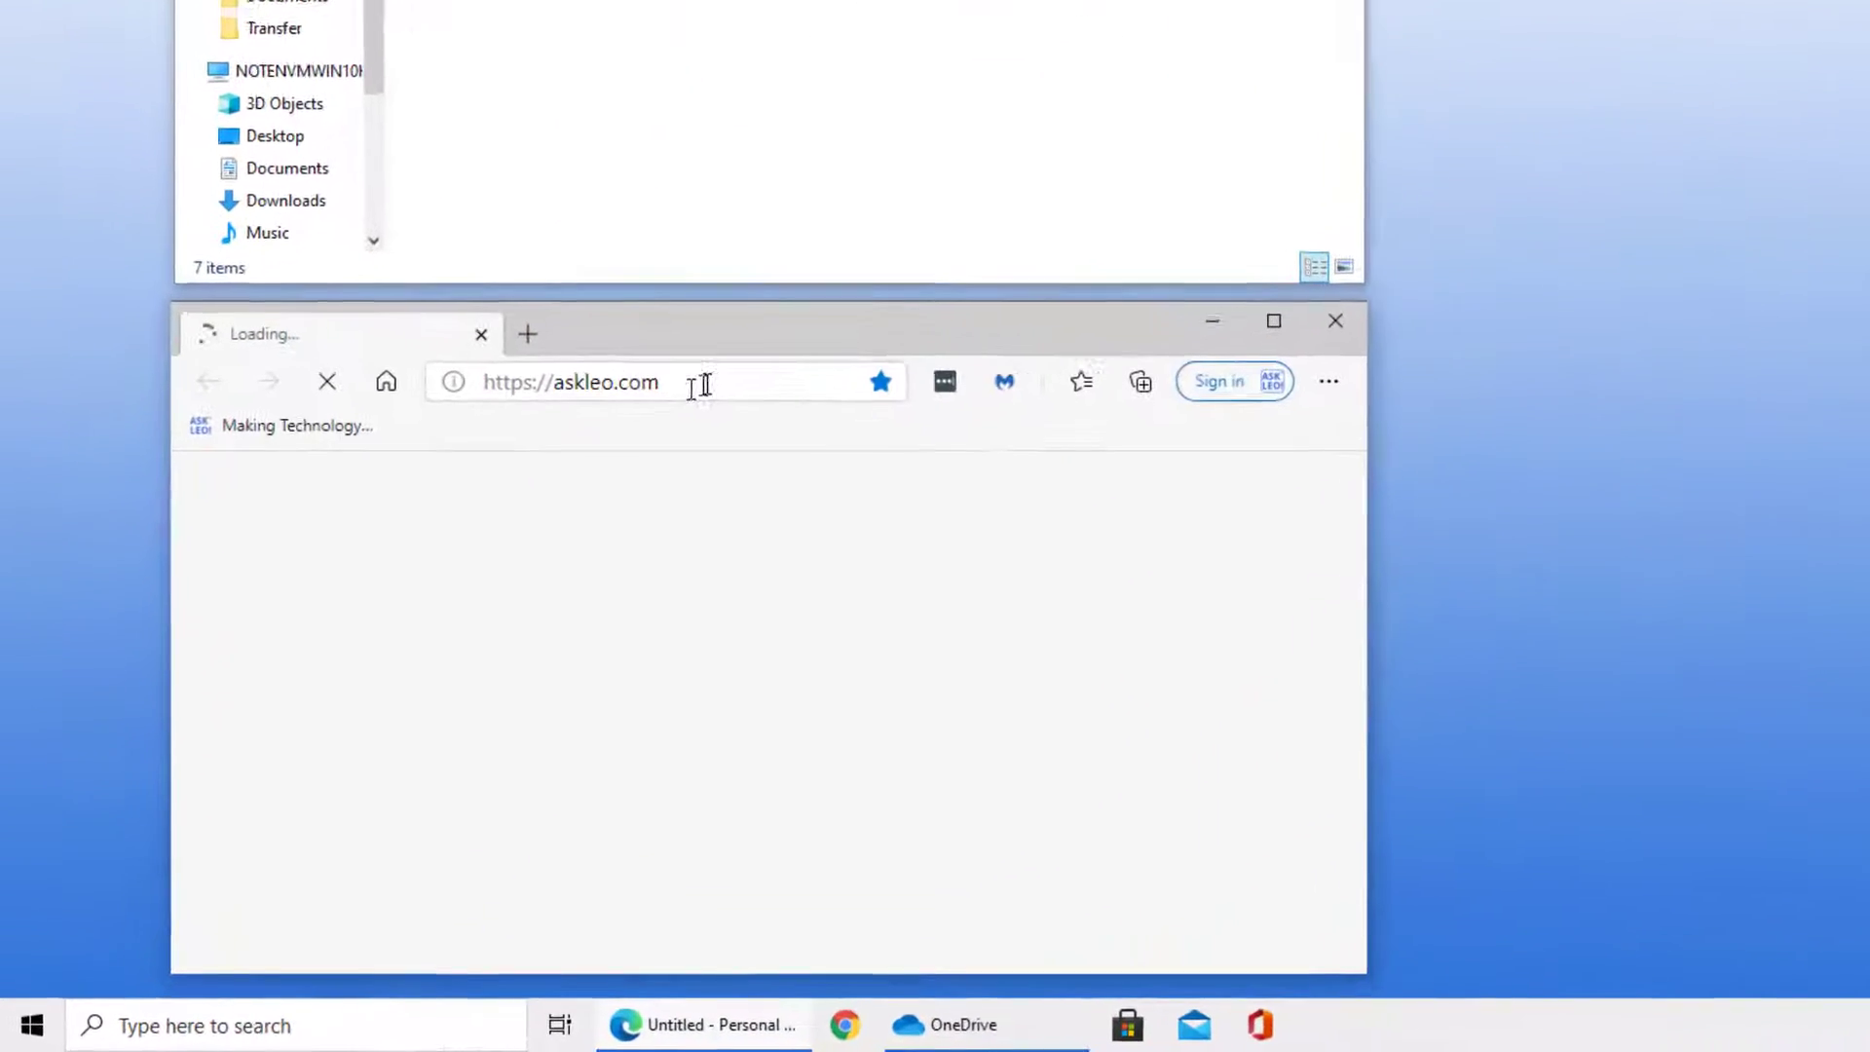
click(703, 384)
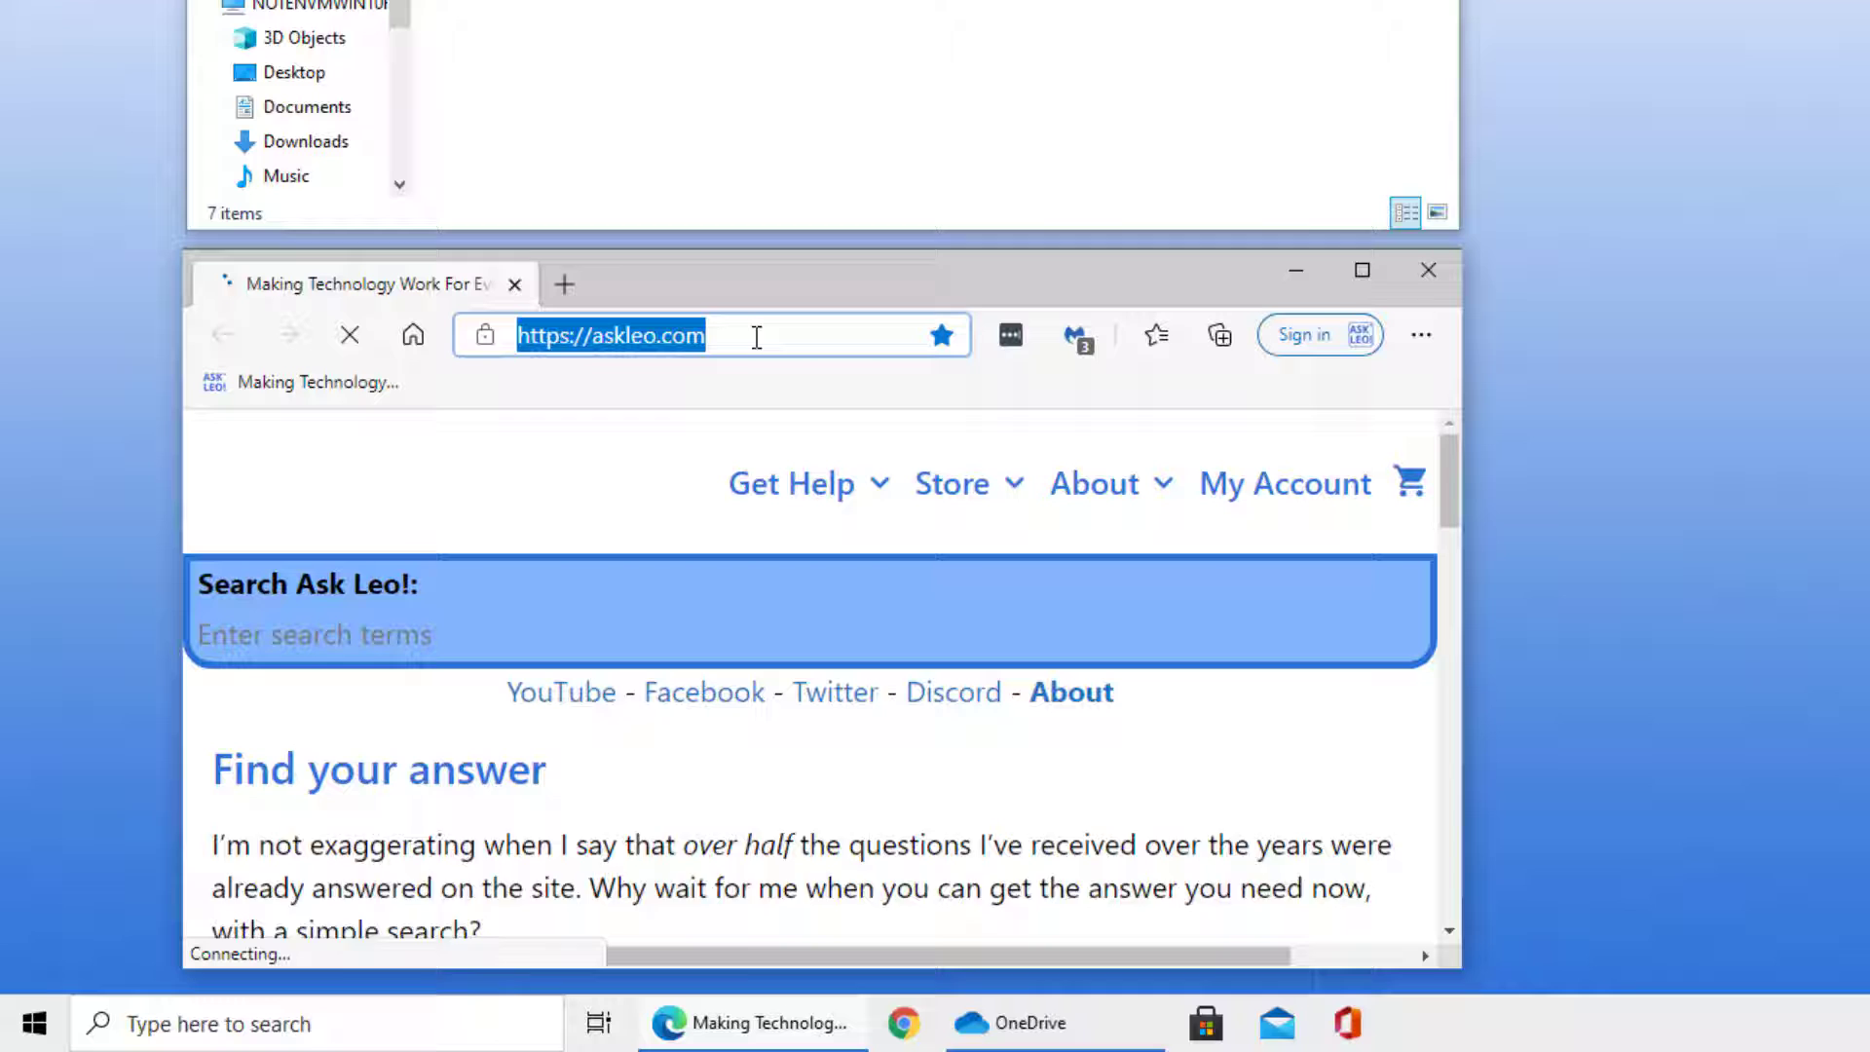
text(o)
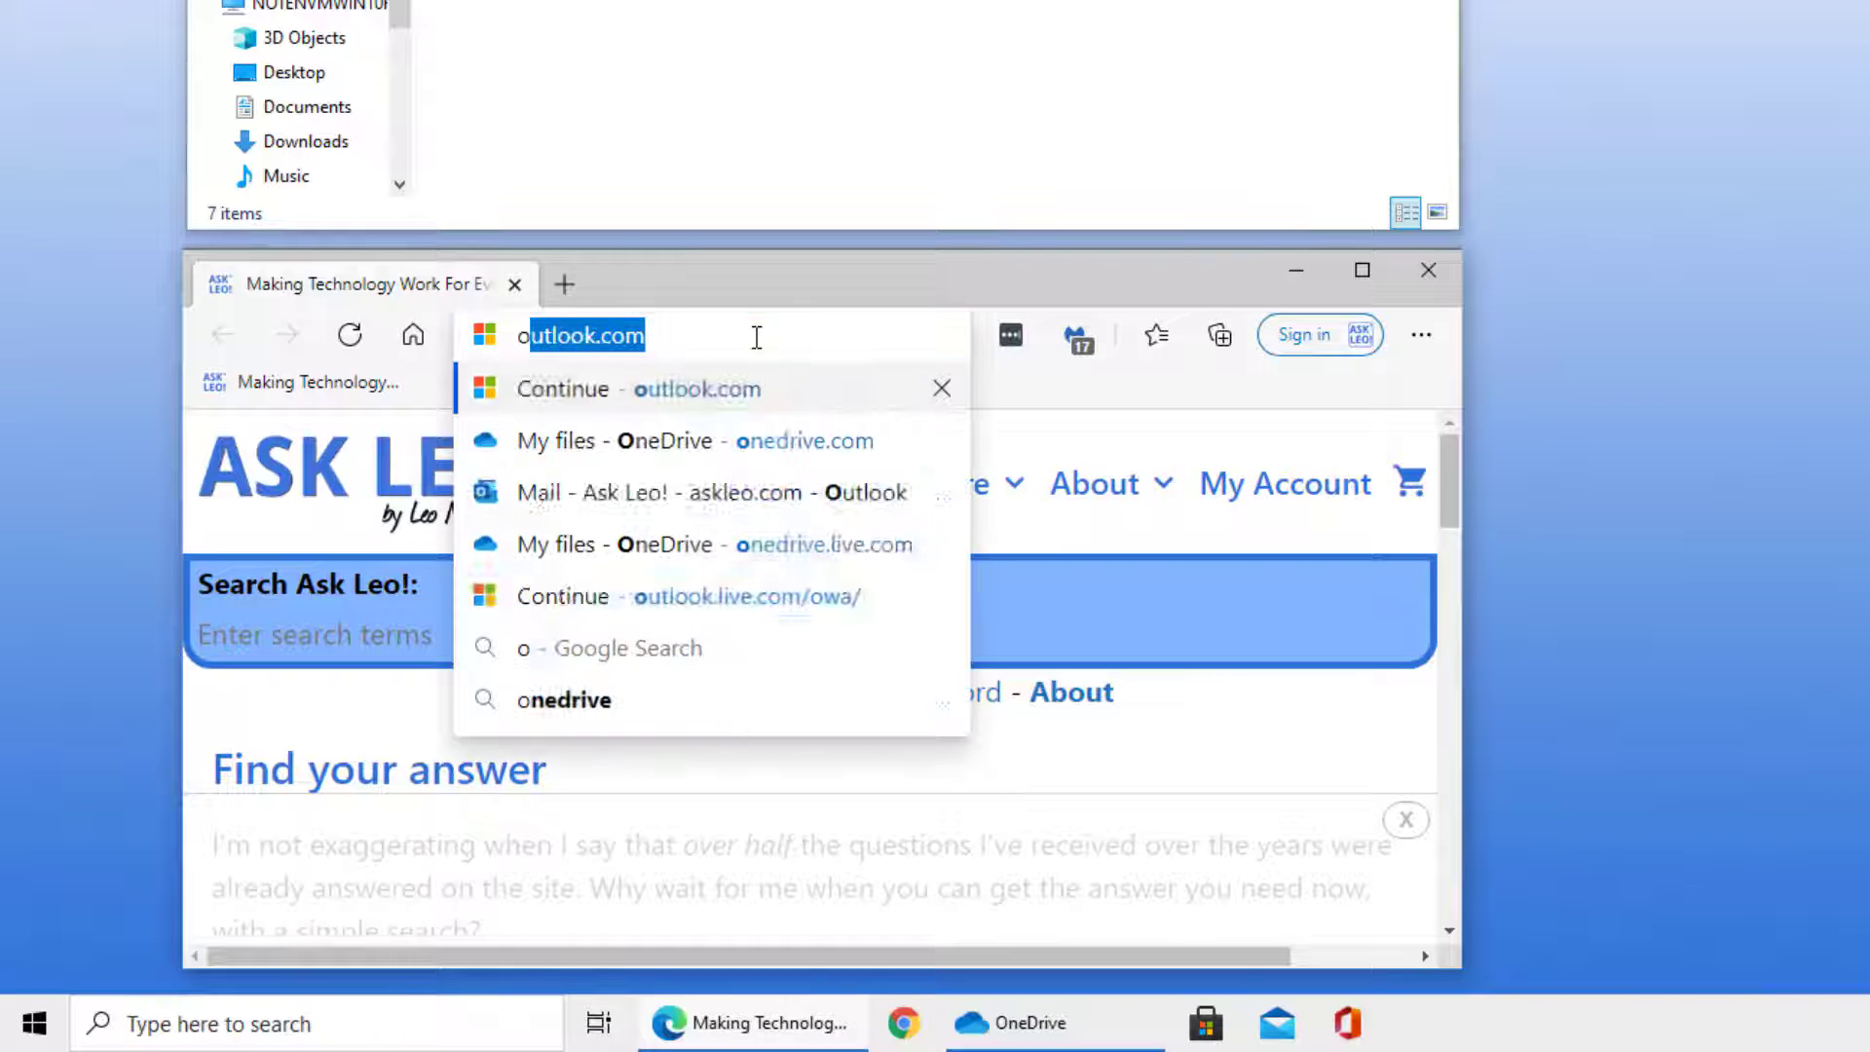
text(nedrive.com)
key(Return)
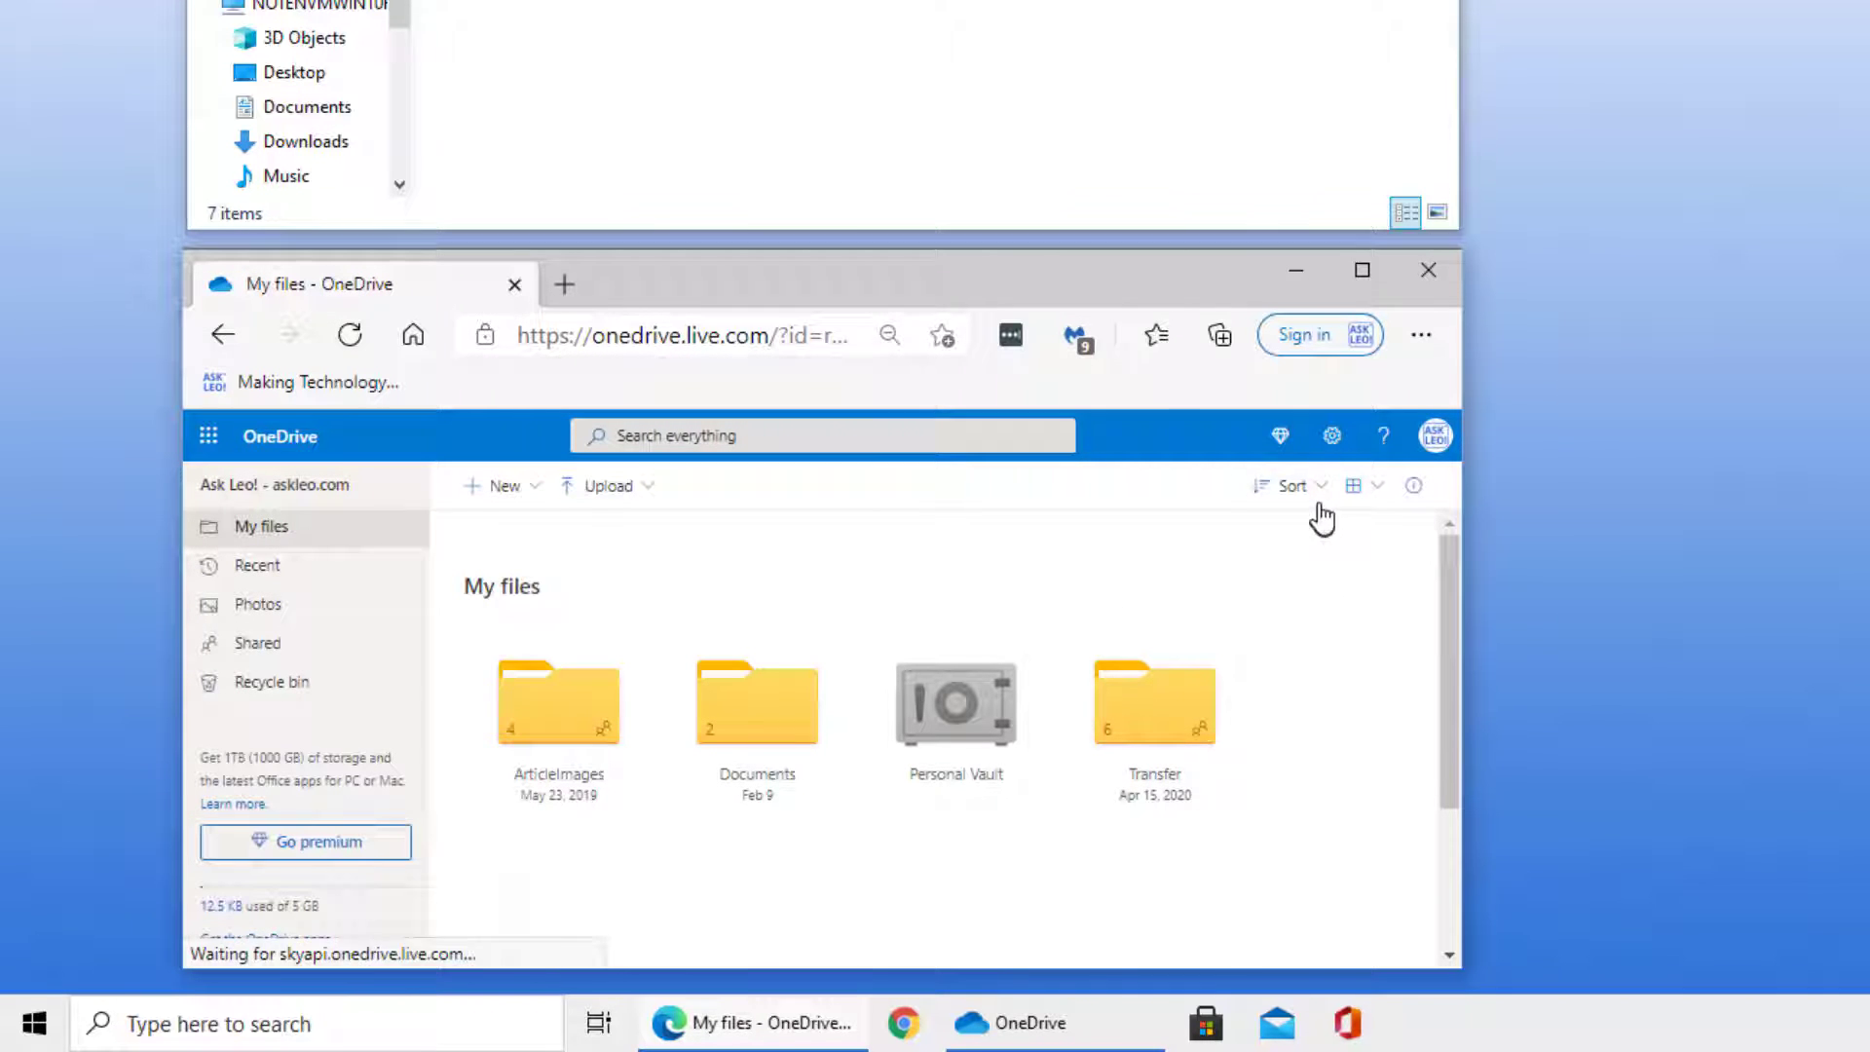
click(1367, 489)
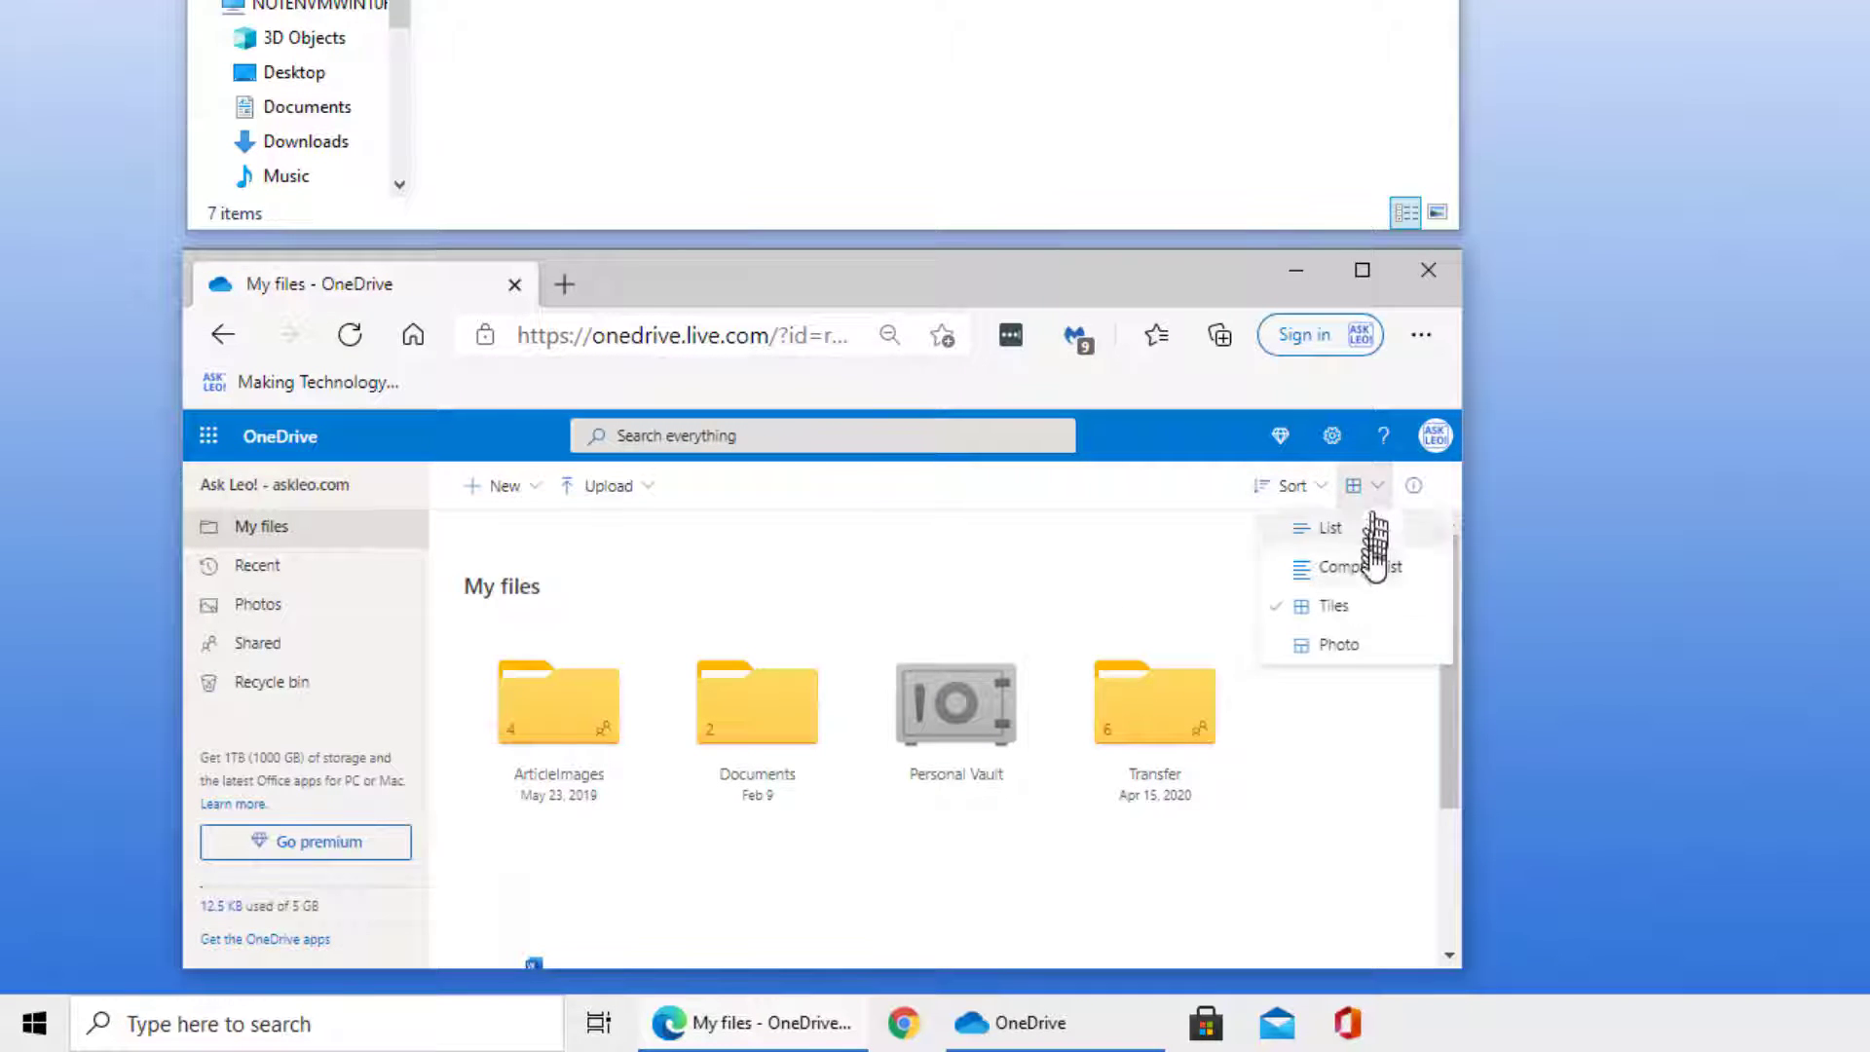
click(1373, 524)
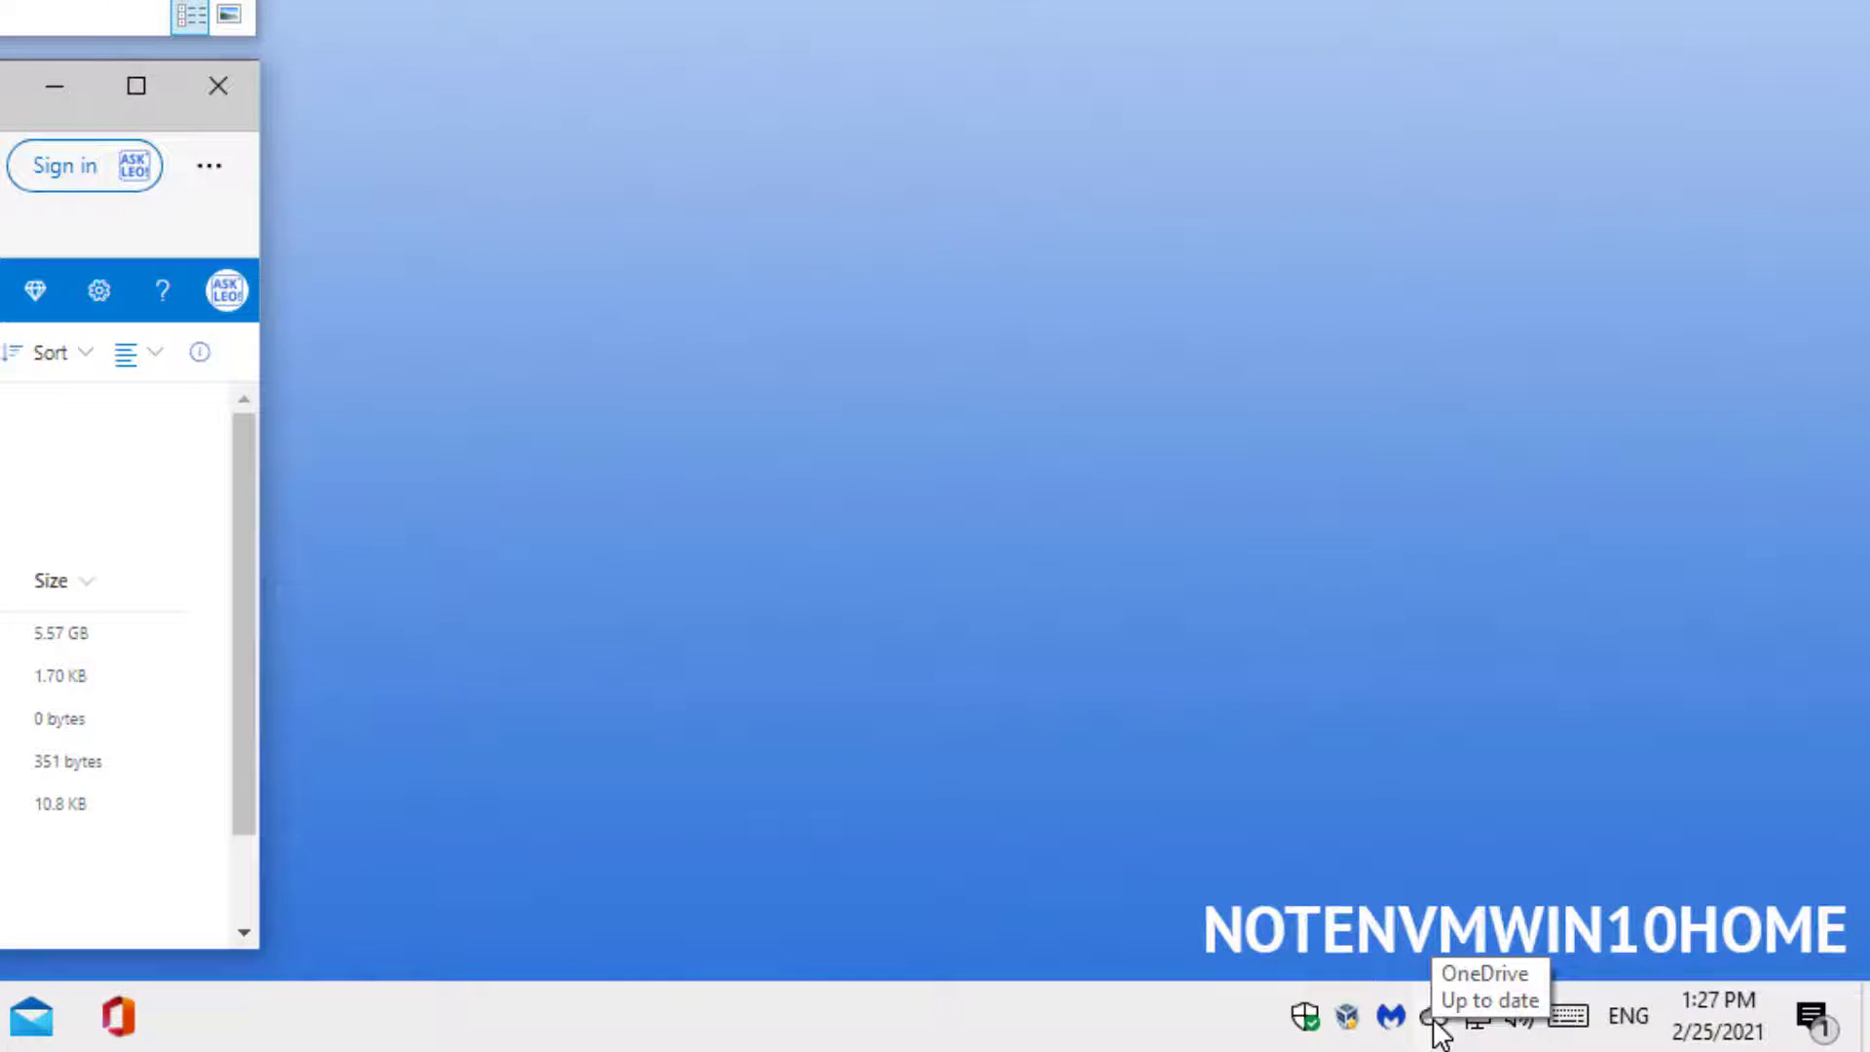
- In OneDrive settings' Choose folders, uncheck the 5.6 GB ArticleImages folder from syncing
right_click(1434, 1018)
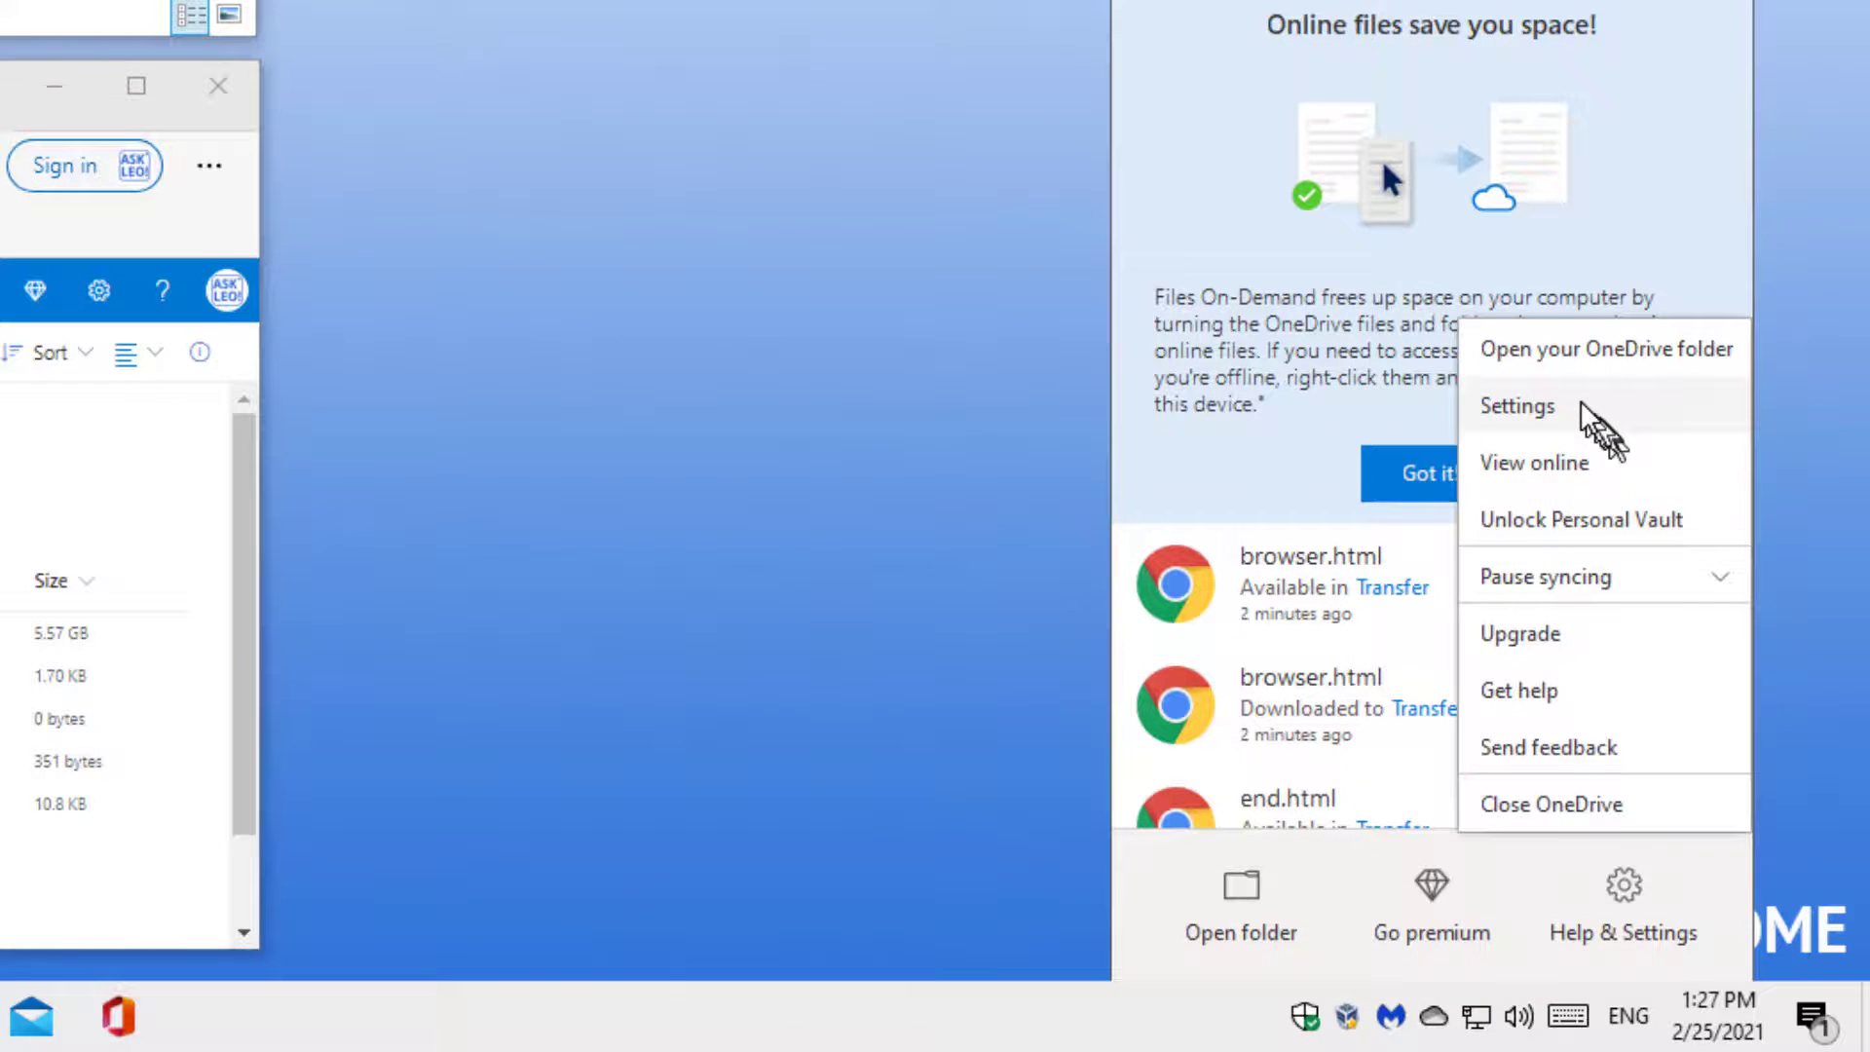
click(1584, 407)
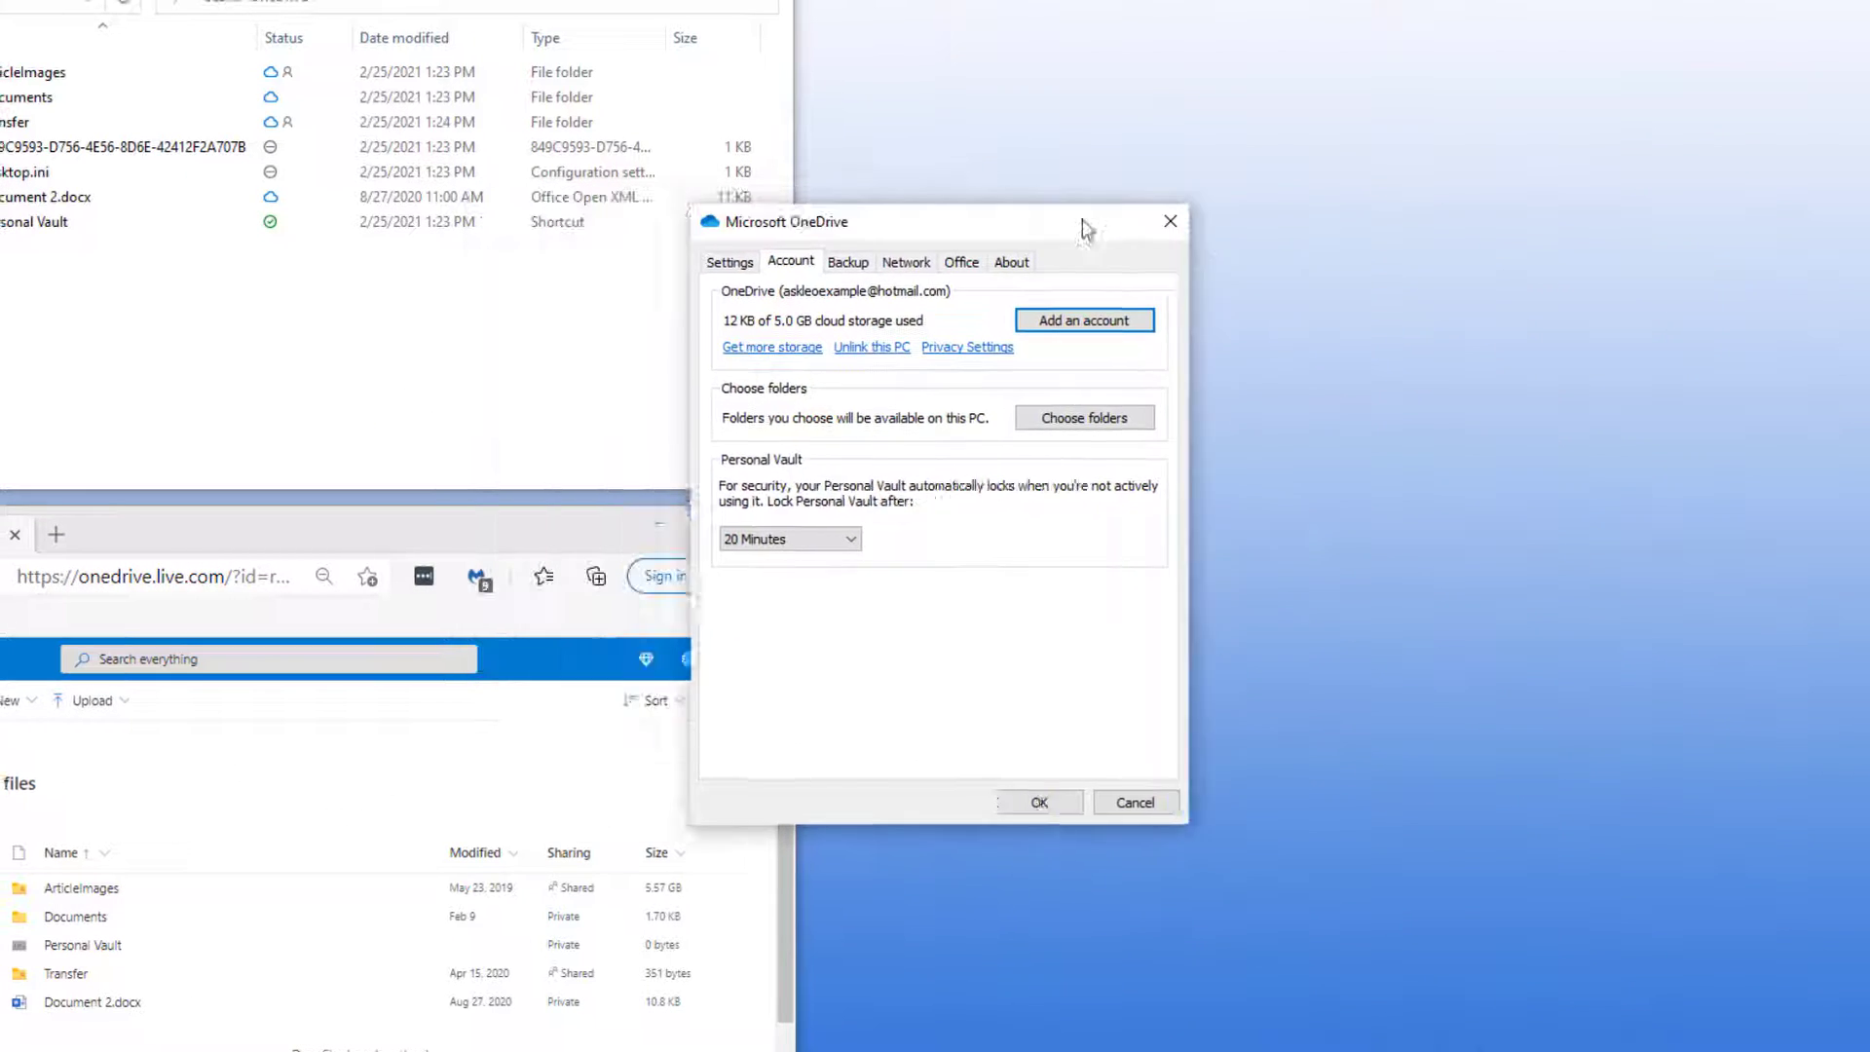
drag(1086, 229, 1423, 217)
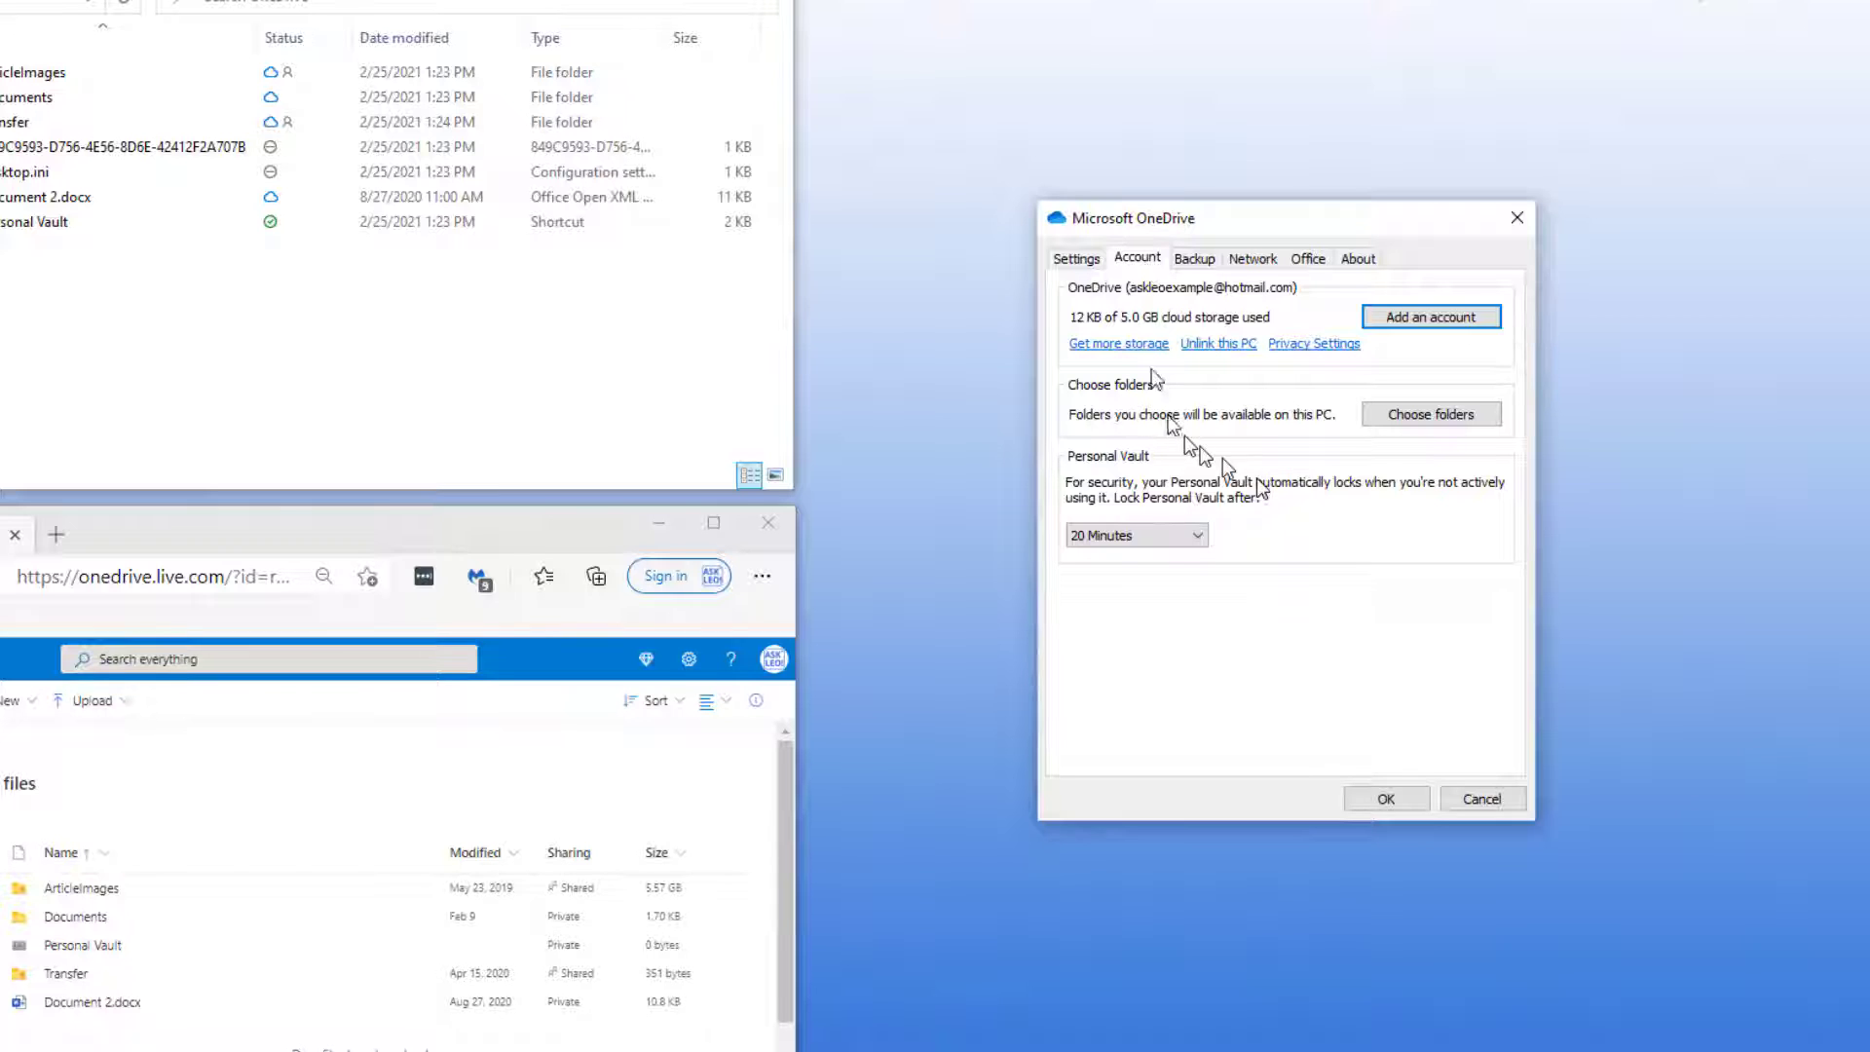
click(1480, 414)
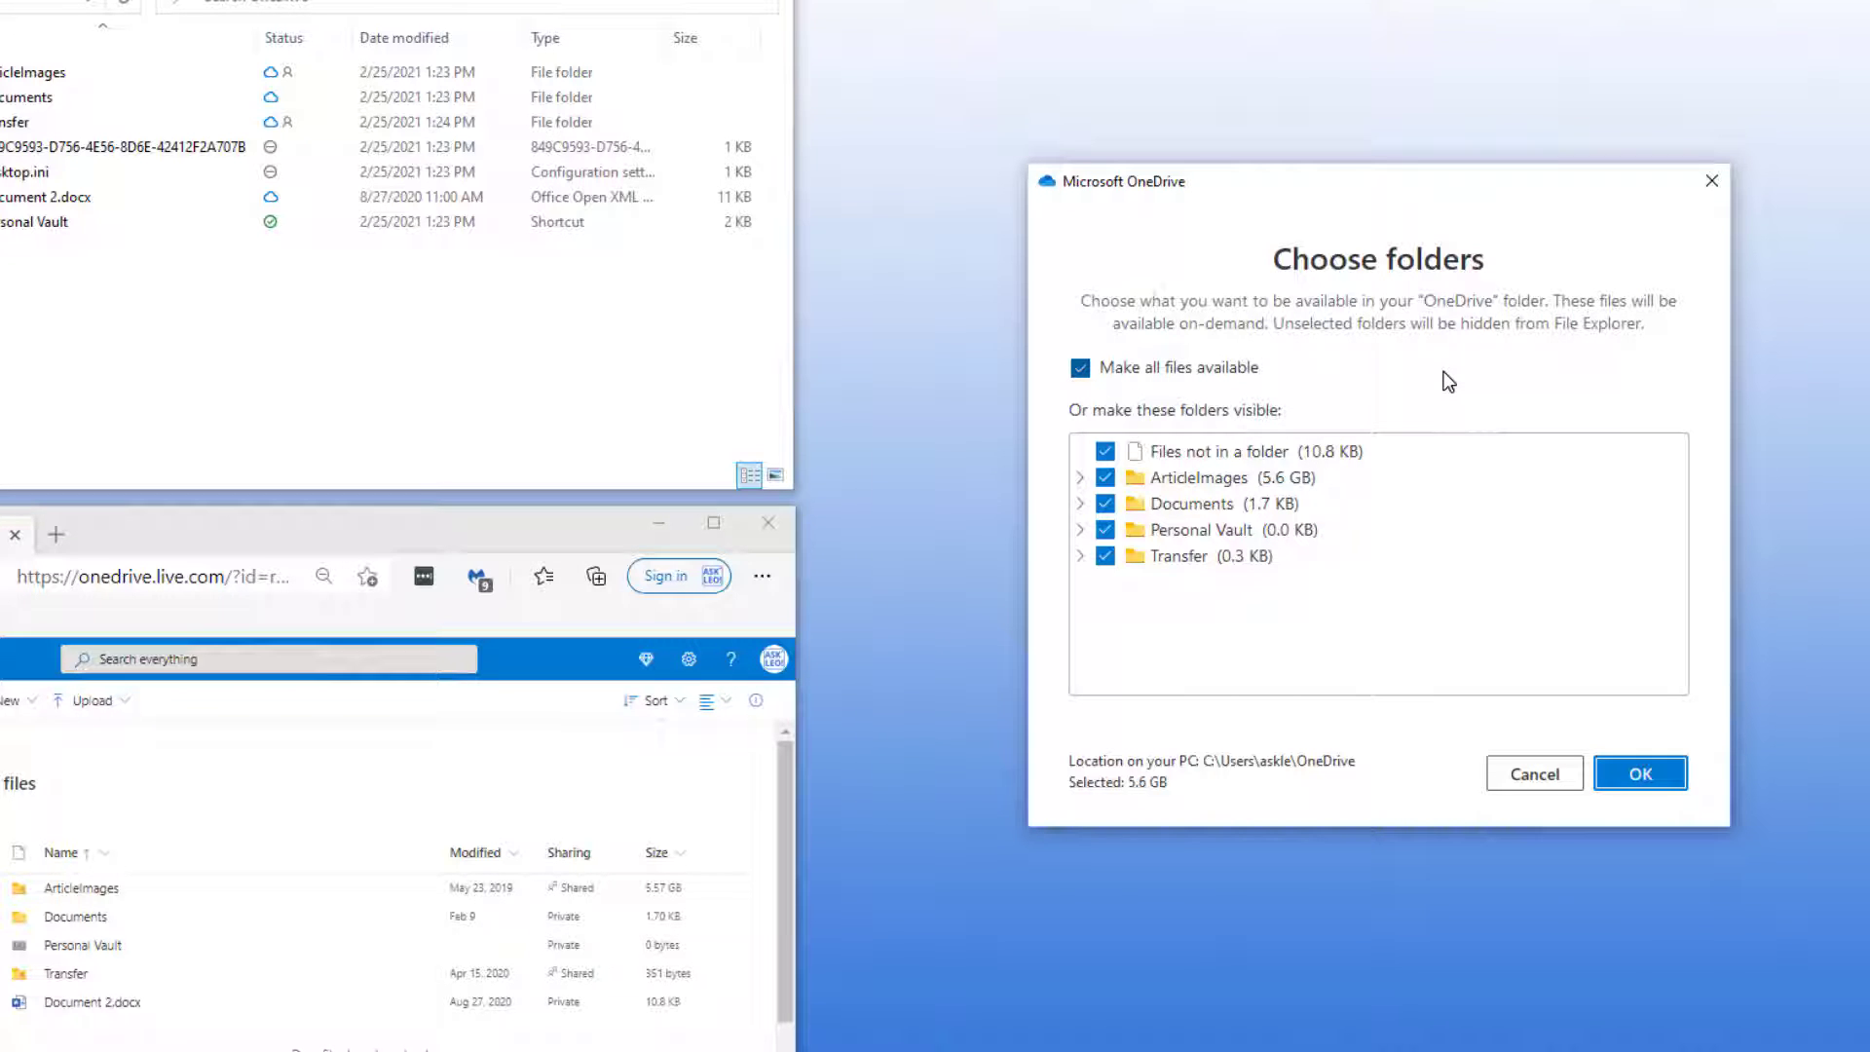
click(1106, 478)
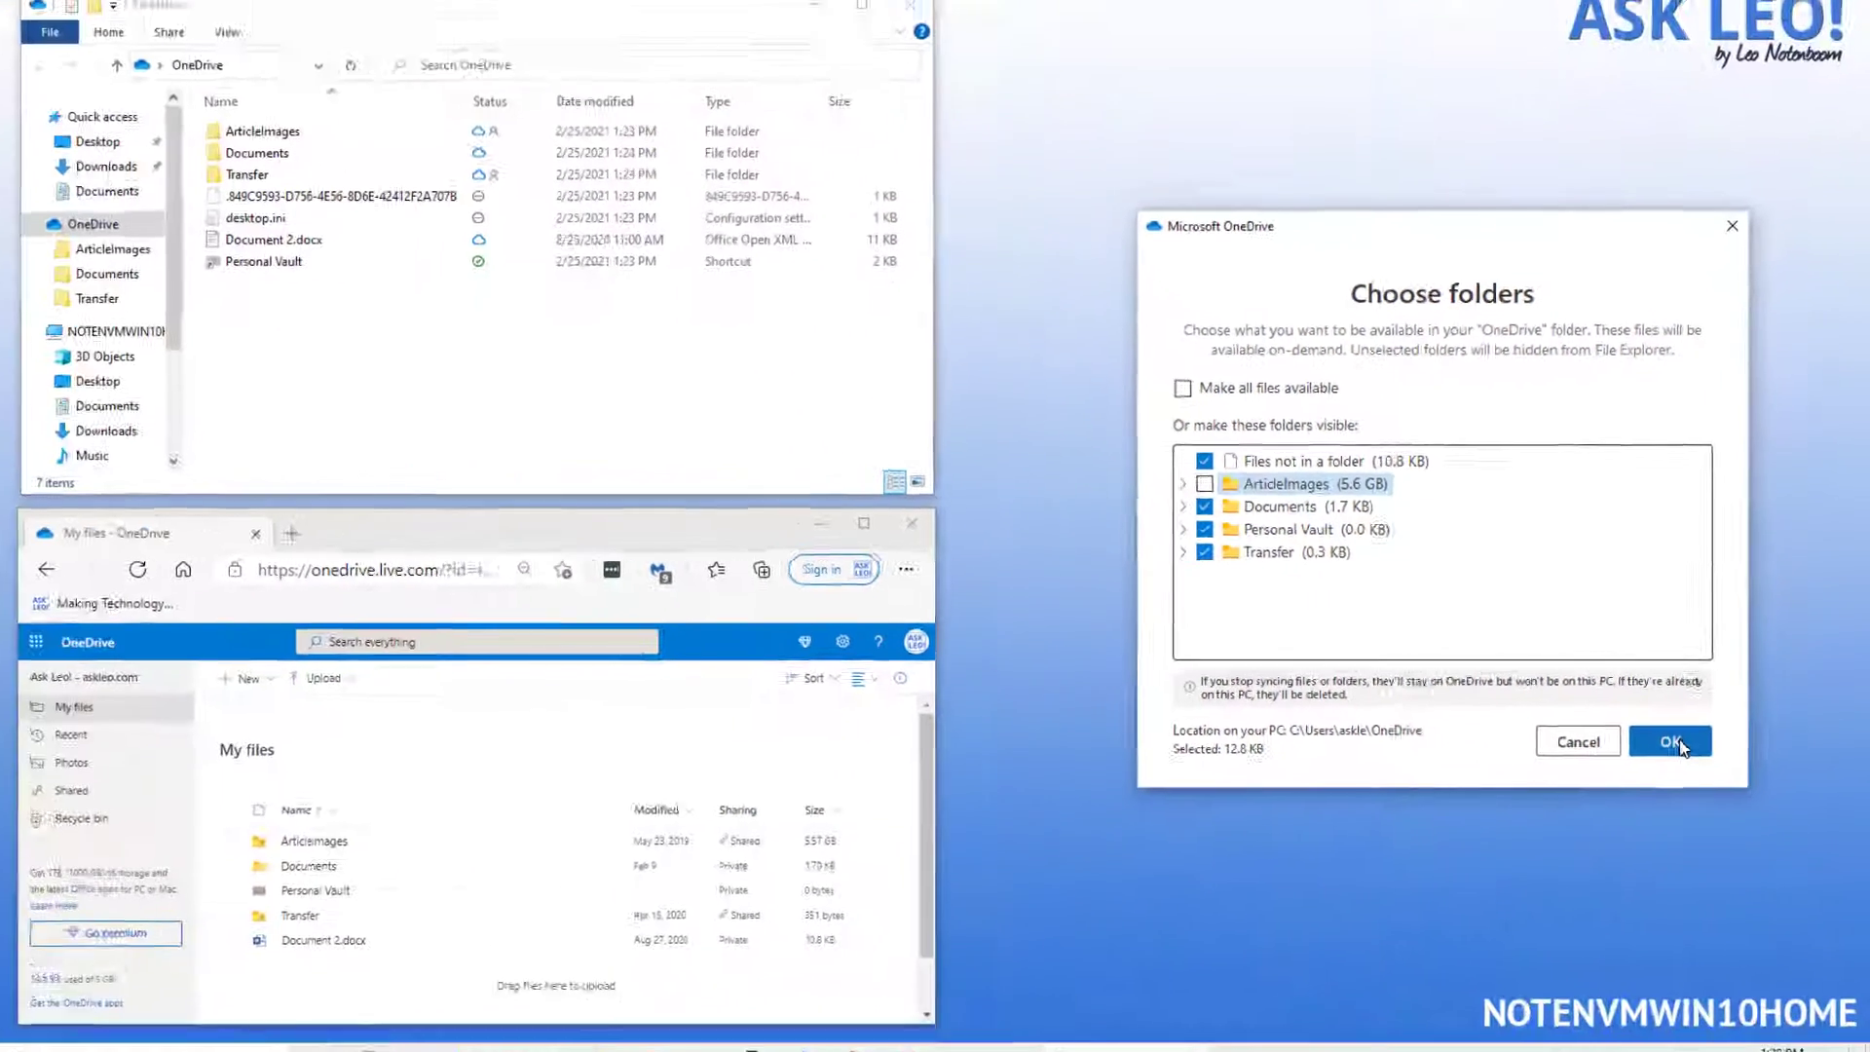
- Confirm the Choose folders selection so ArticleImages leaves the local OneDrive folder
click(1591, 839)
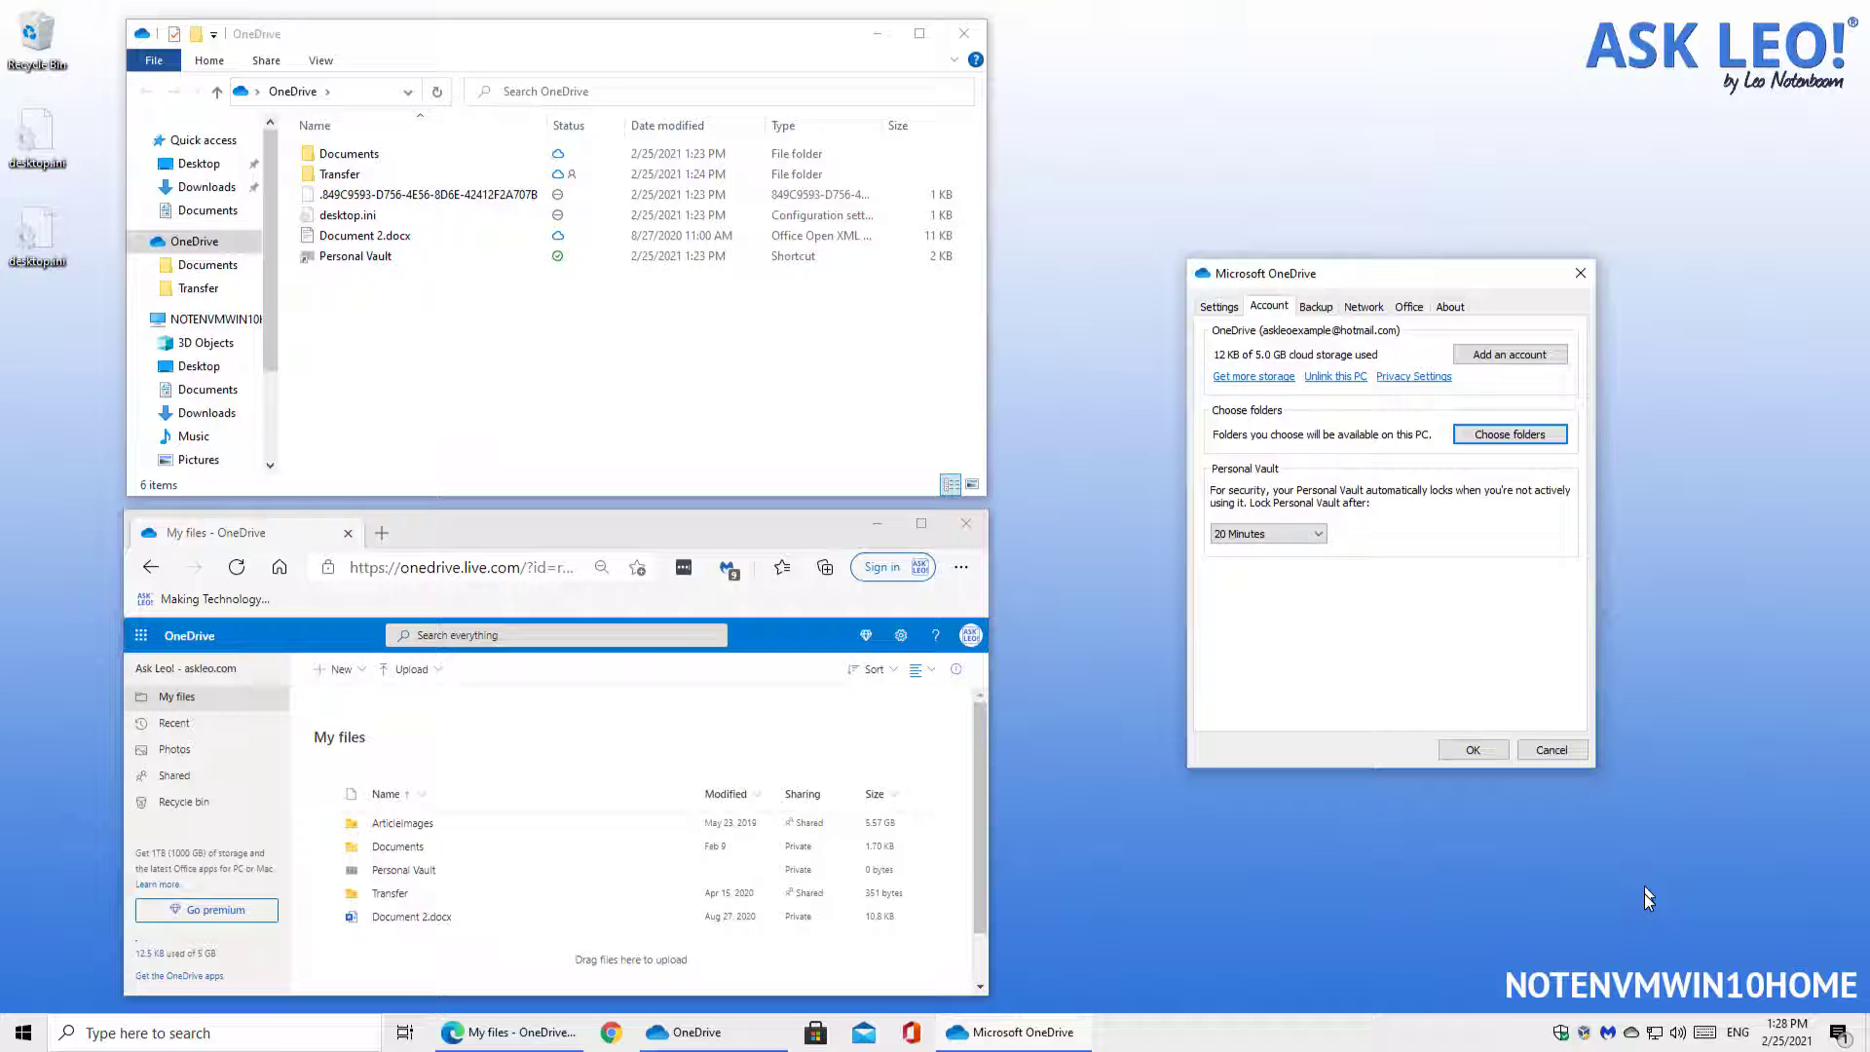
click(1531, 437)
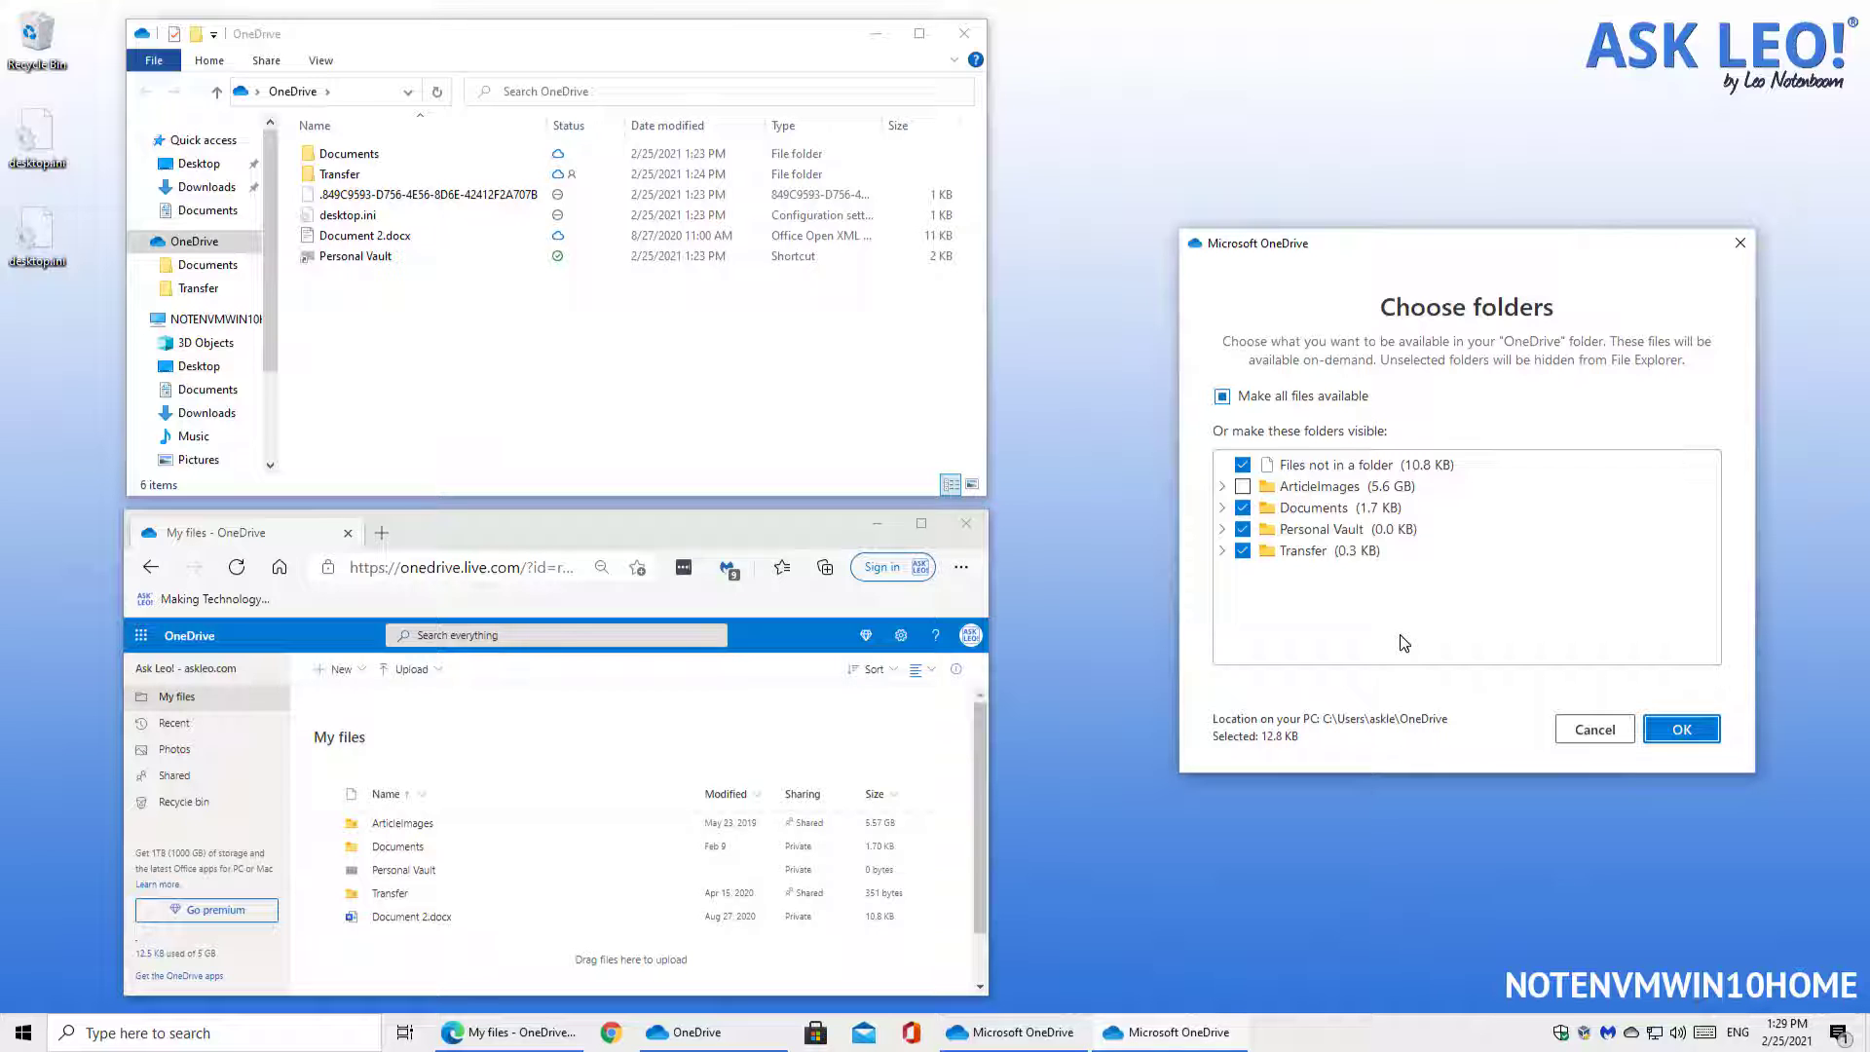
click(1223, 503)
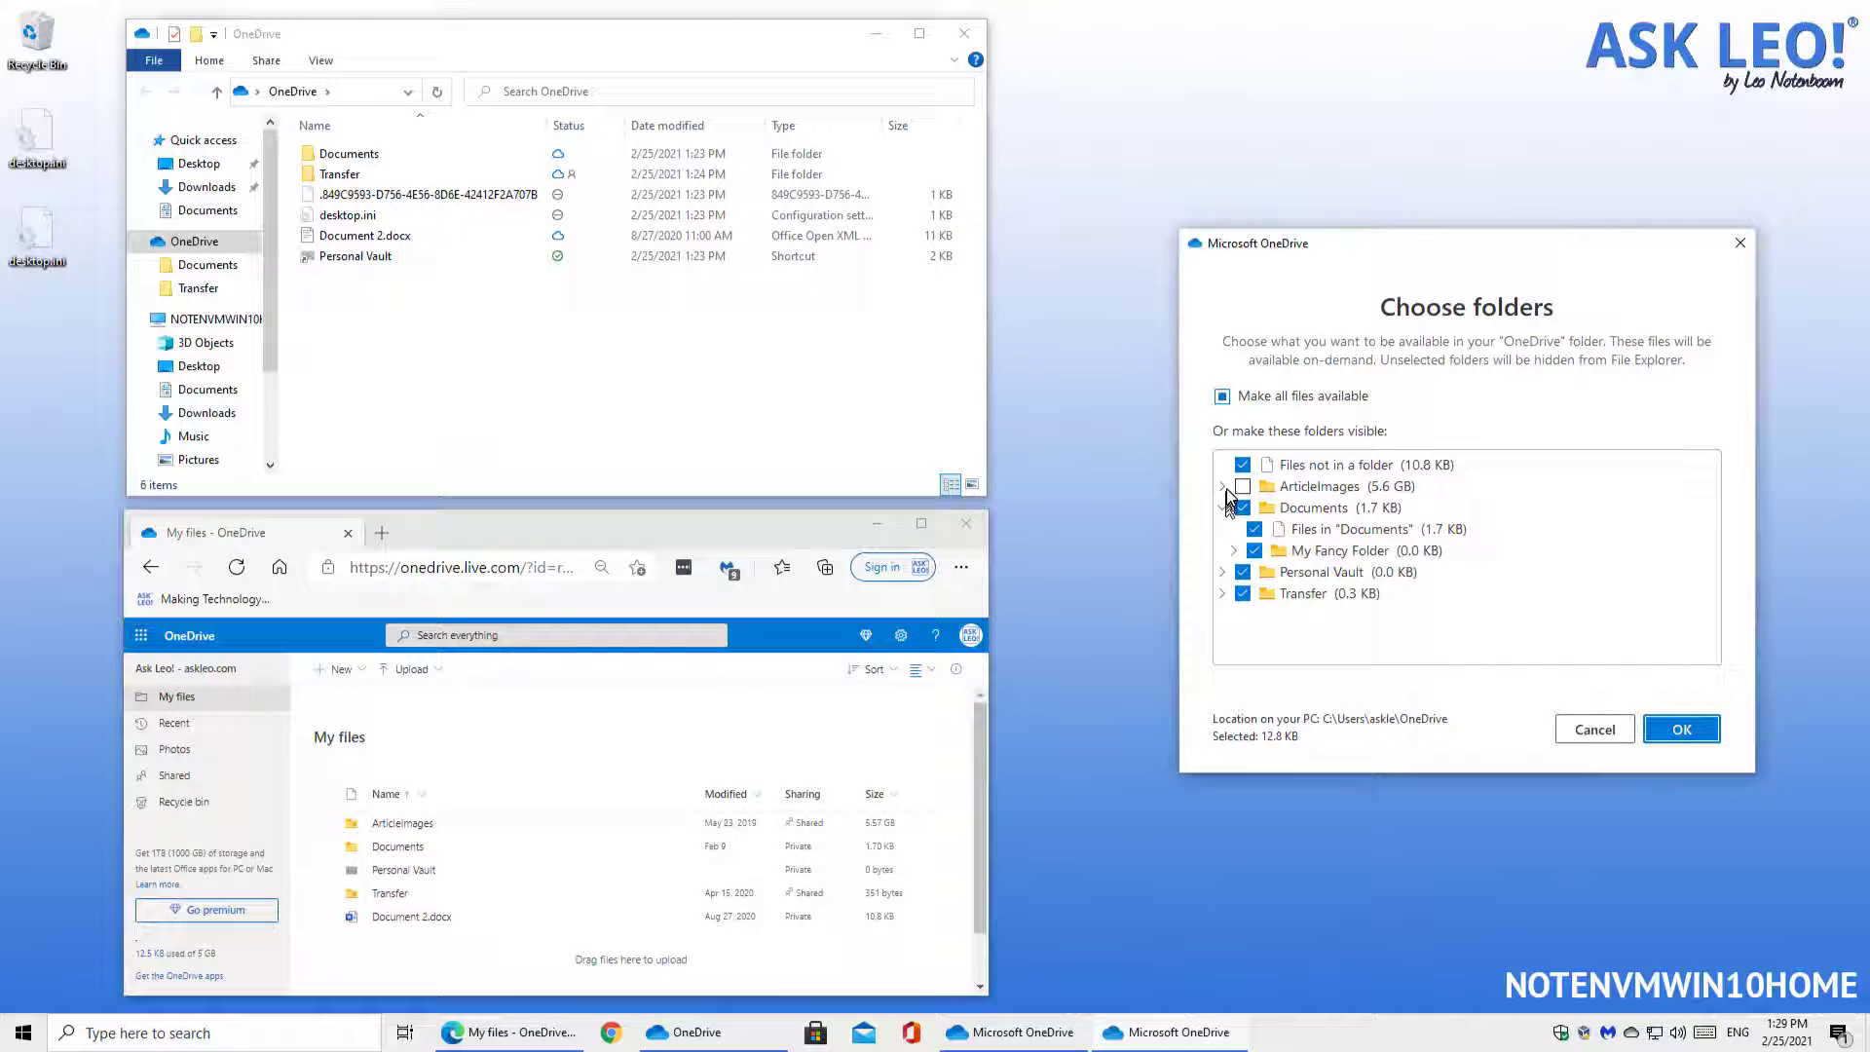
click(1223, 486)
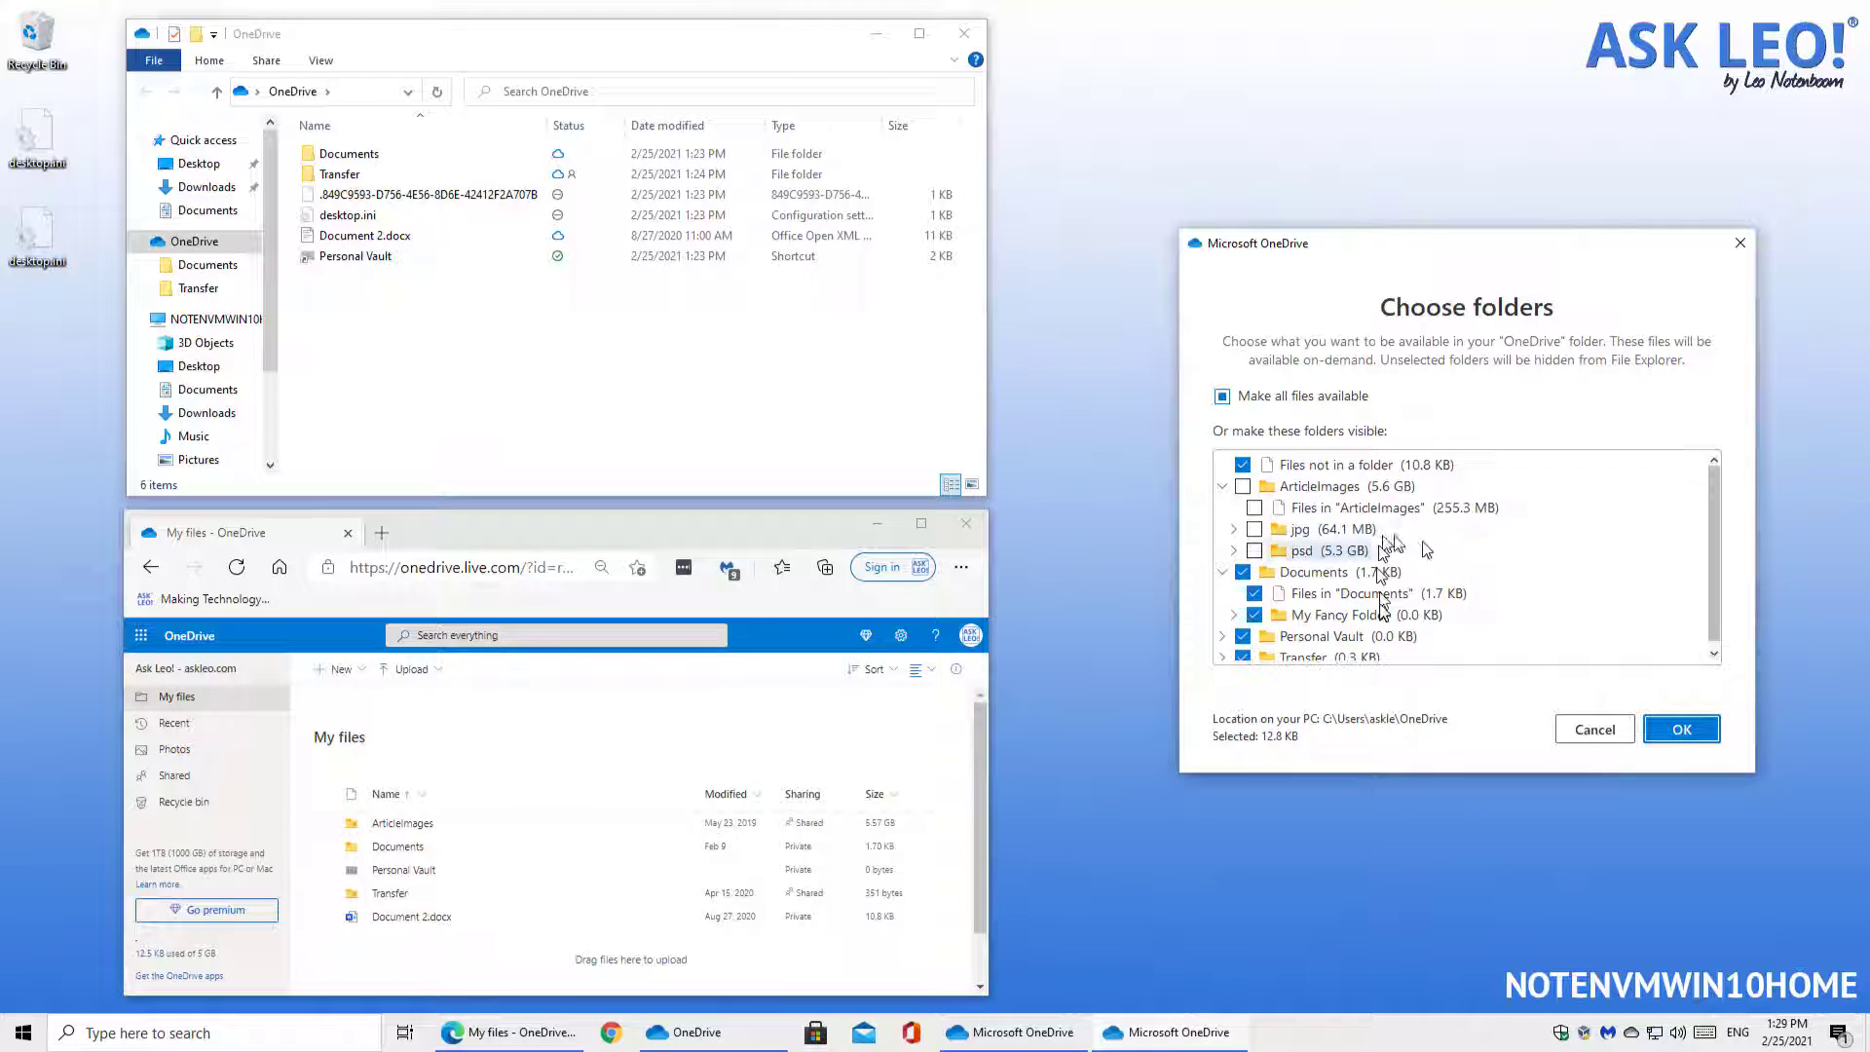
click(1223, 486)
click(1223, 507)
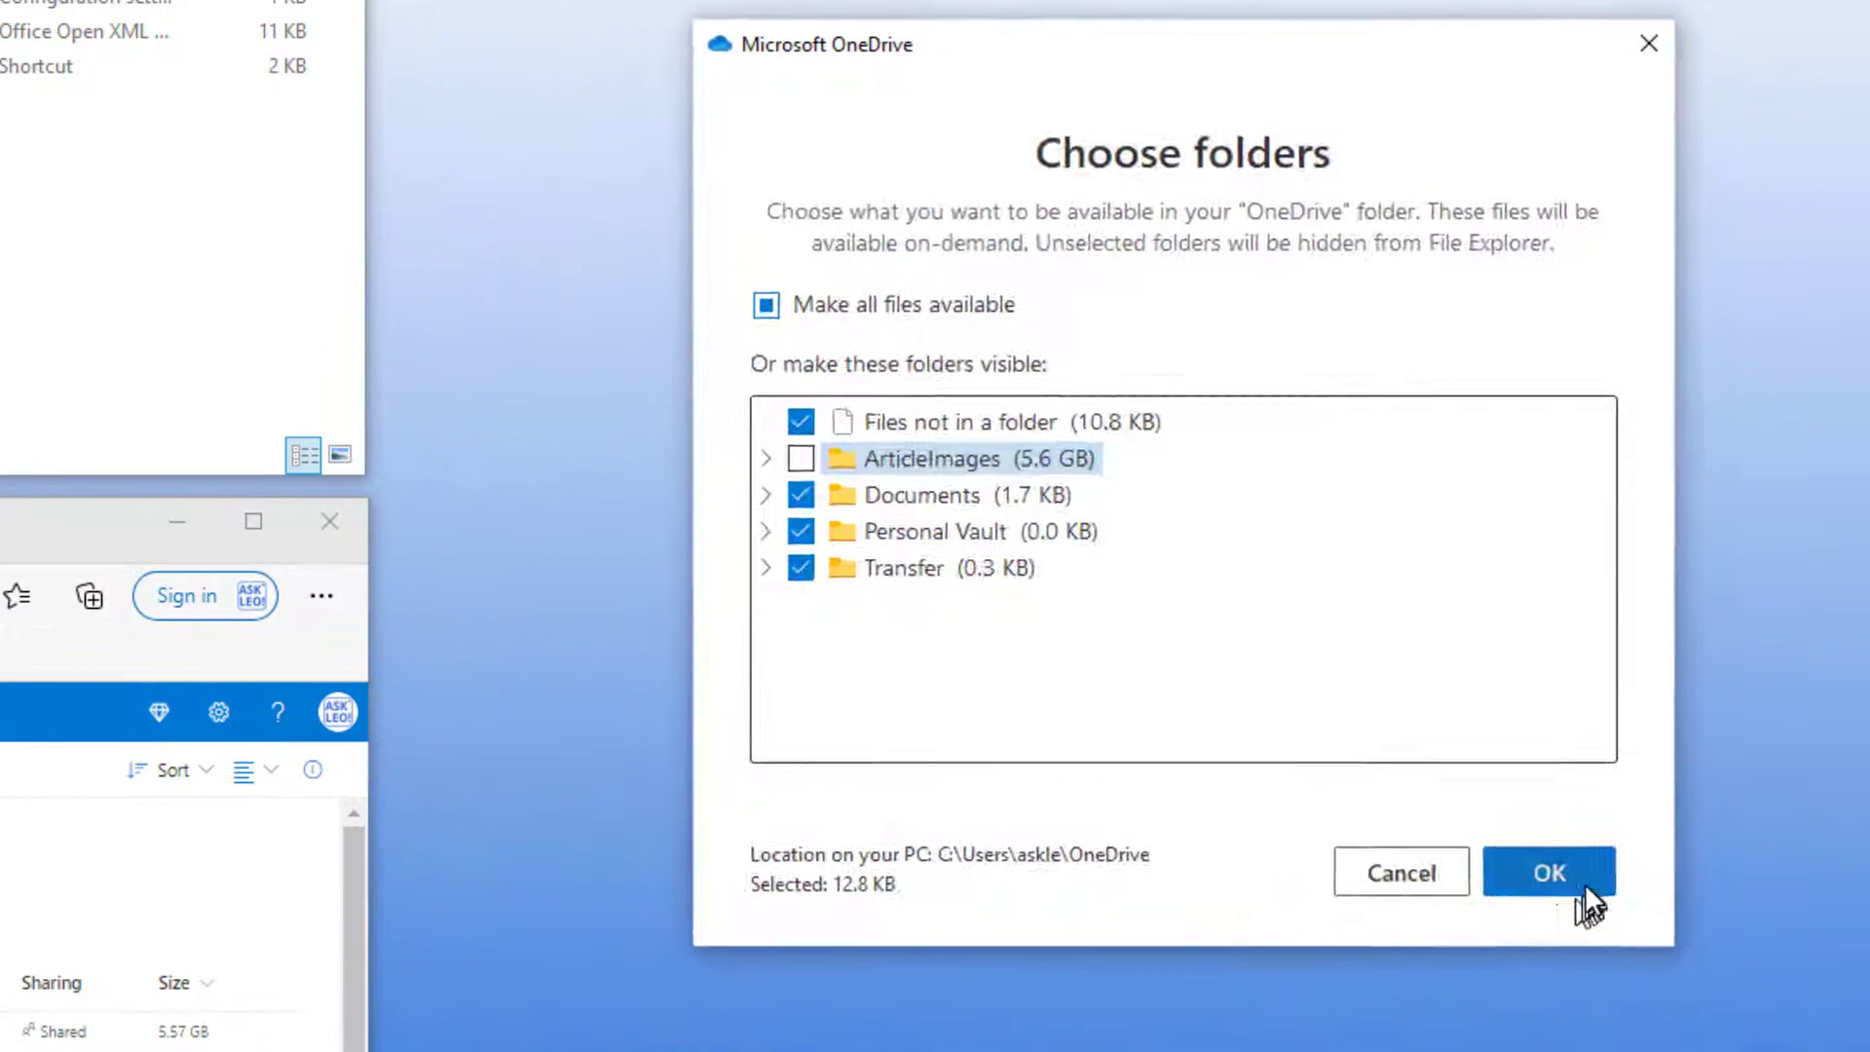
click(1681, 730)
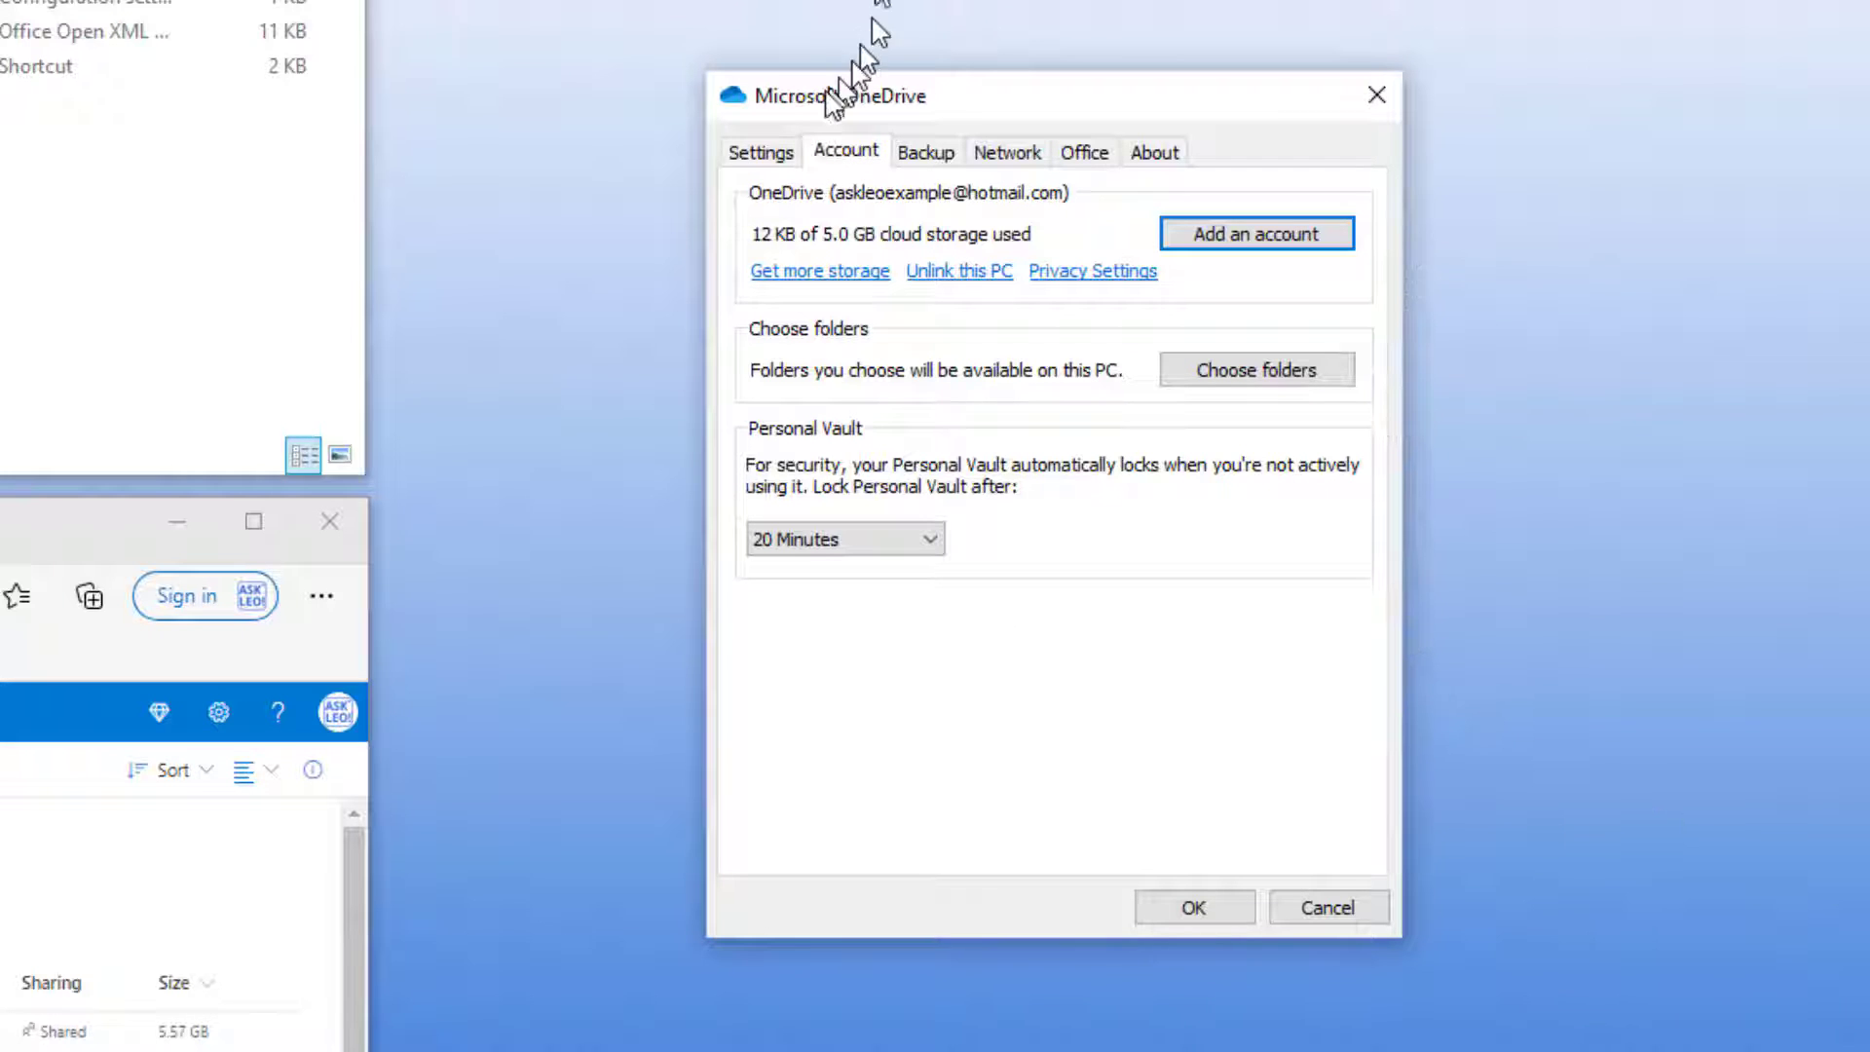
- Switch OneDrive settings to the Settings tab showing Files On-Demand
click(772, 156)
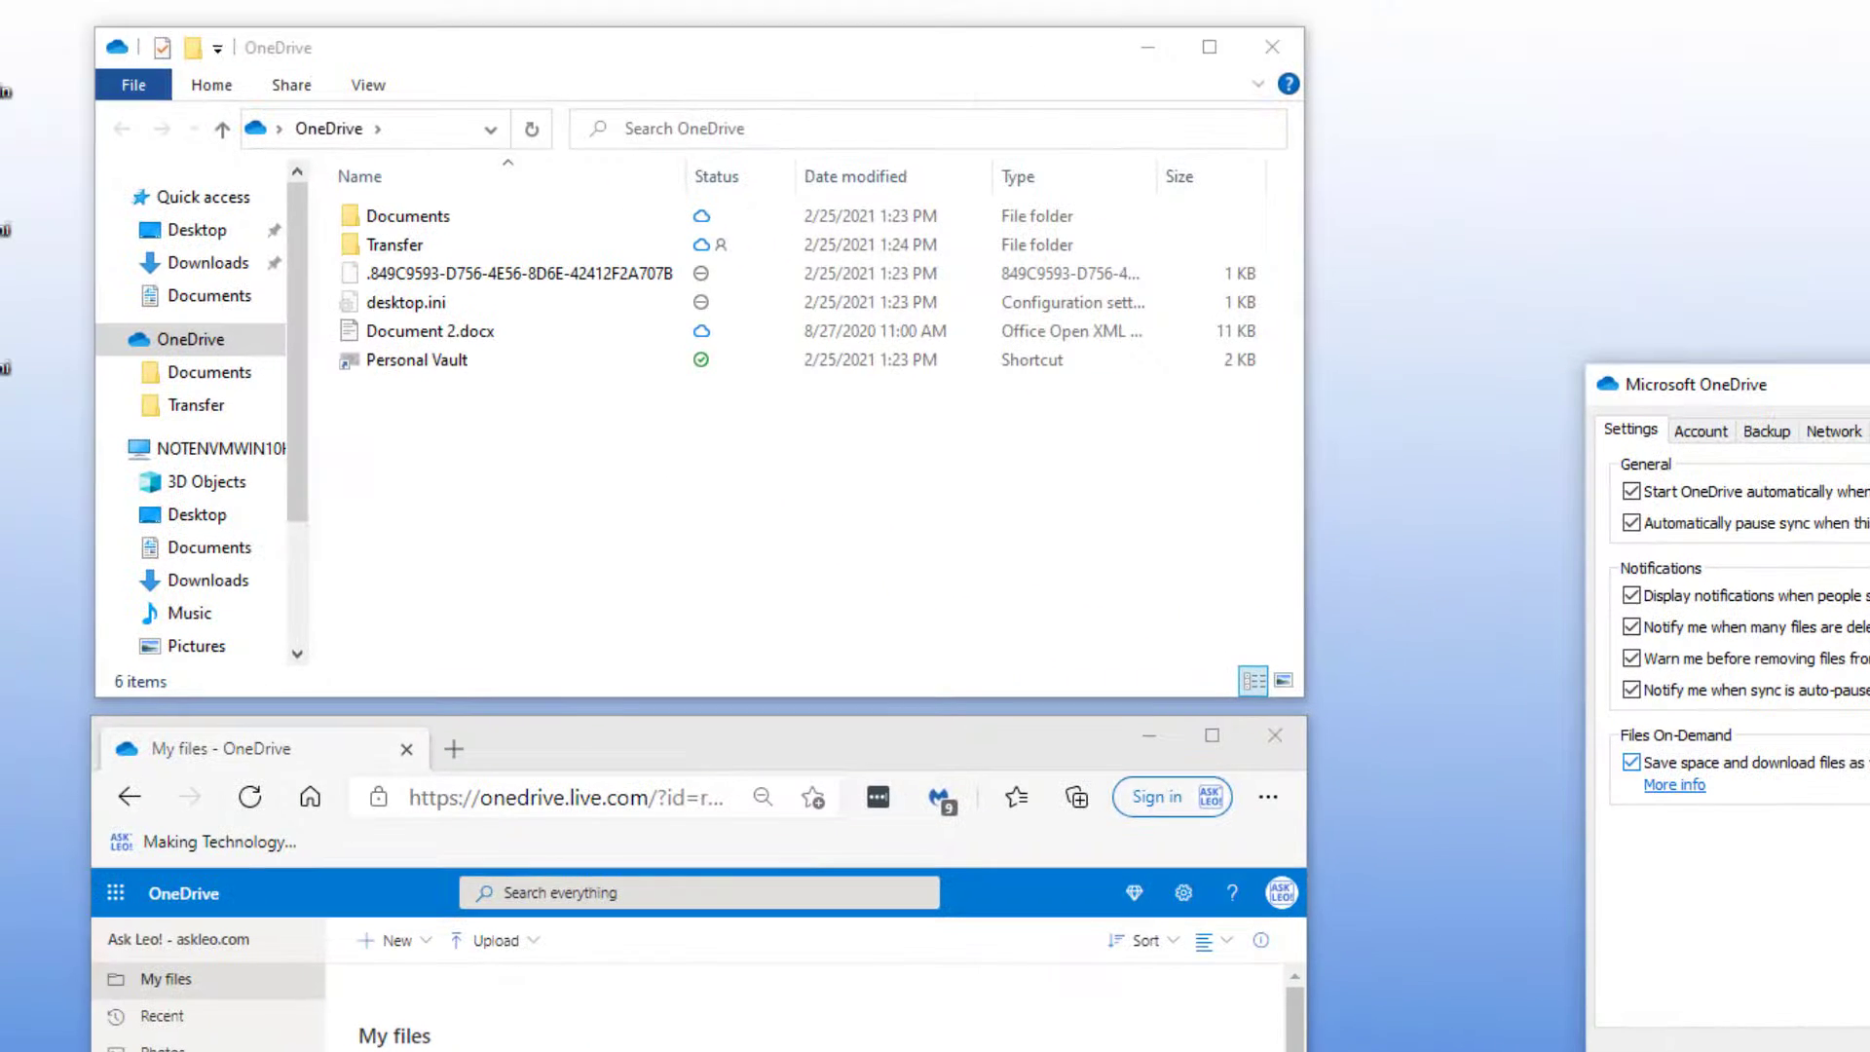
- Open the Transfer folder to view its six online-only HTML files
double_click(418, 248)
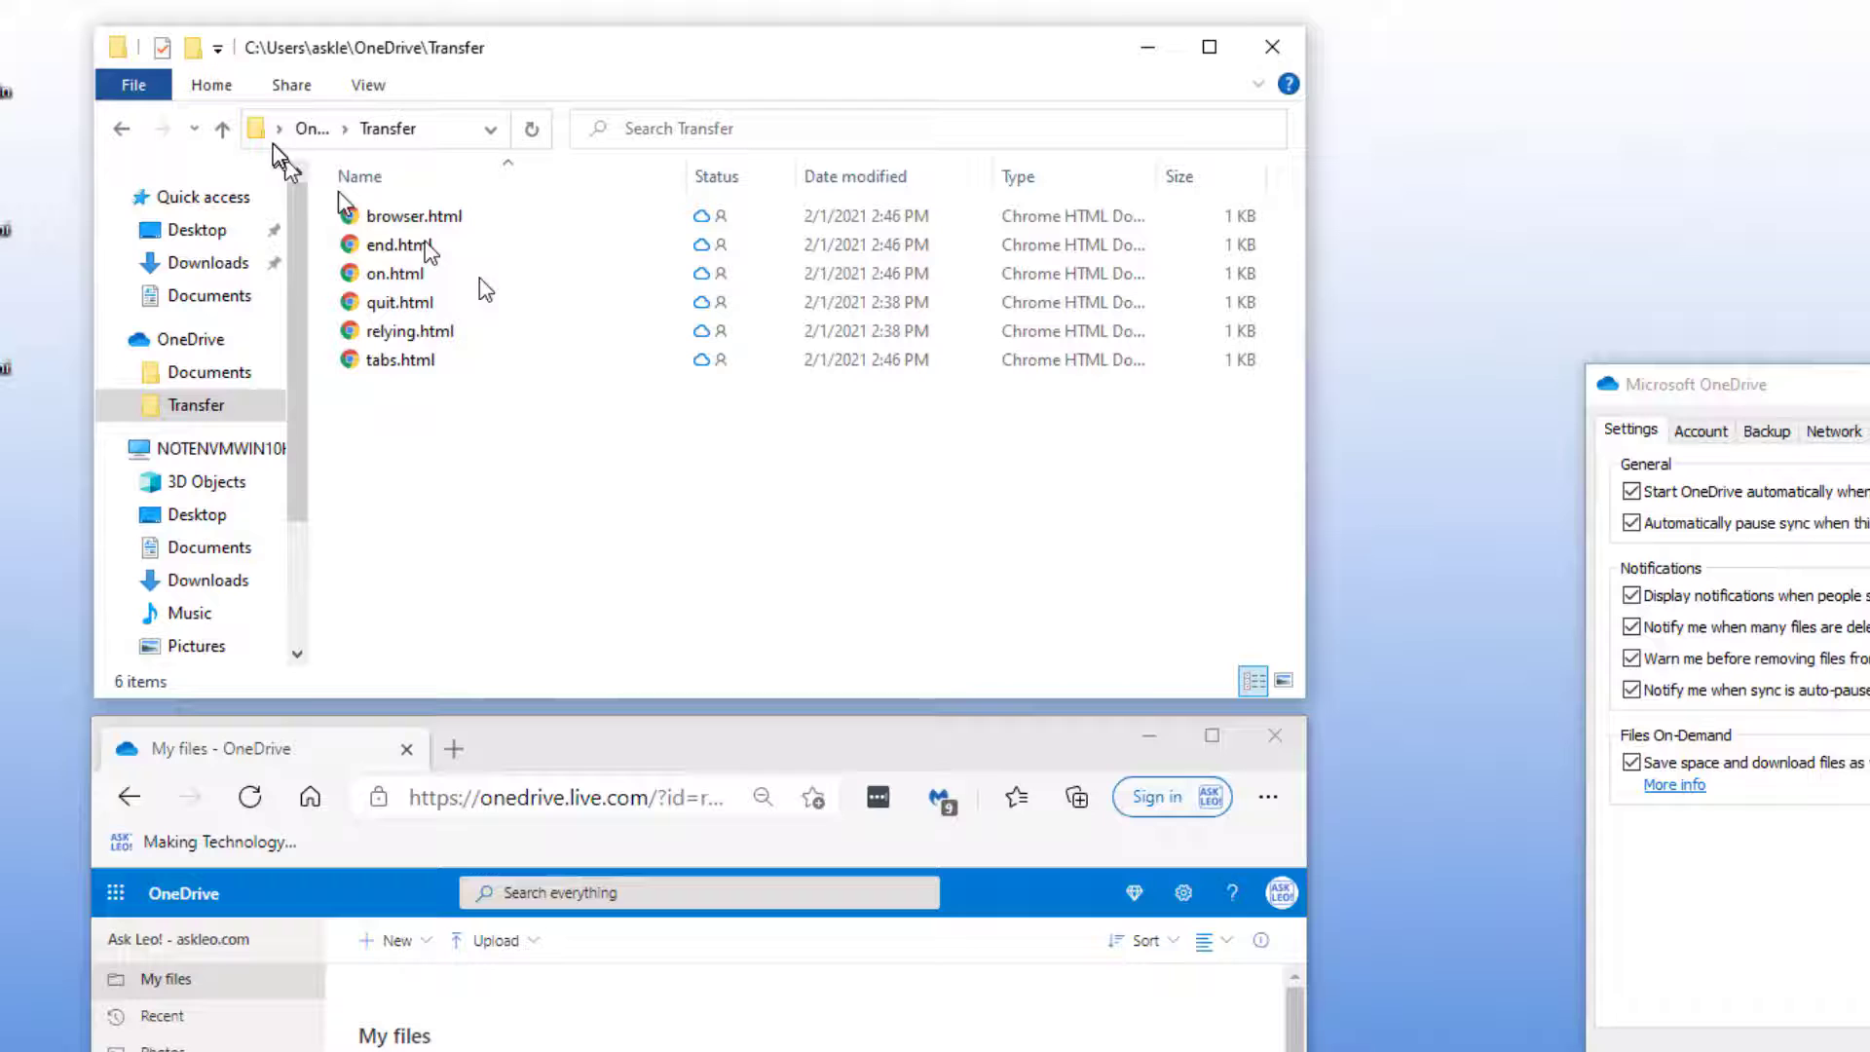
- Set browser.html to Always keep on this device
right_click(419, 216)
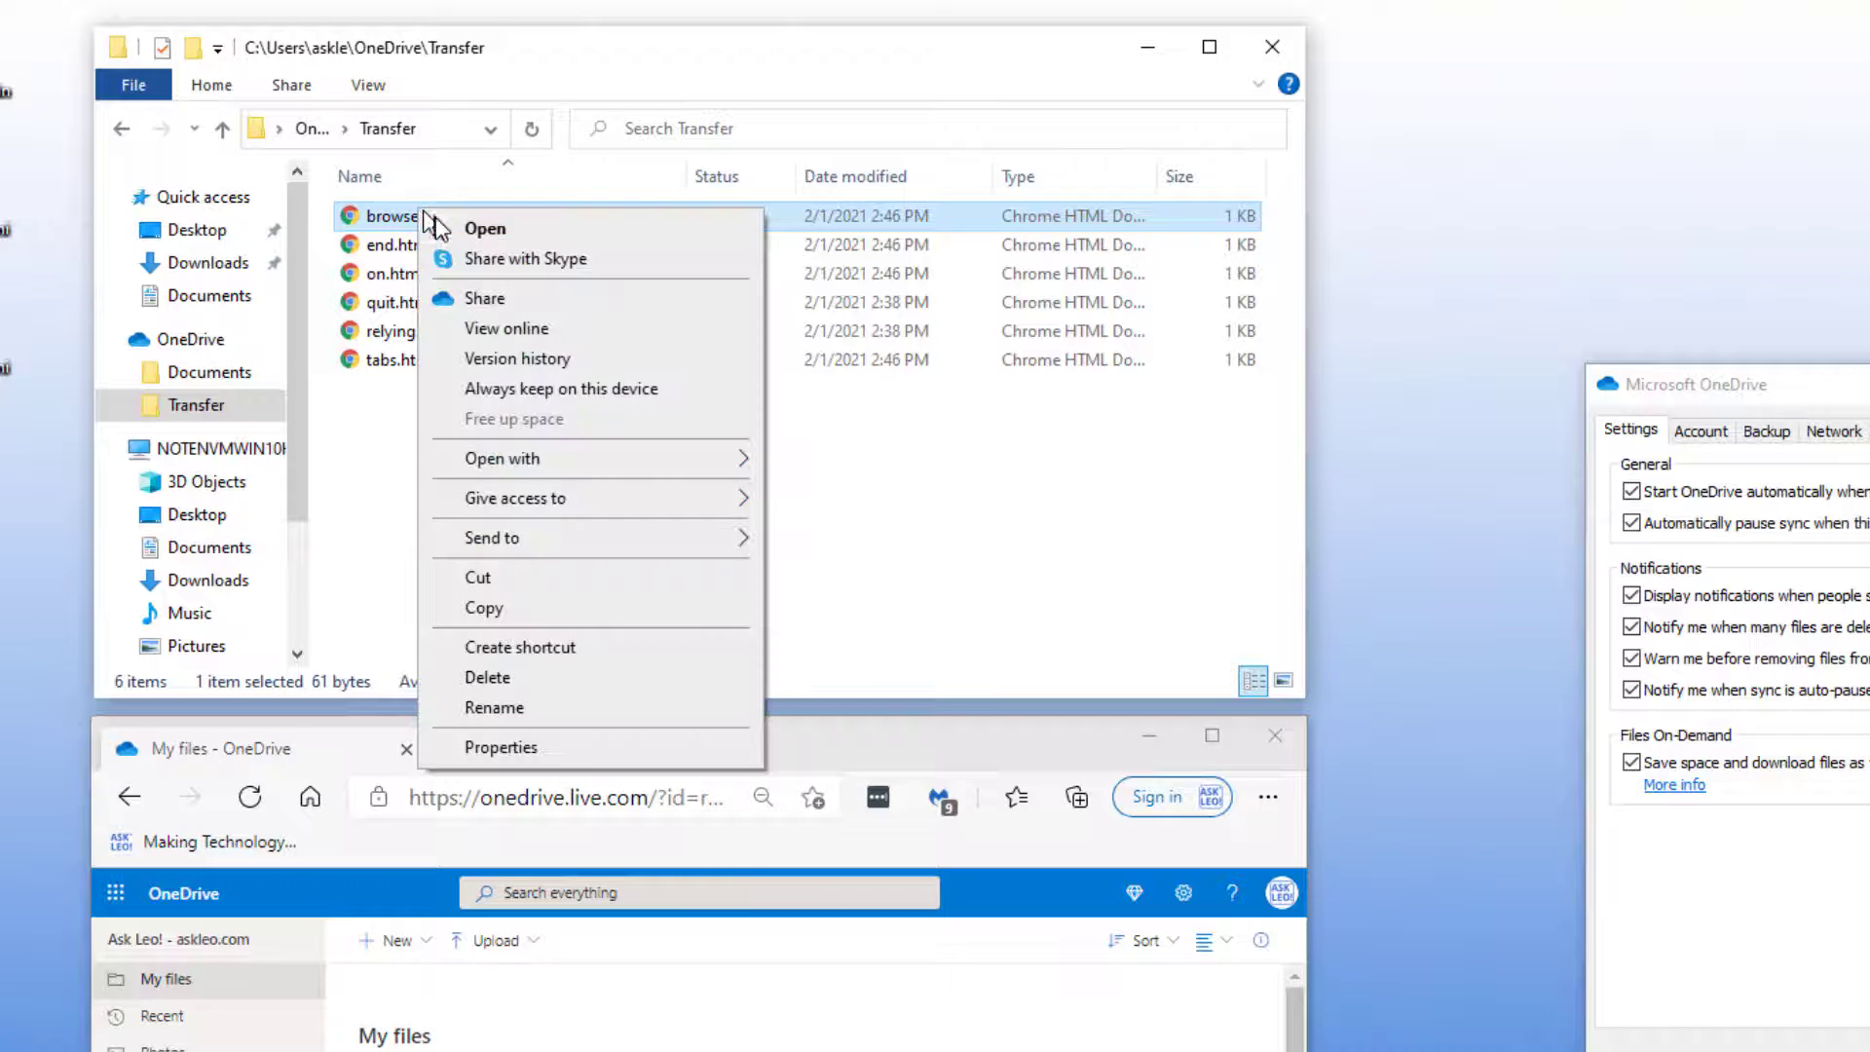
click(643, 391)
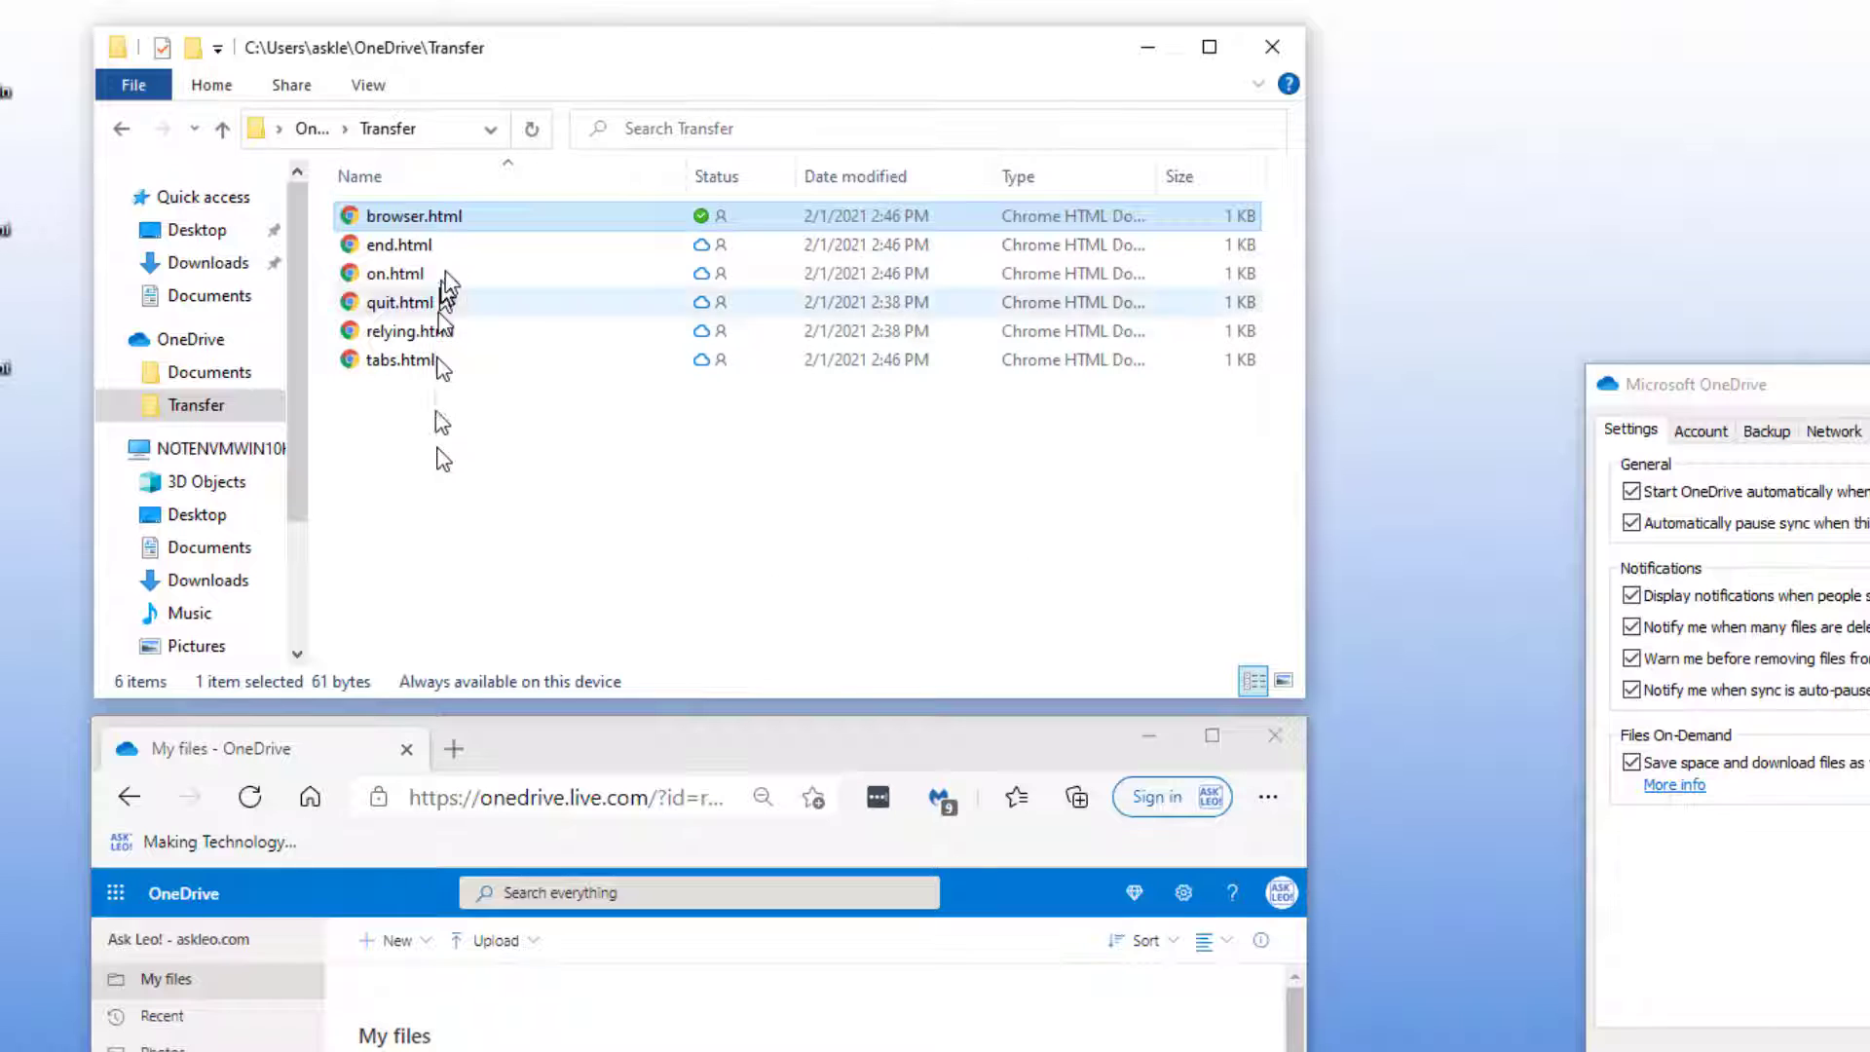
mouse_move(458, 223)
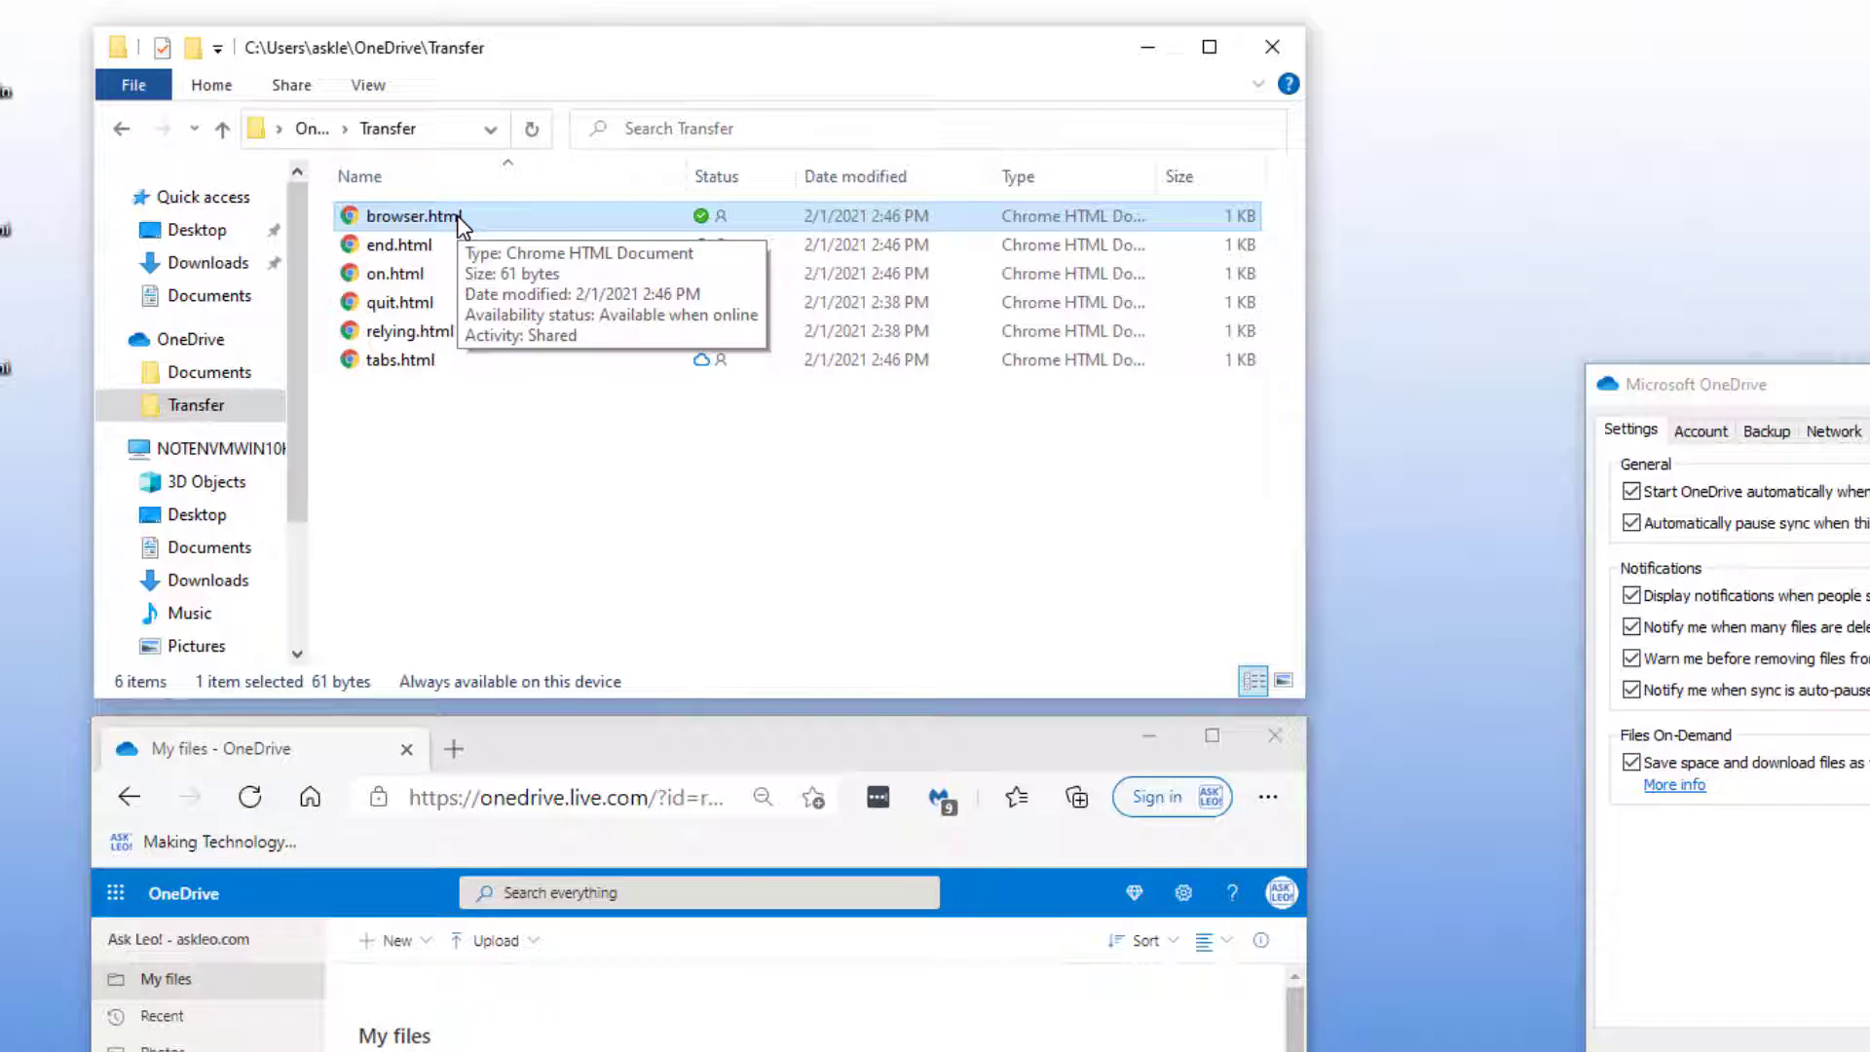
- Clear Always keep on browser.html, then use Free up space to make it online-only
right_click(457, 222)
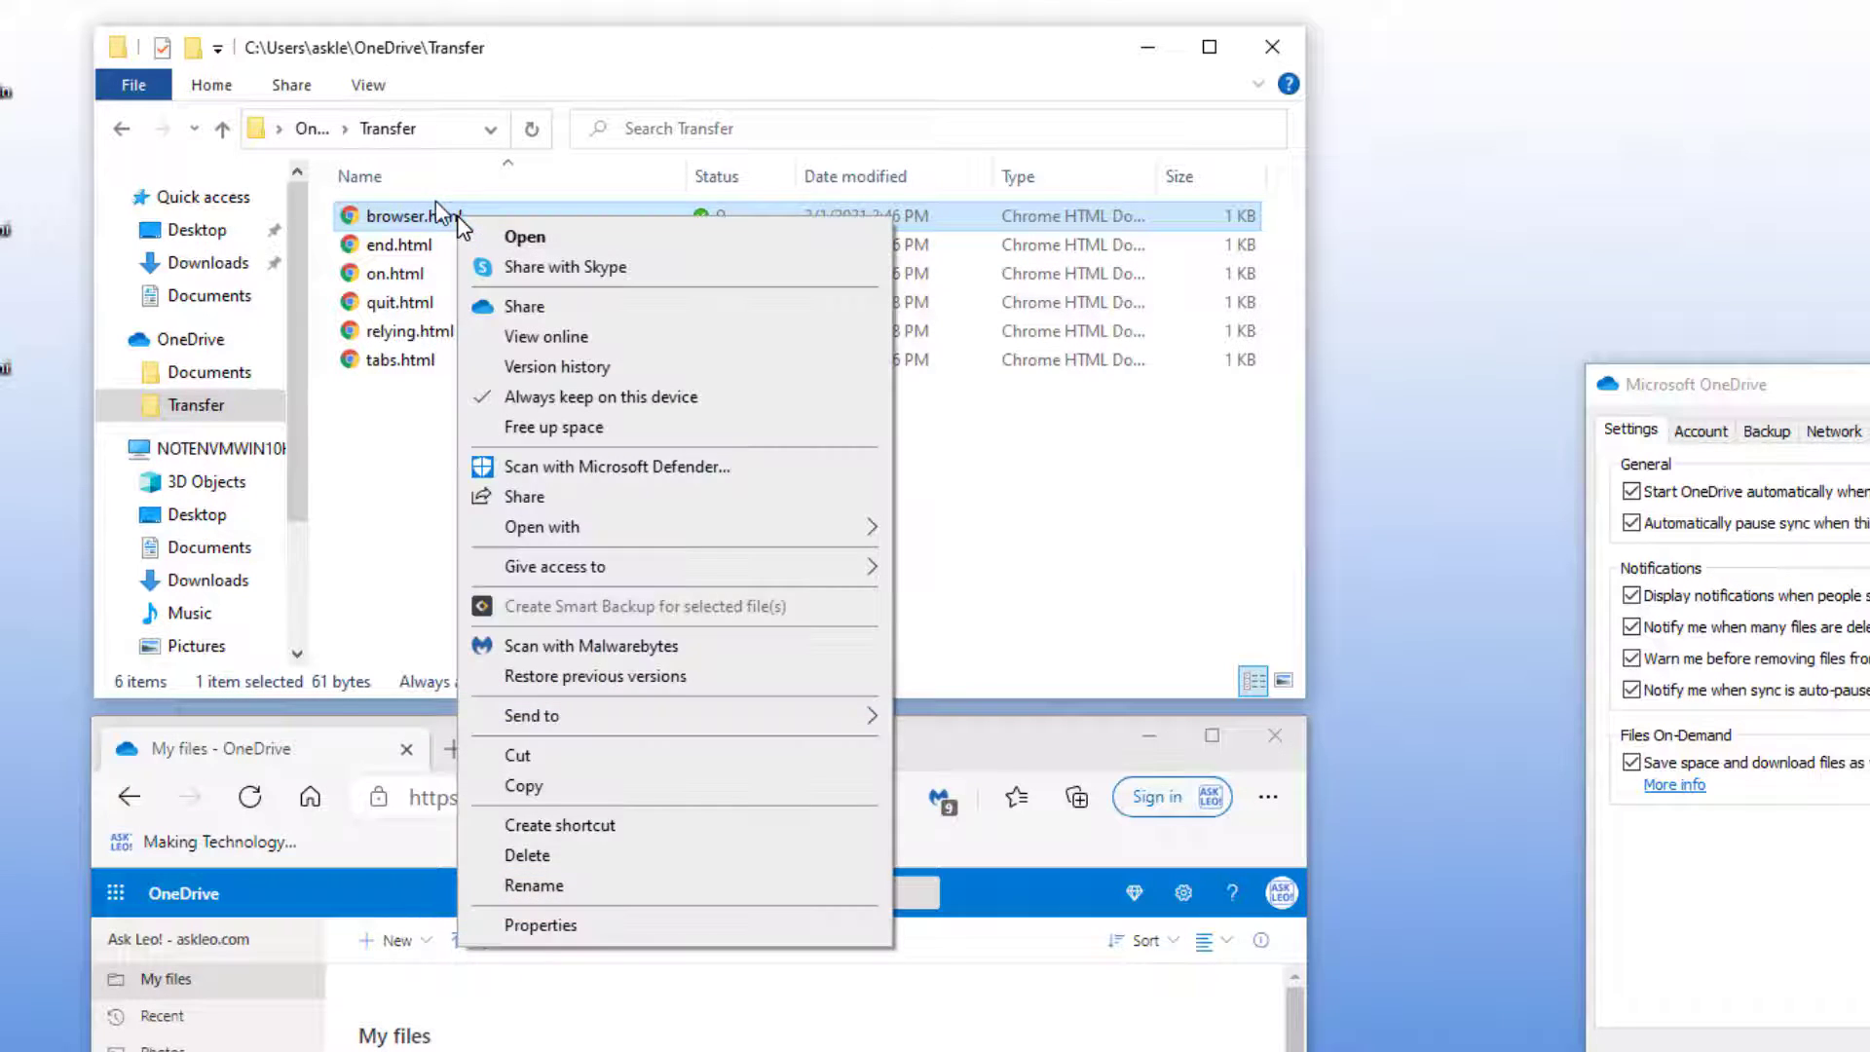
click(709, 396)
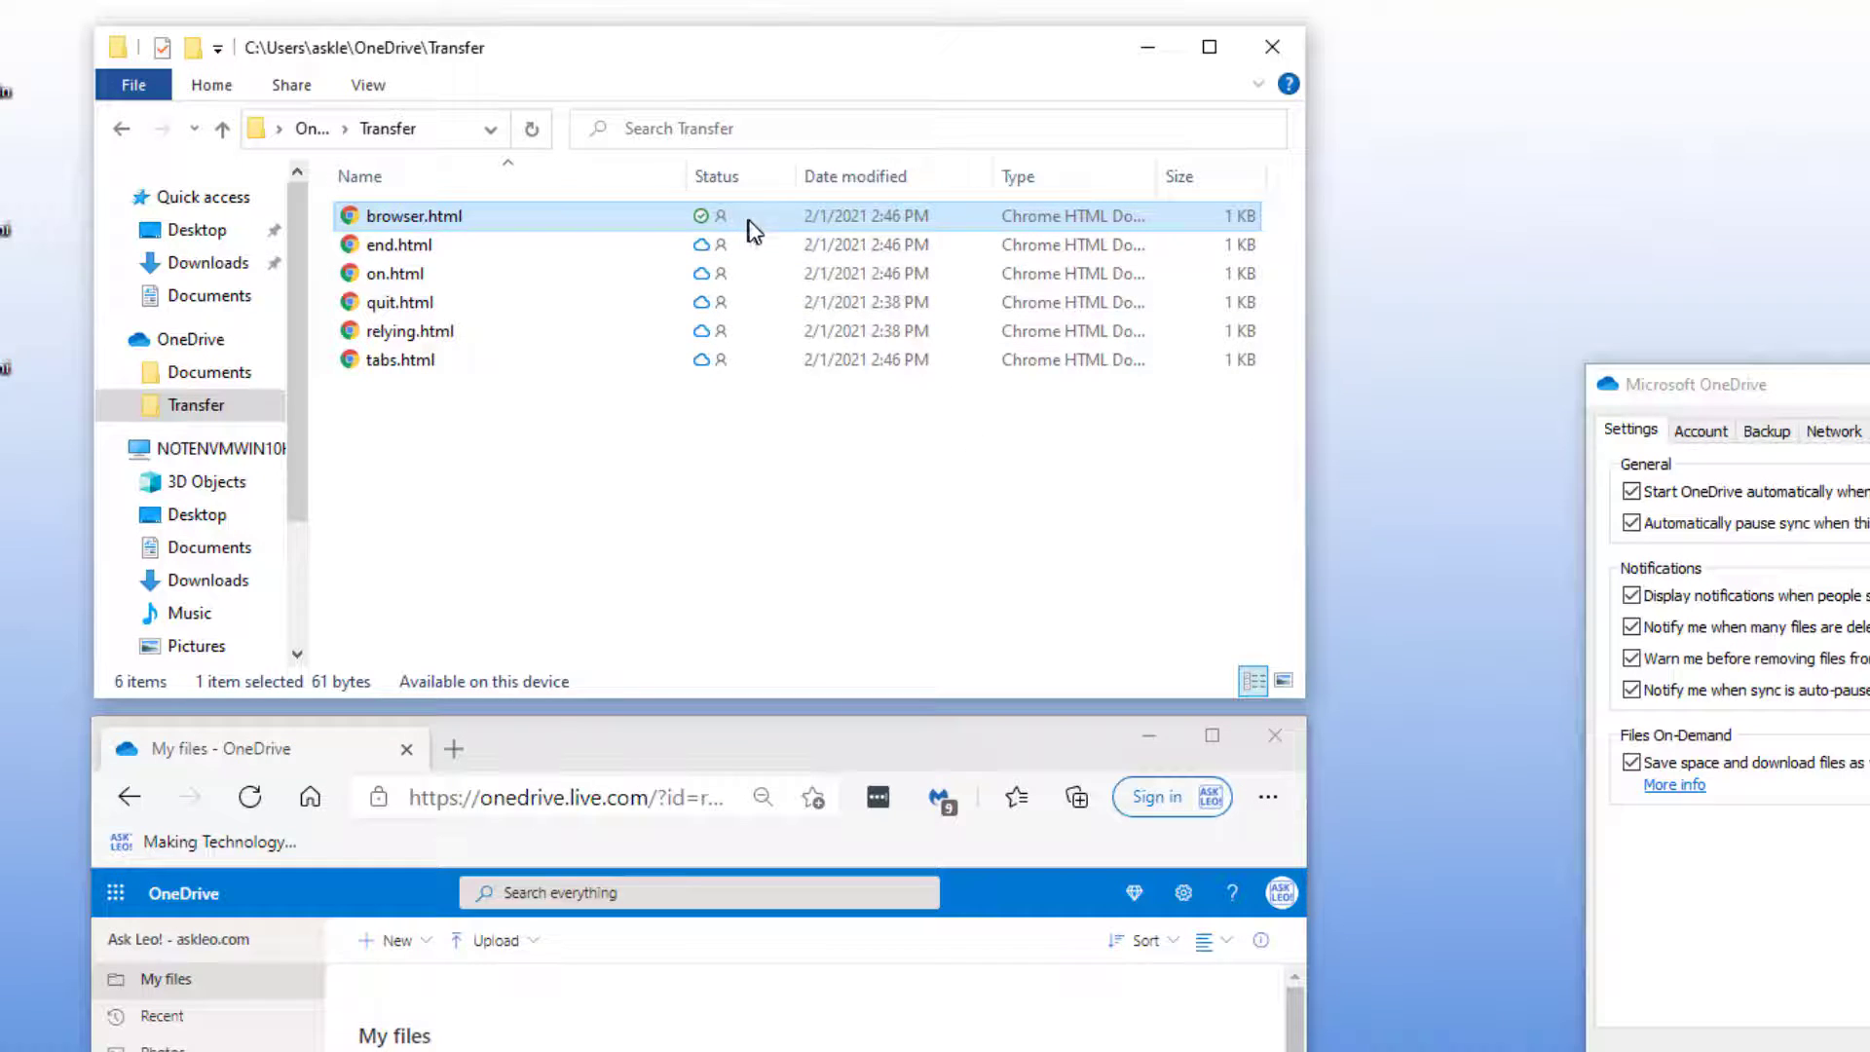
mouse_move(755, 243)
right_click(425, 227)
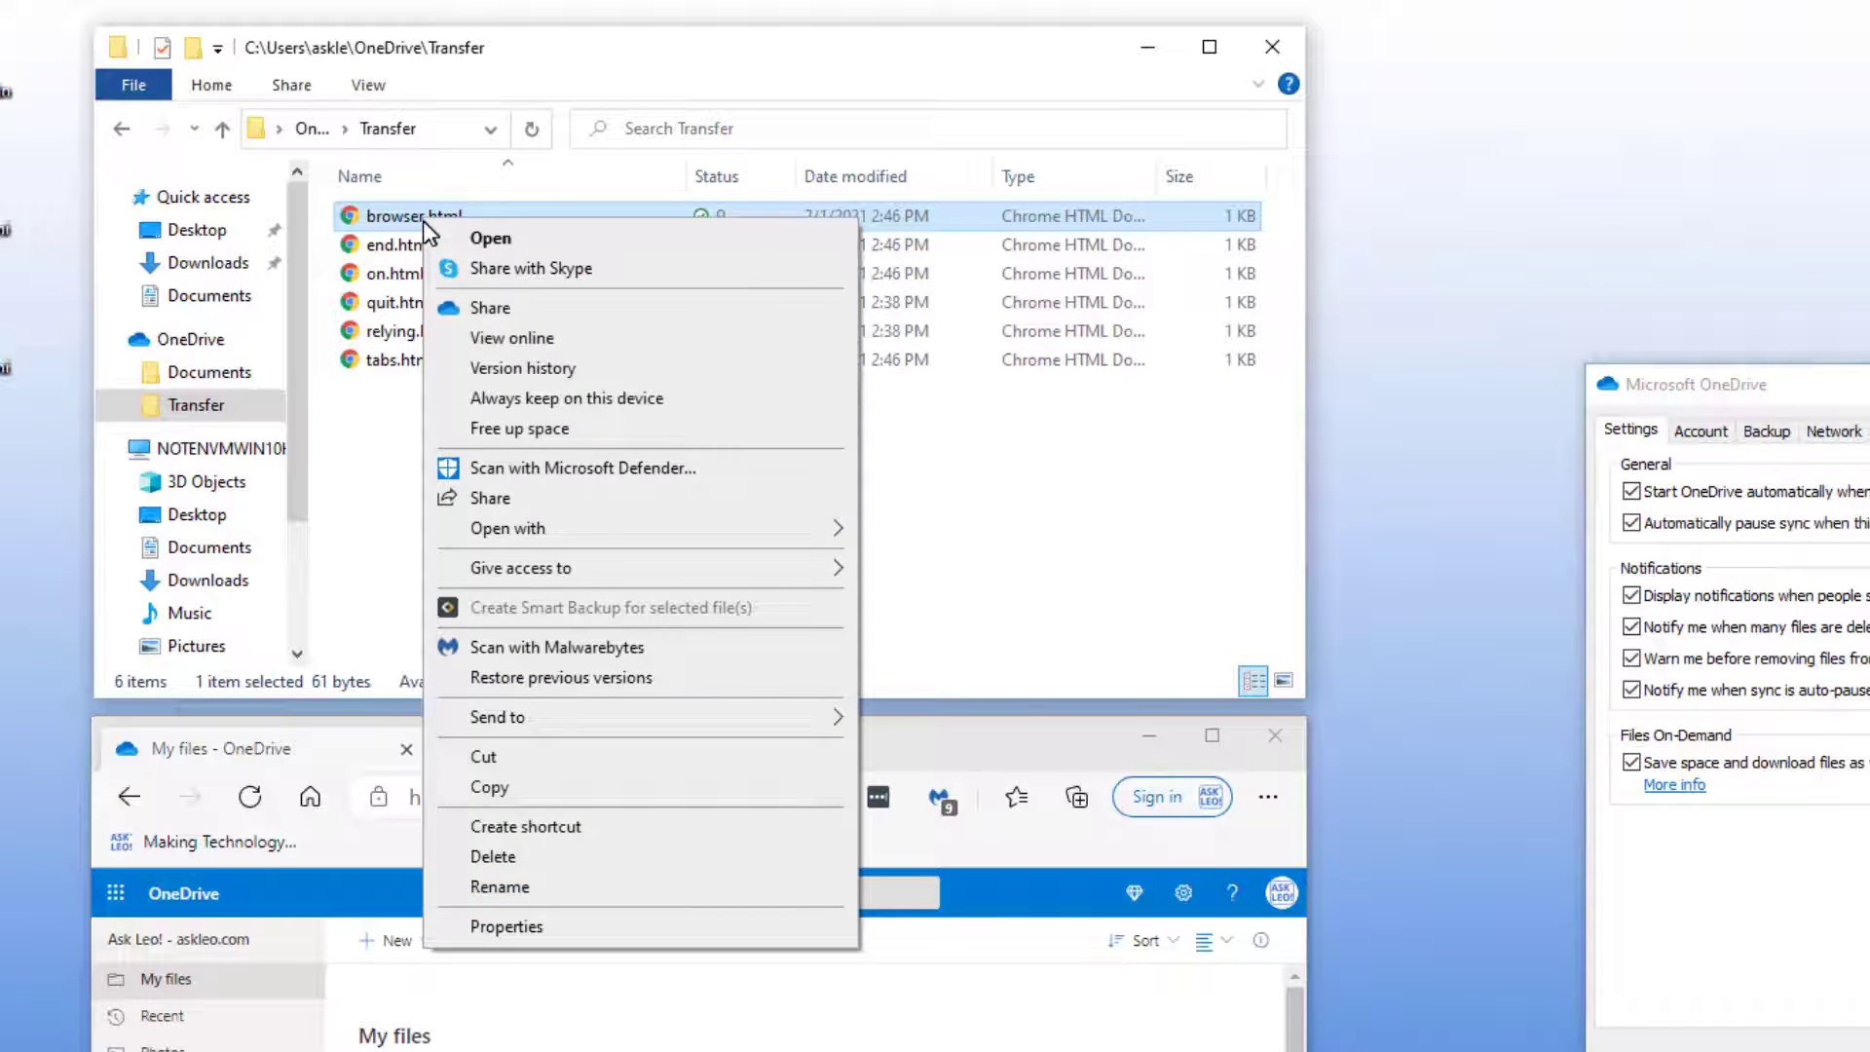
click(685, 436)
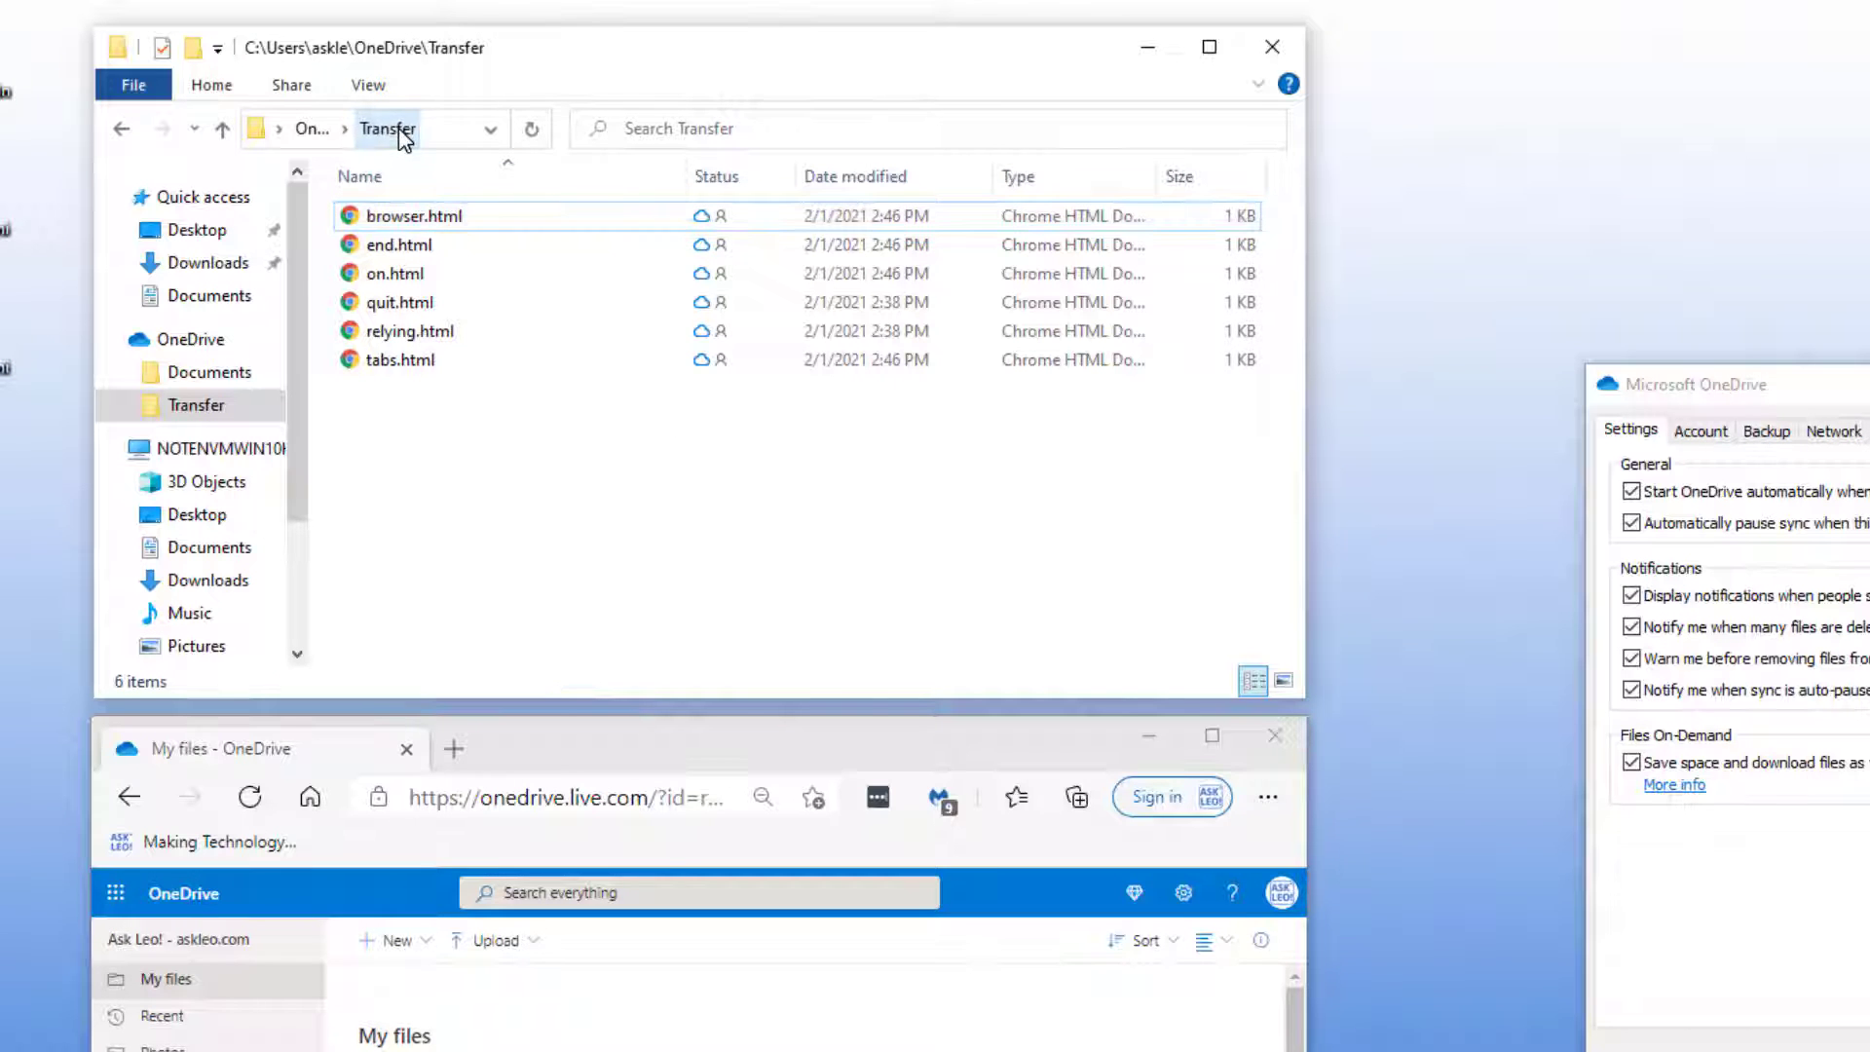
- Mark the whole OneDrive folder Always keep on this device, then check Transfer's files
click(309, 129)
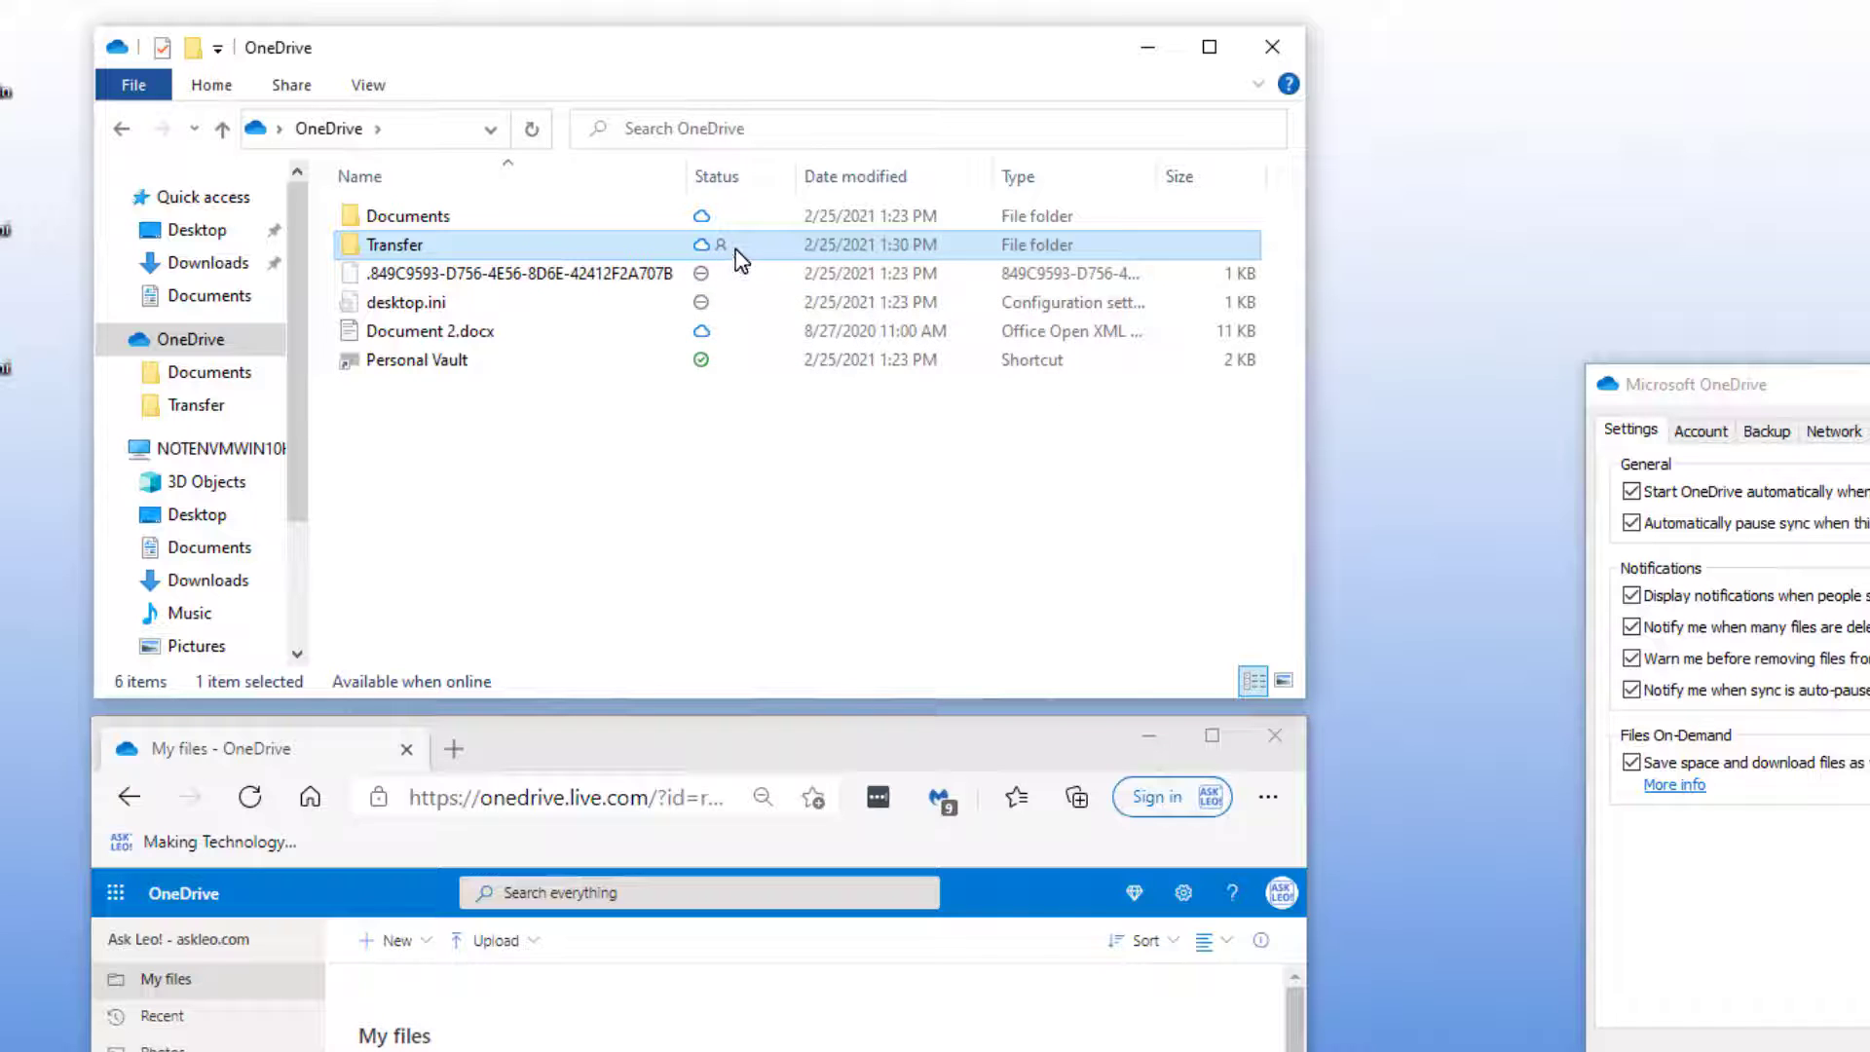
mouse_move(753, 251)
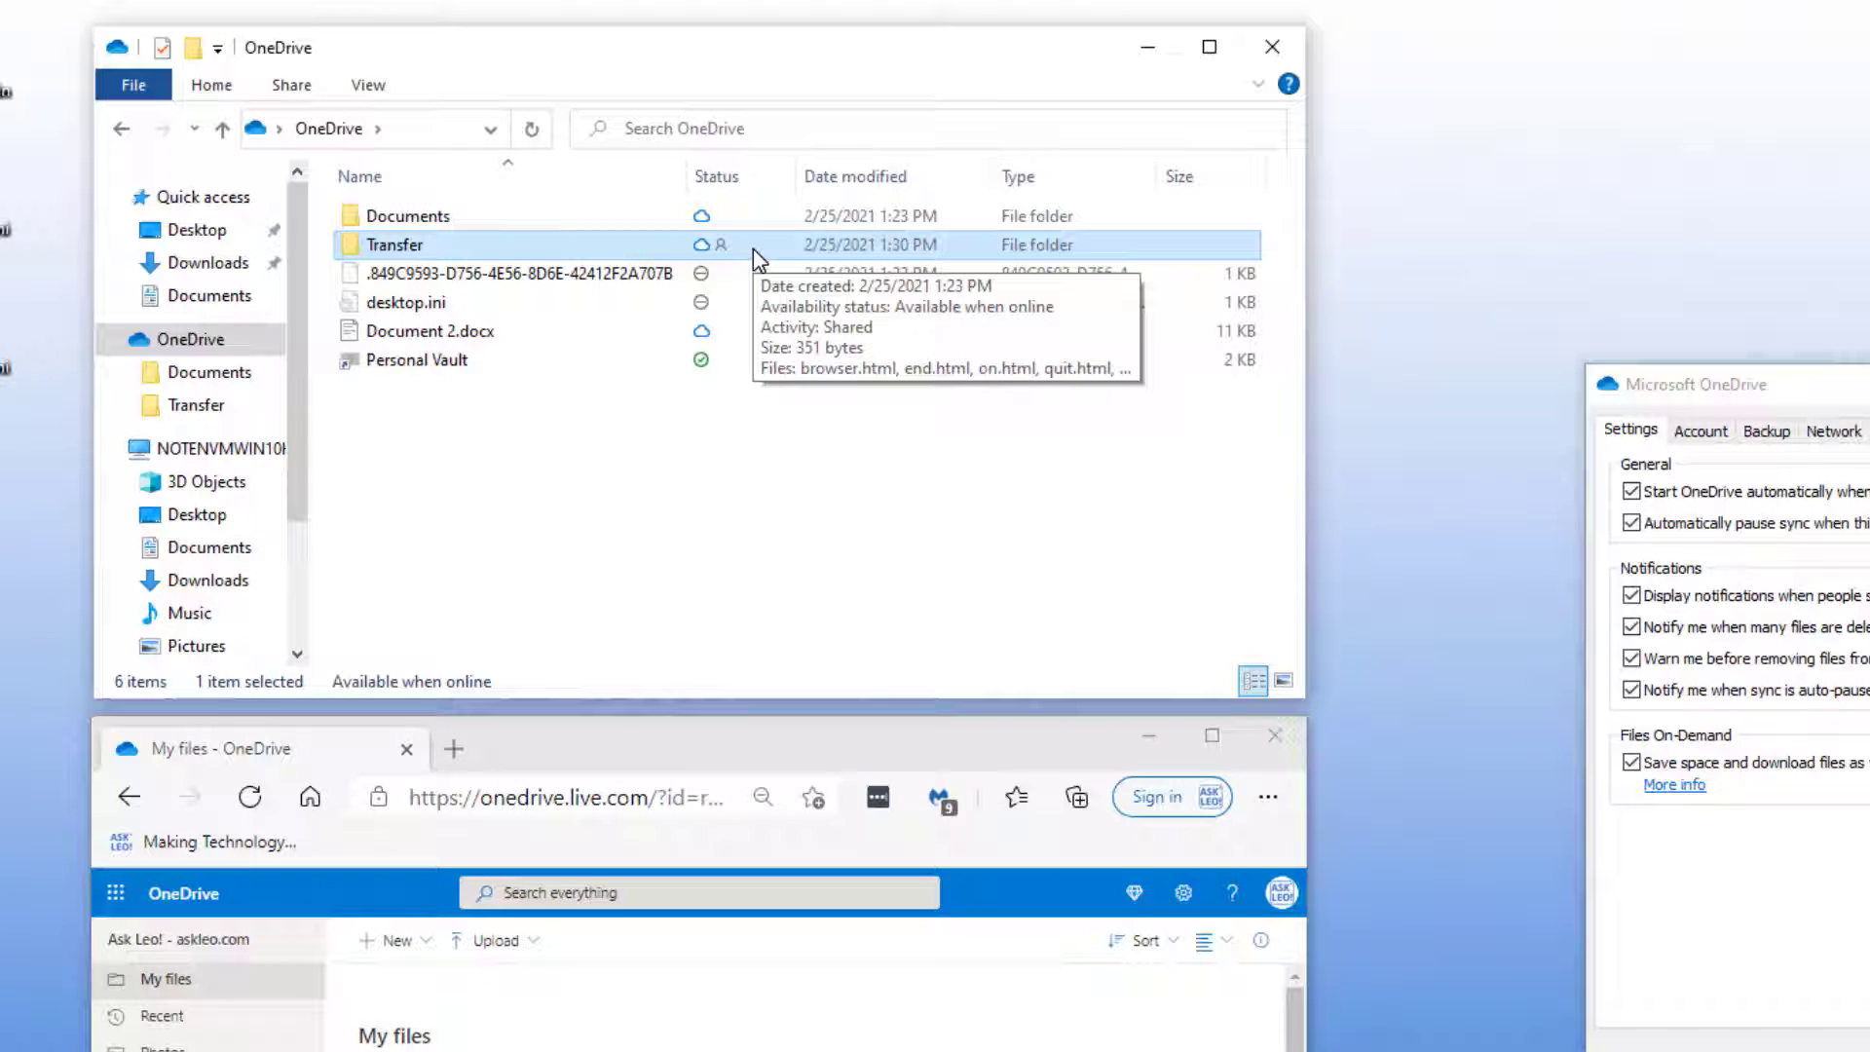
ctrl+click(489, 244)
right_click(486, 240)
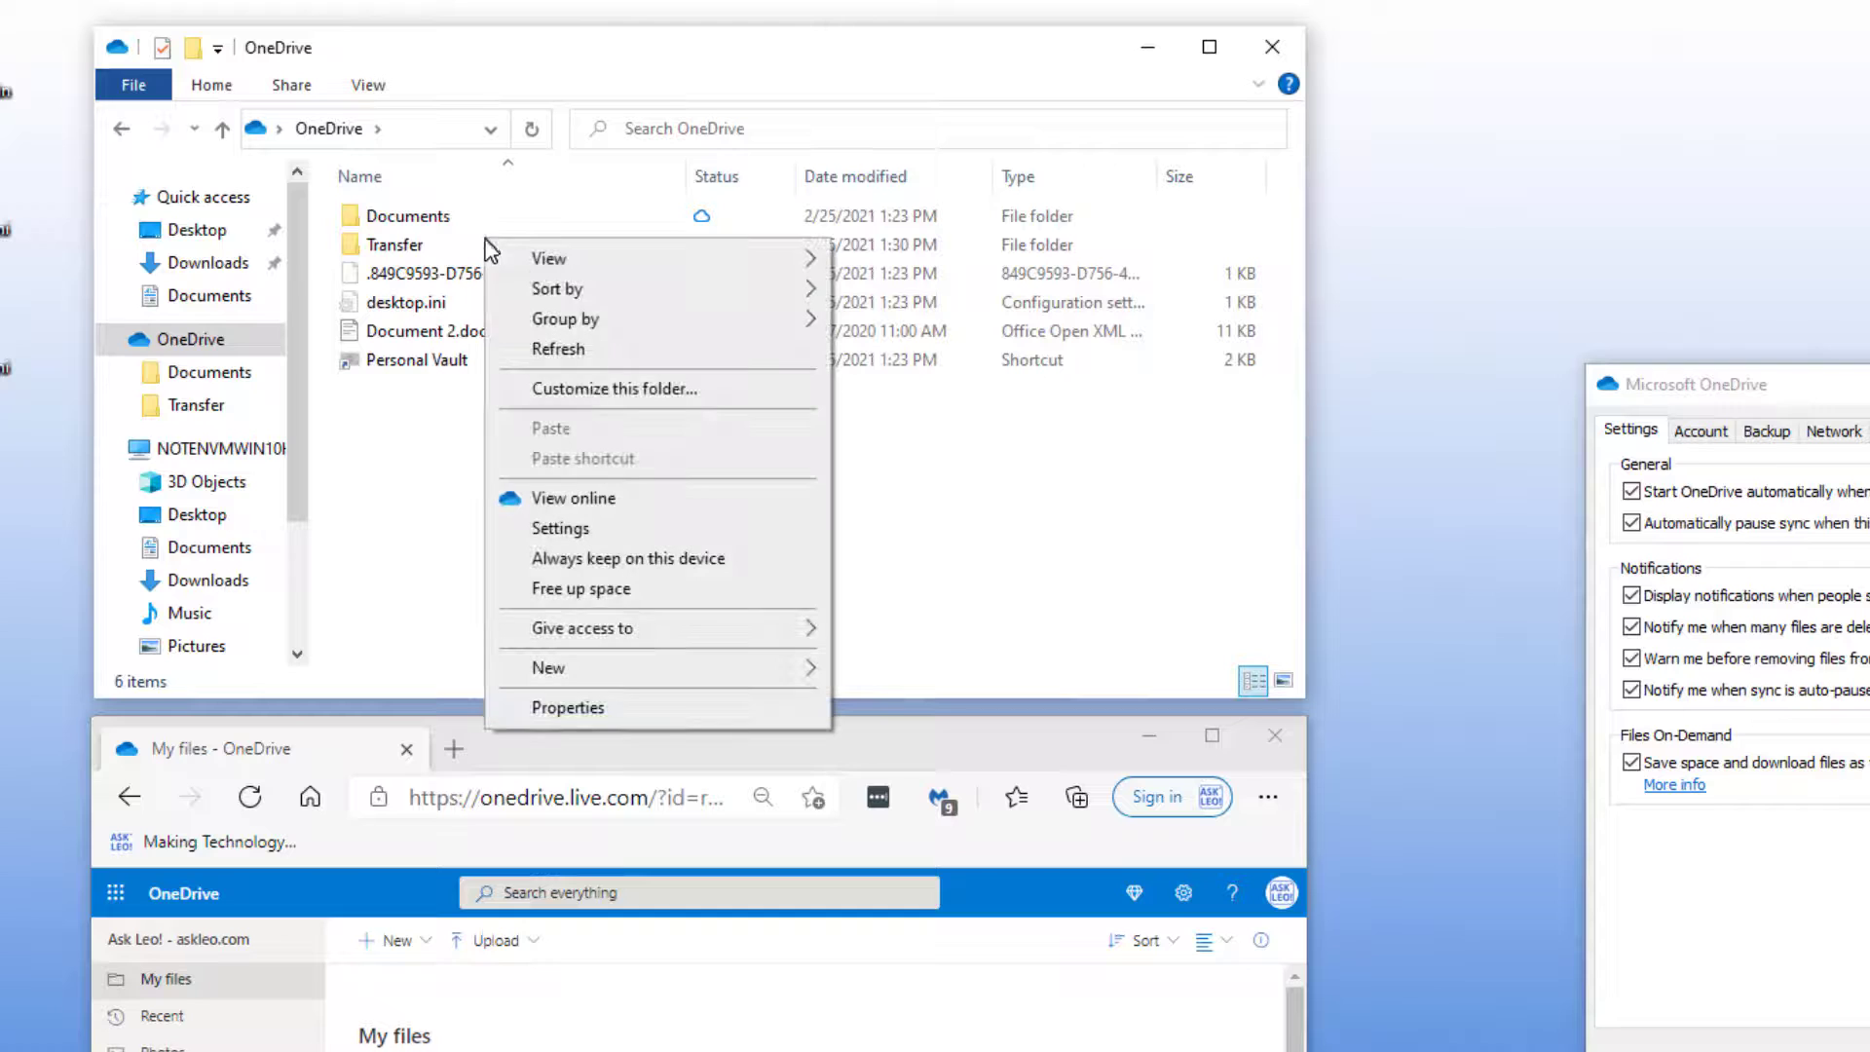
click(700, 560)
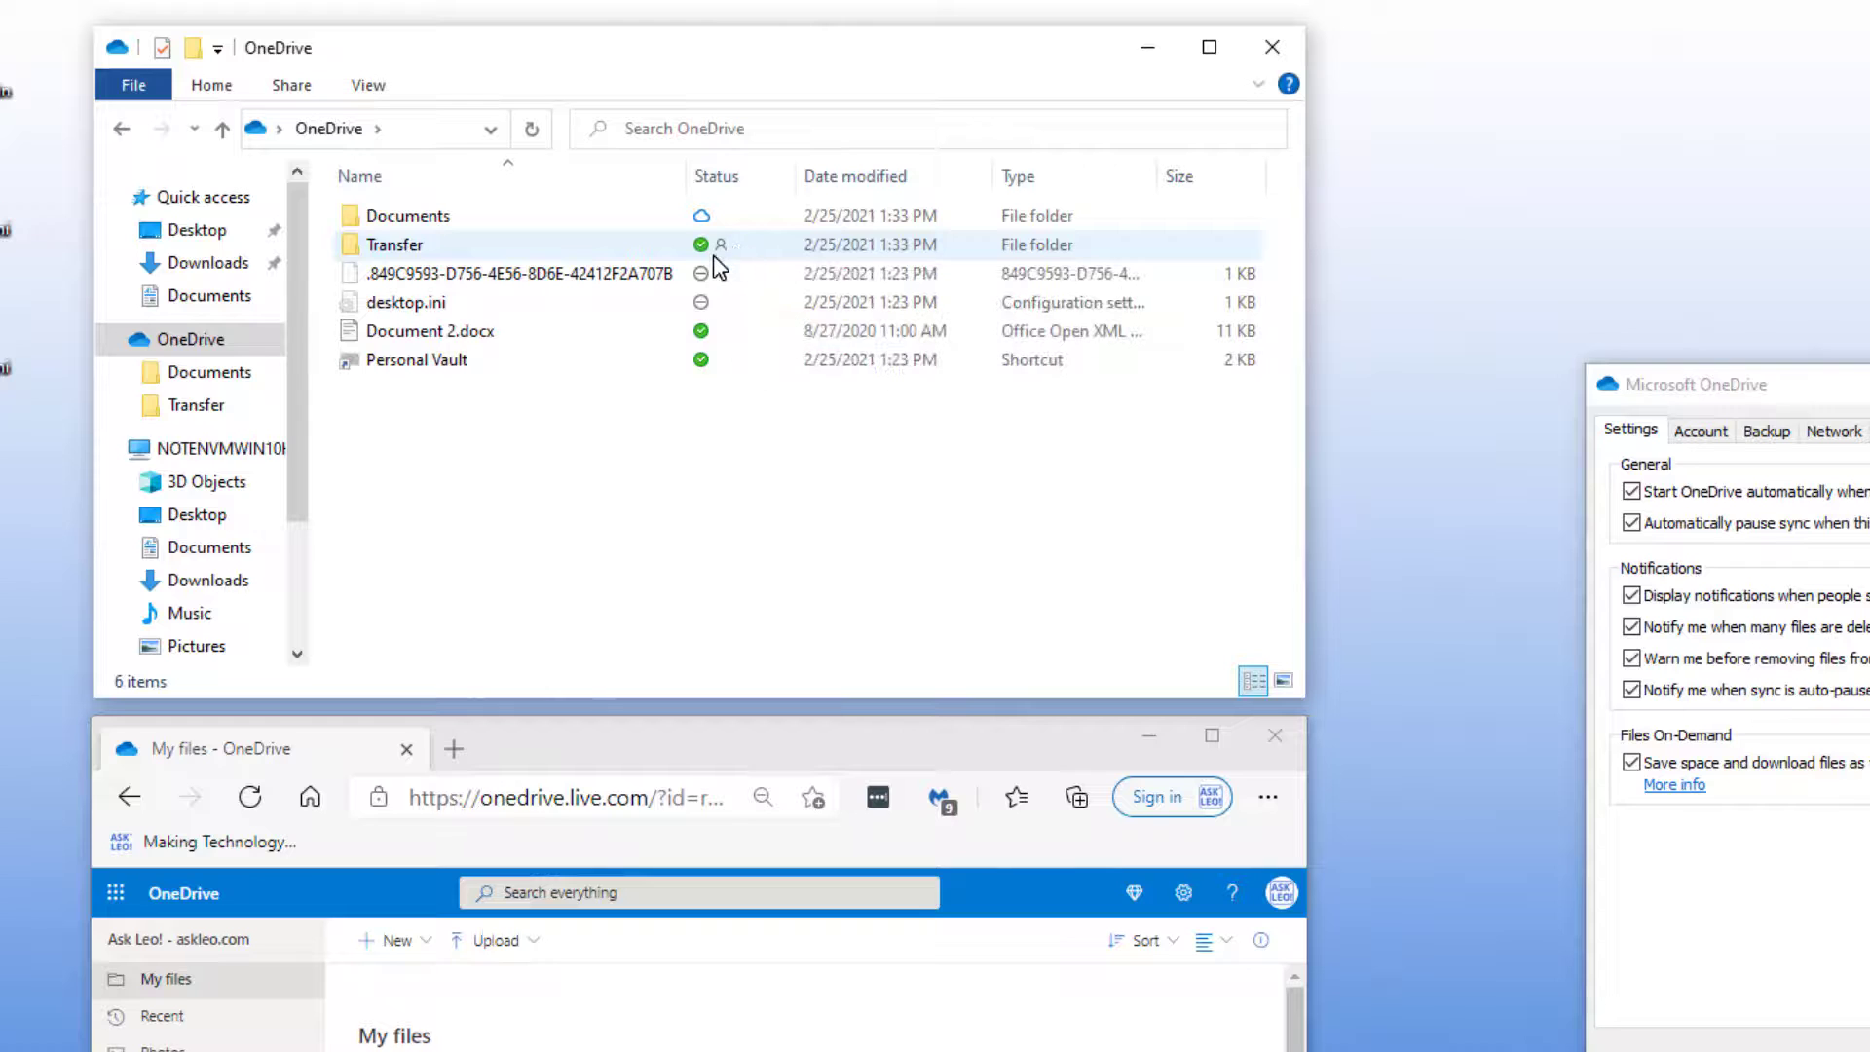
double_click(398, 245)
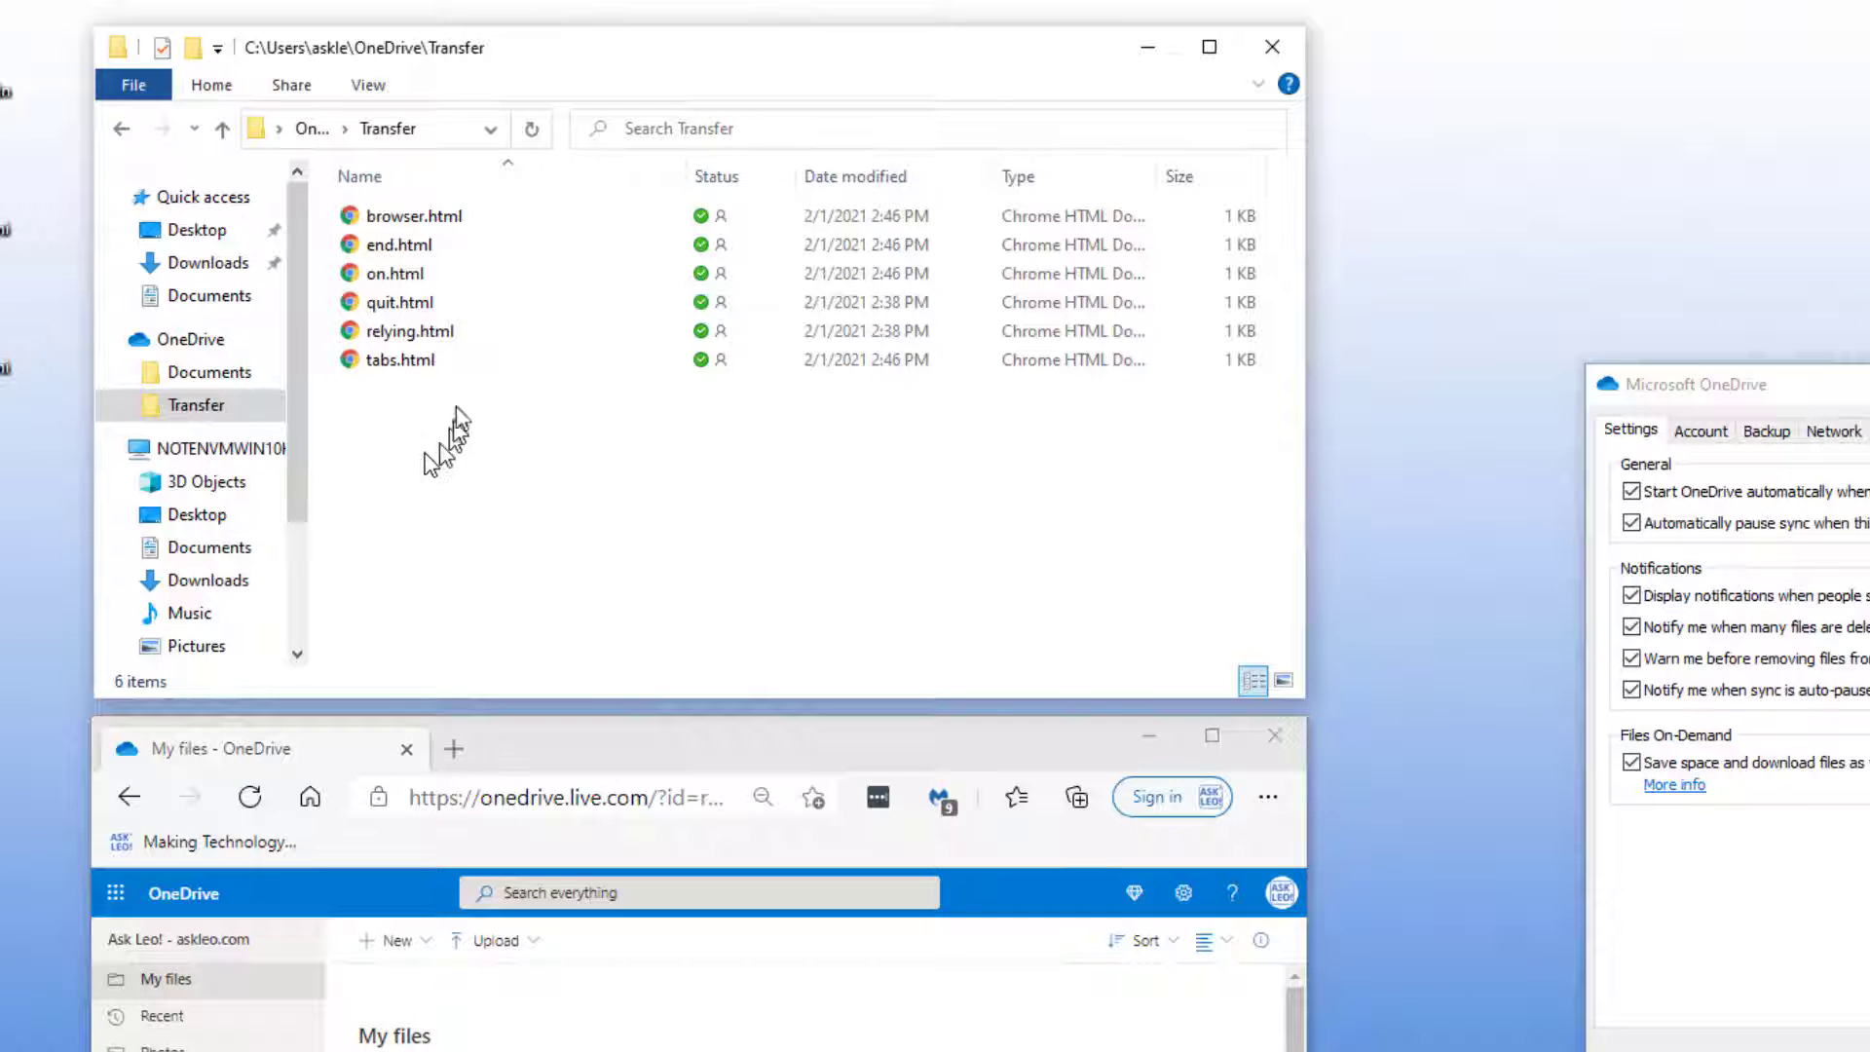
- Close File Explorer and show the Account page with 12 KB of 5.0 GB used
click(310, 128)
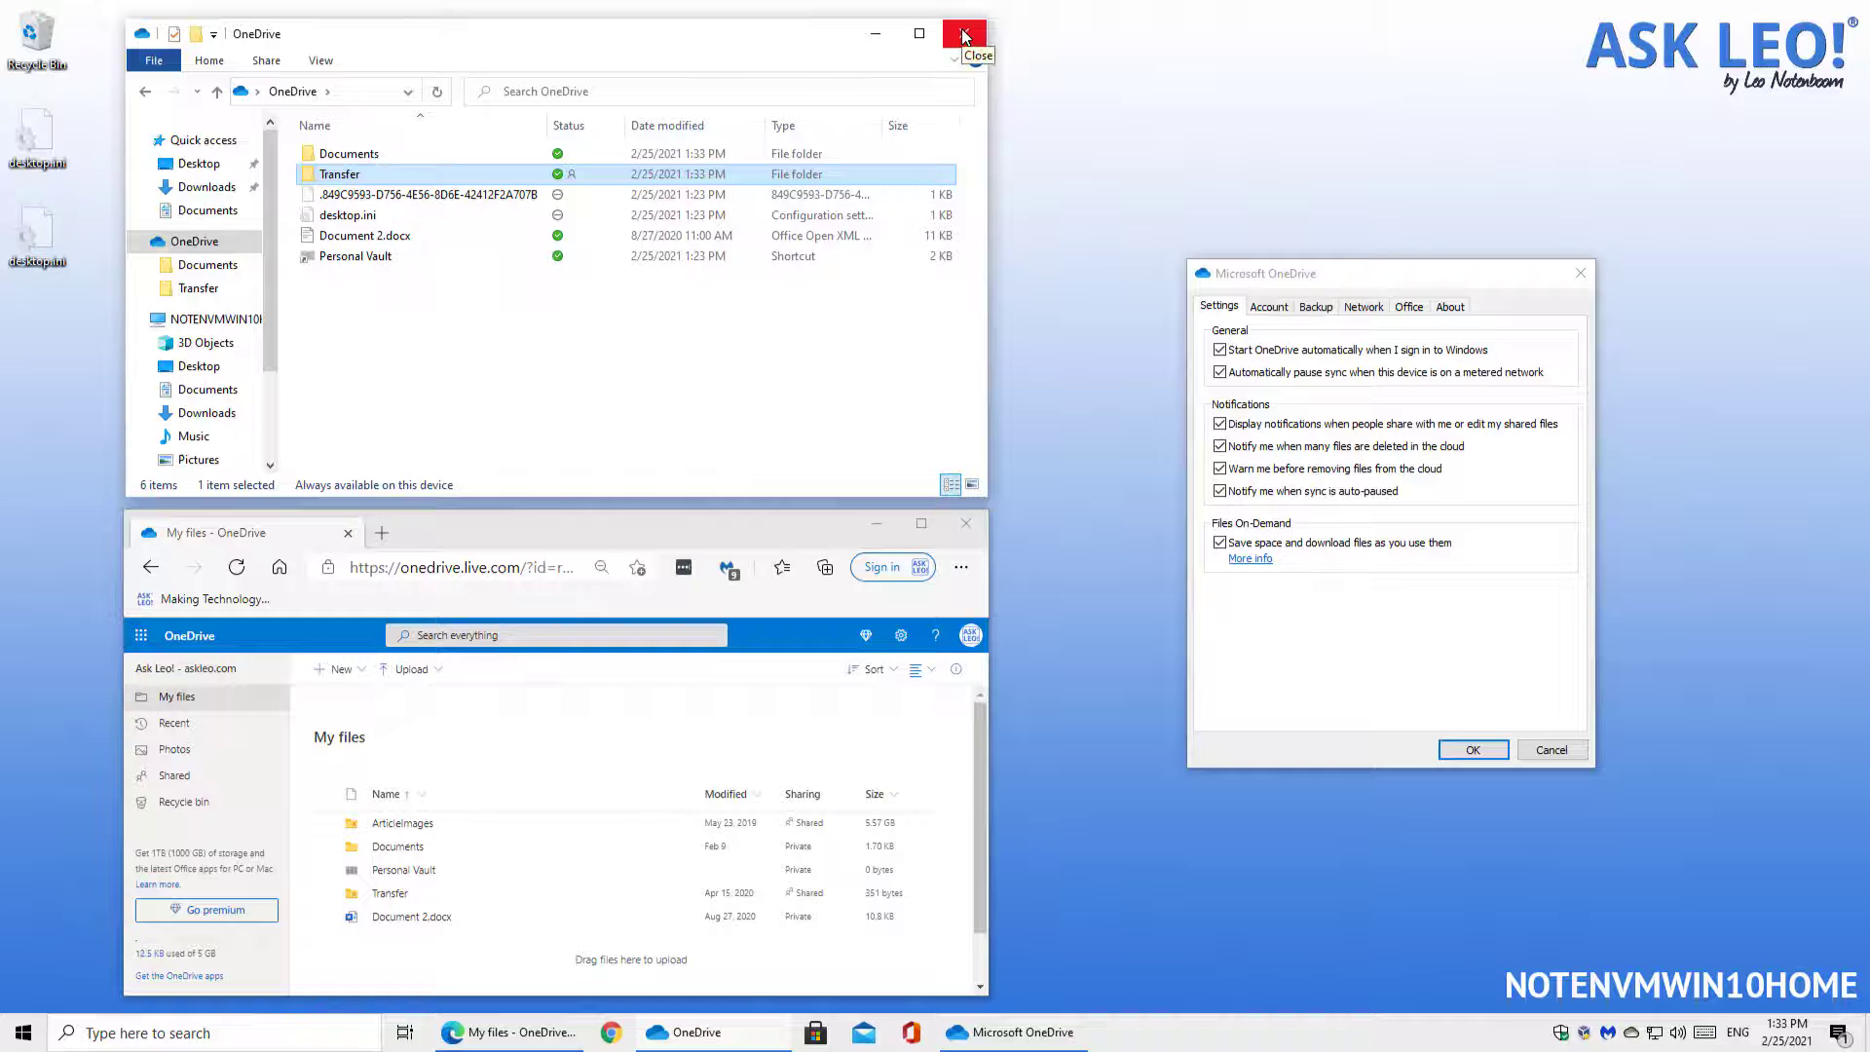
click(964, 34)
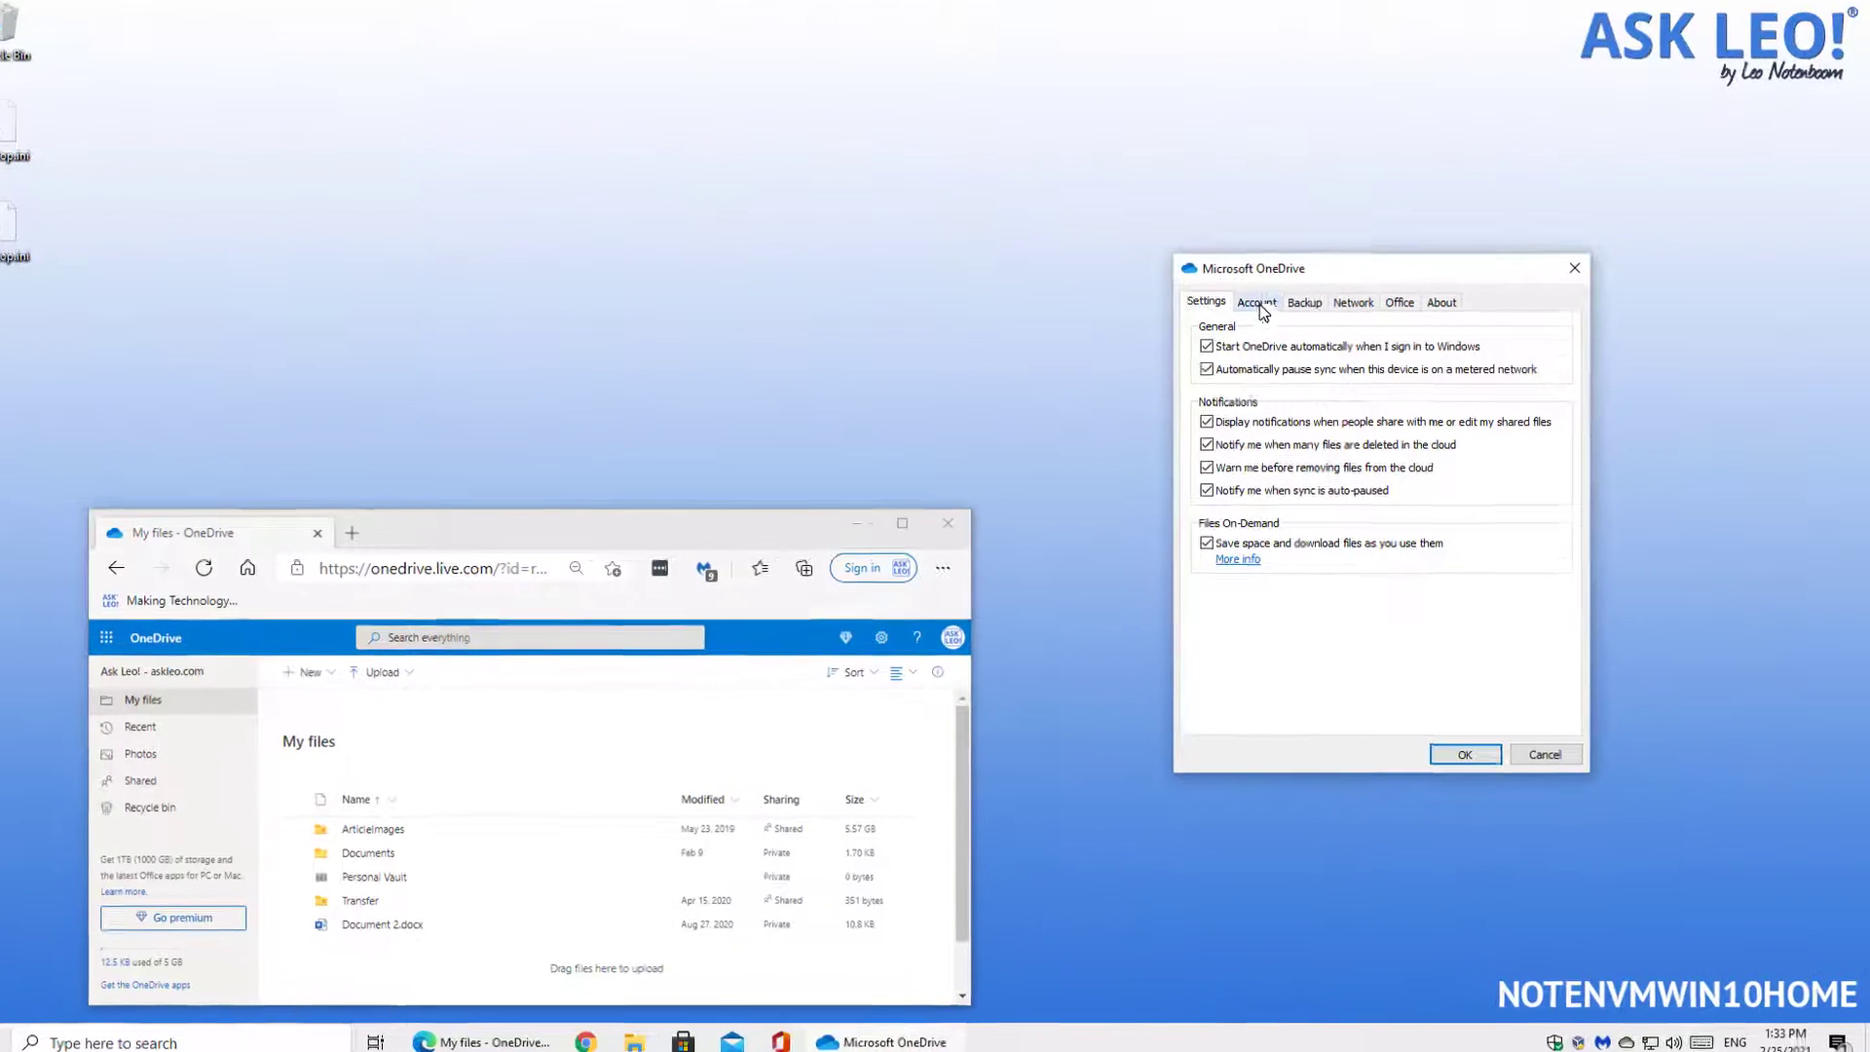
click(1258, 304)
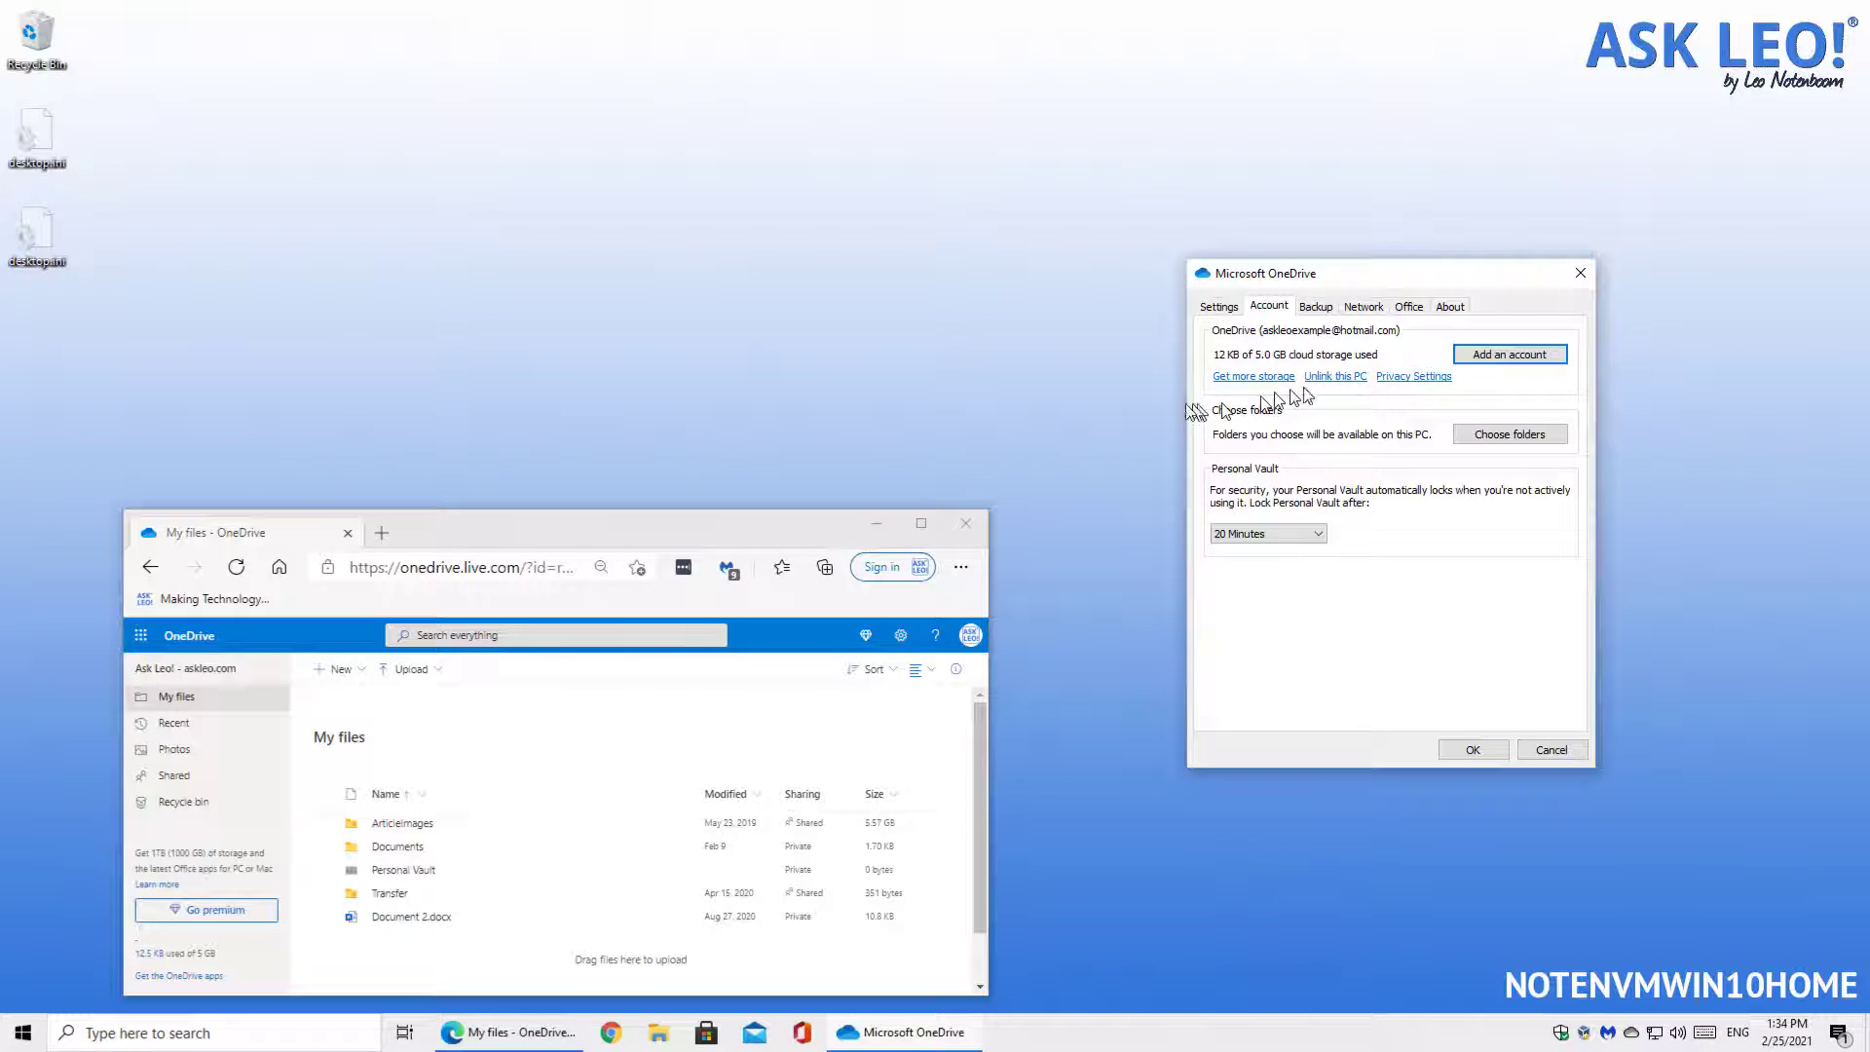
- Close the online OneDrive page and look over the local folders in a new File Explorer window
click(965, 523)
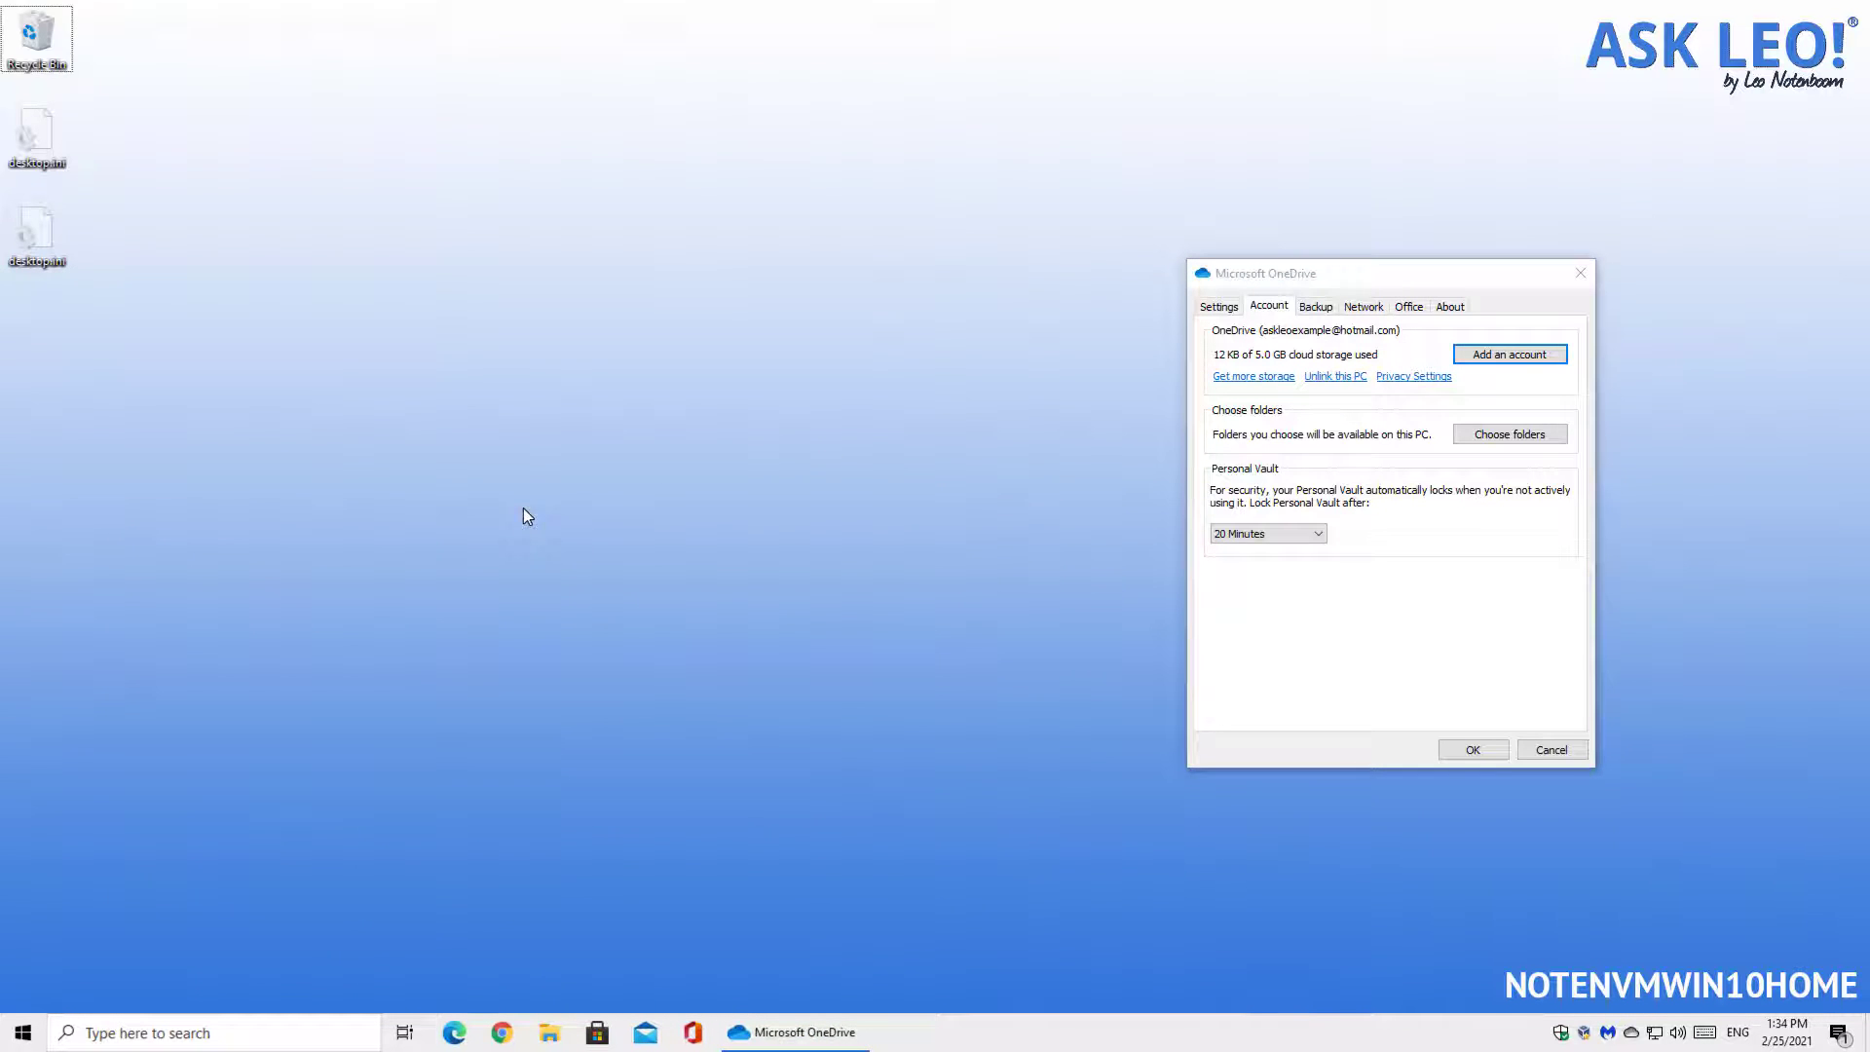
key(super+e)
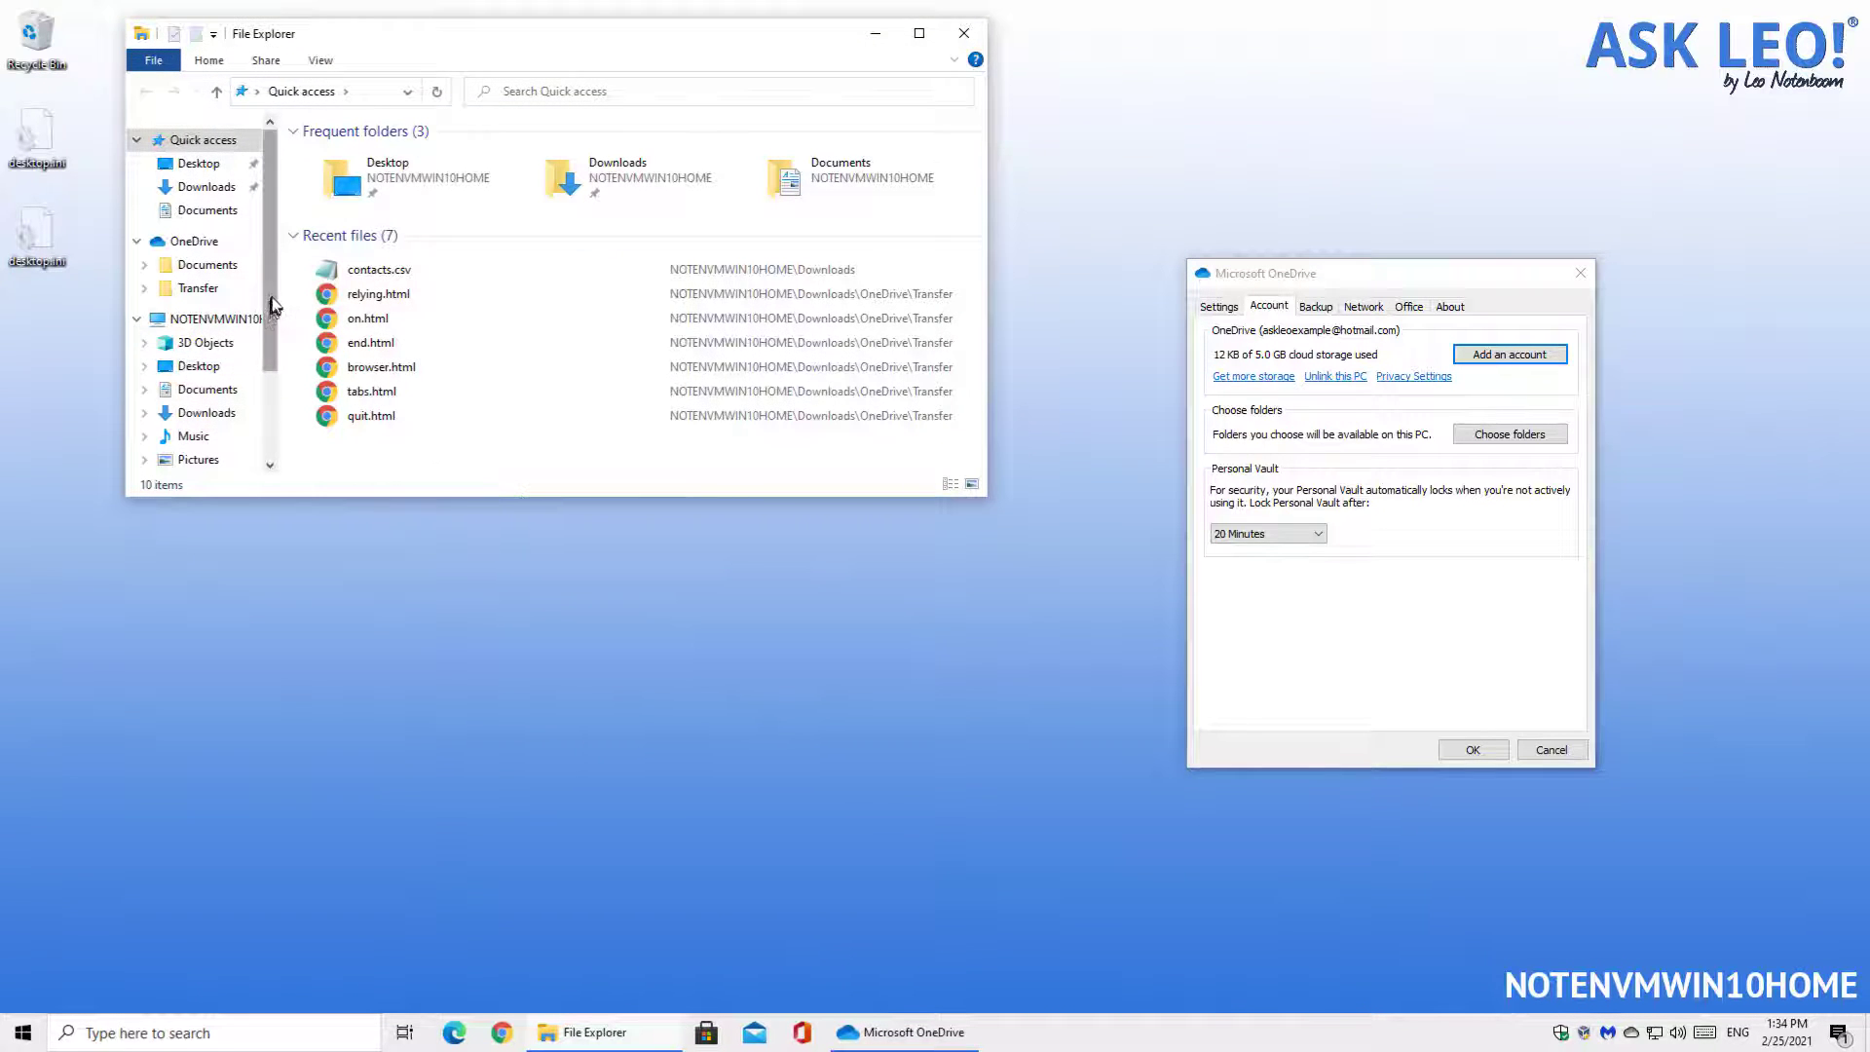
scroll(224, 395, down, 2)
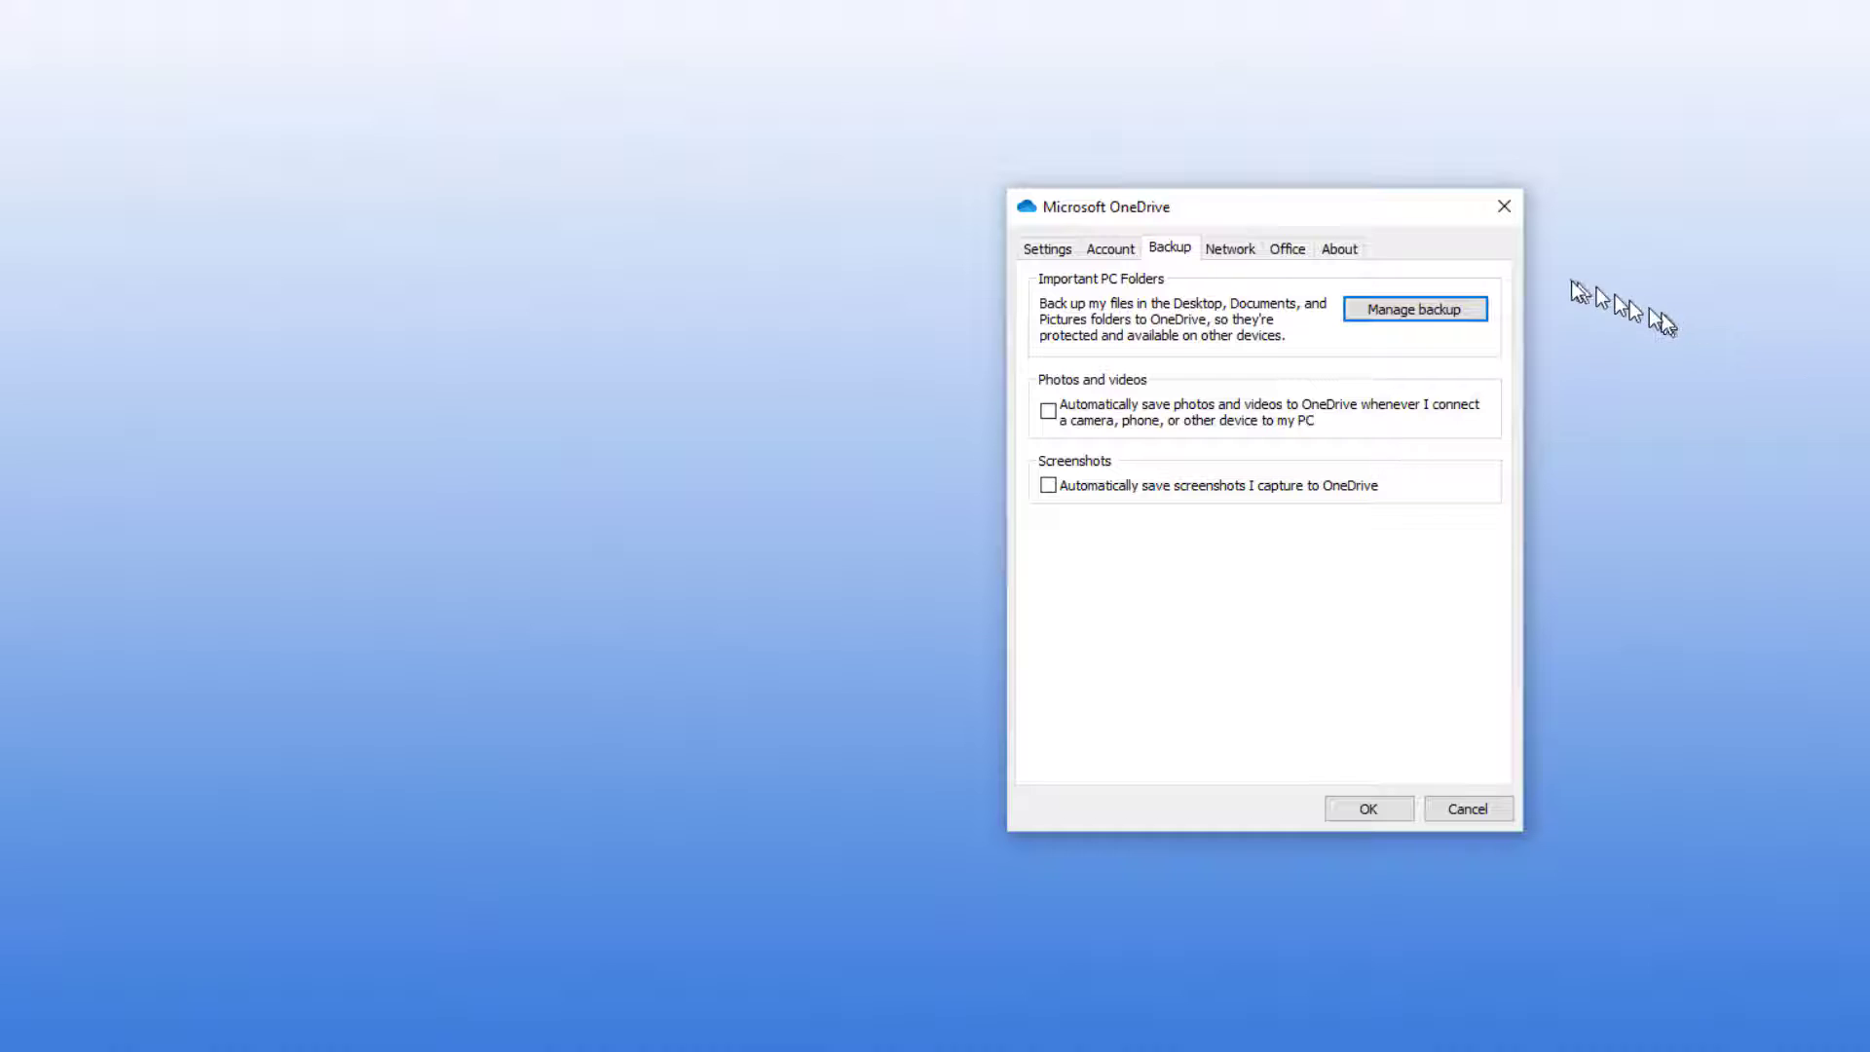
- Start backing up Desktop, Documents and Pictures to OneDrive and check the sync progress
click(1458, 314)
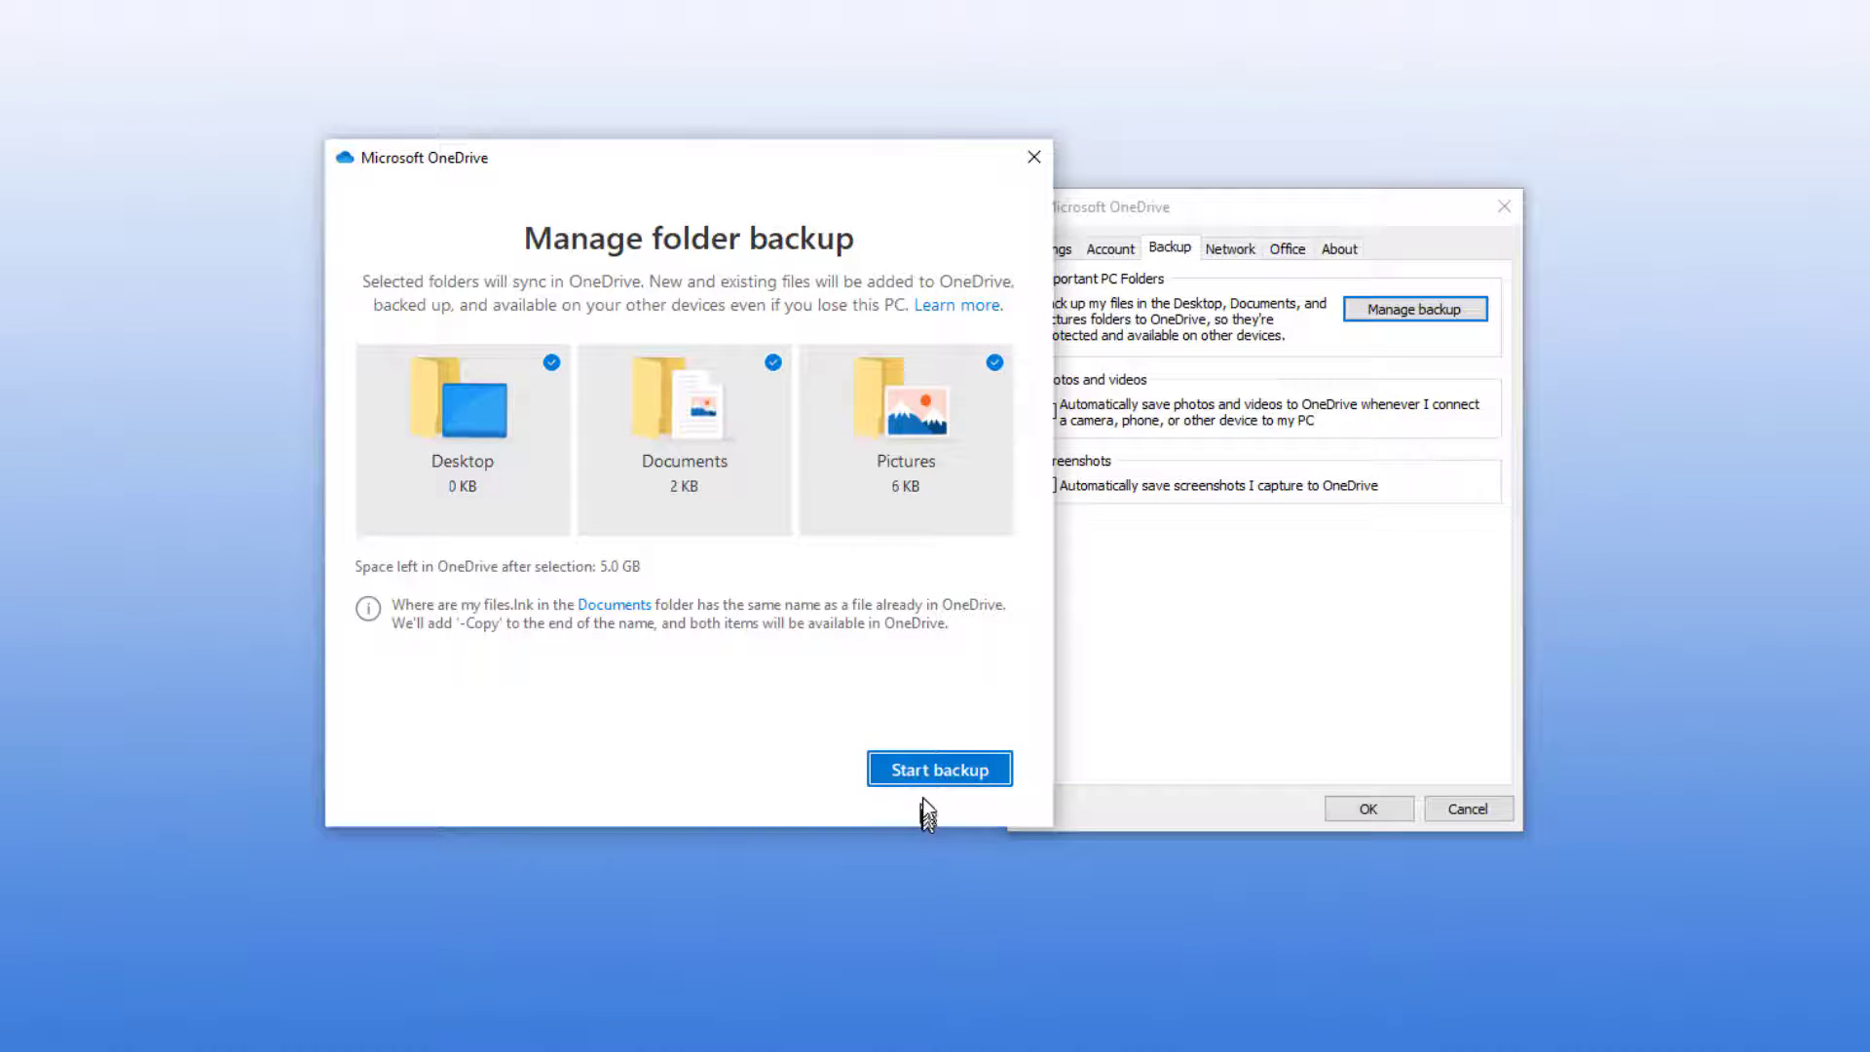
click(926, 769)
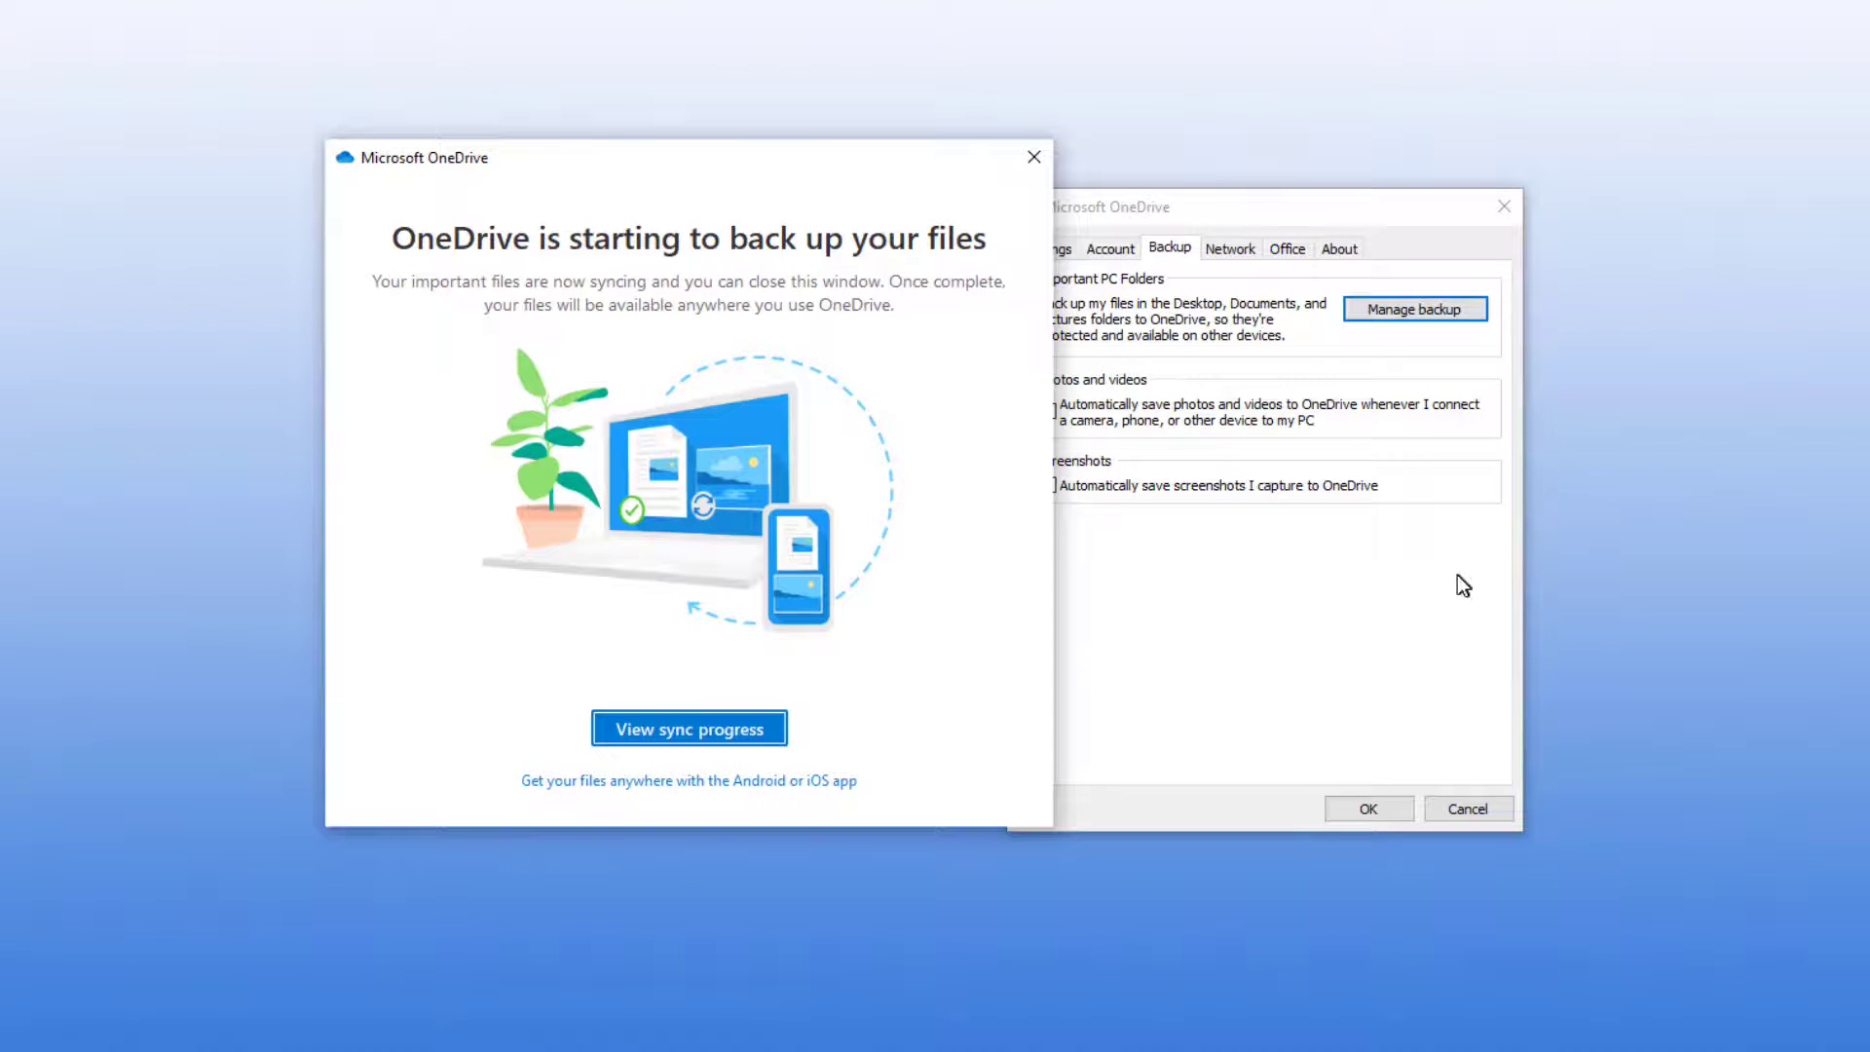
click(765, 737)
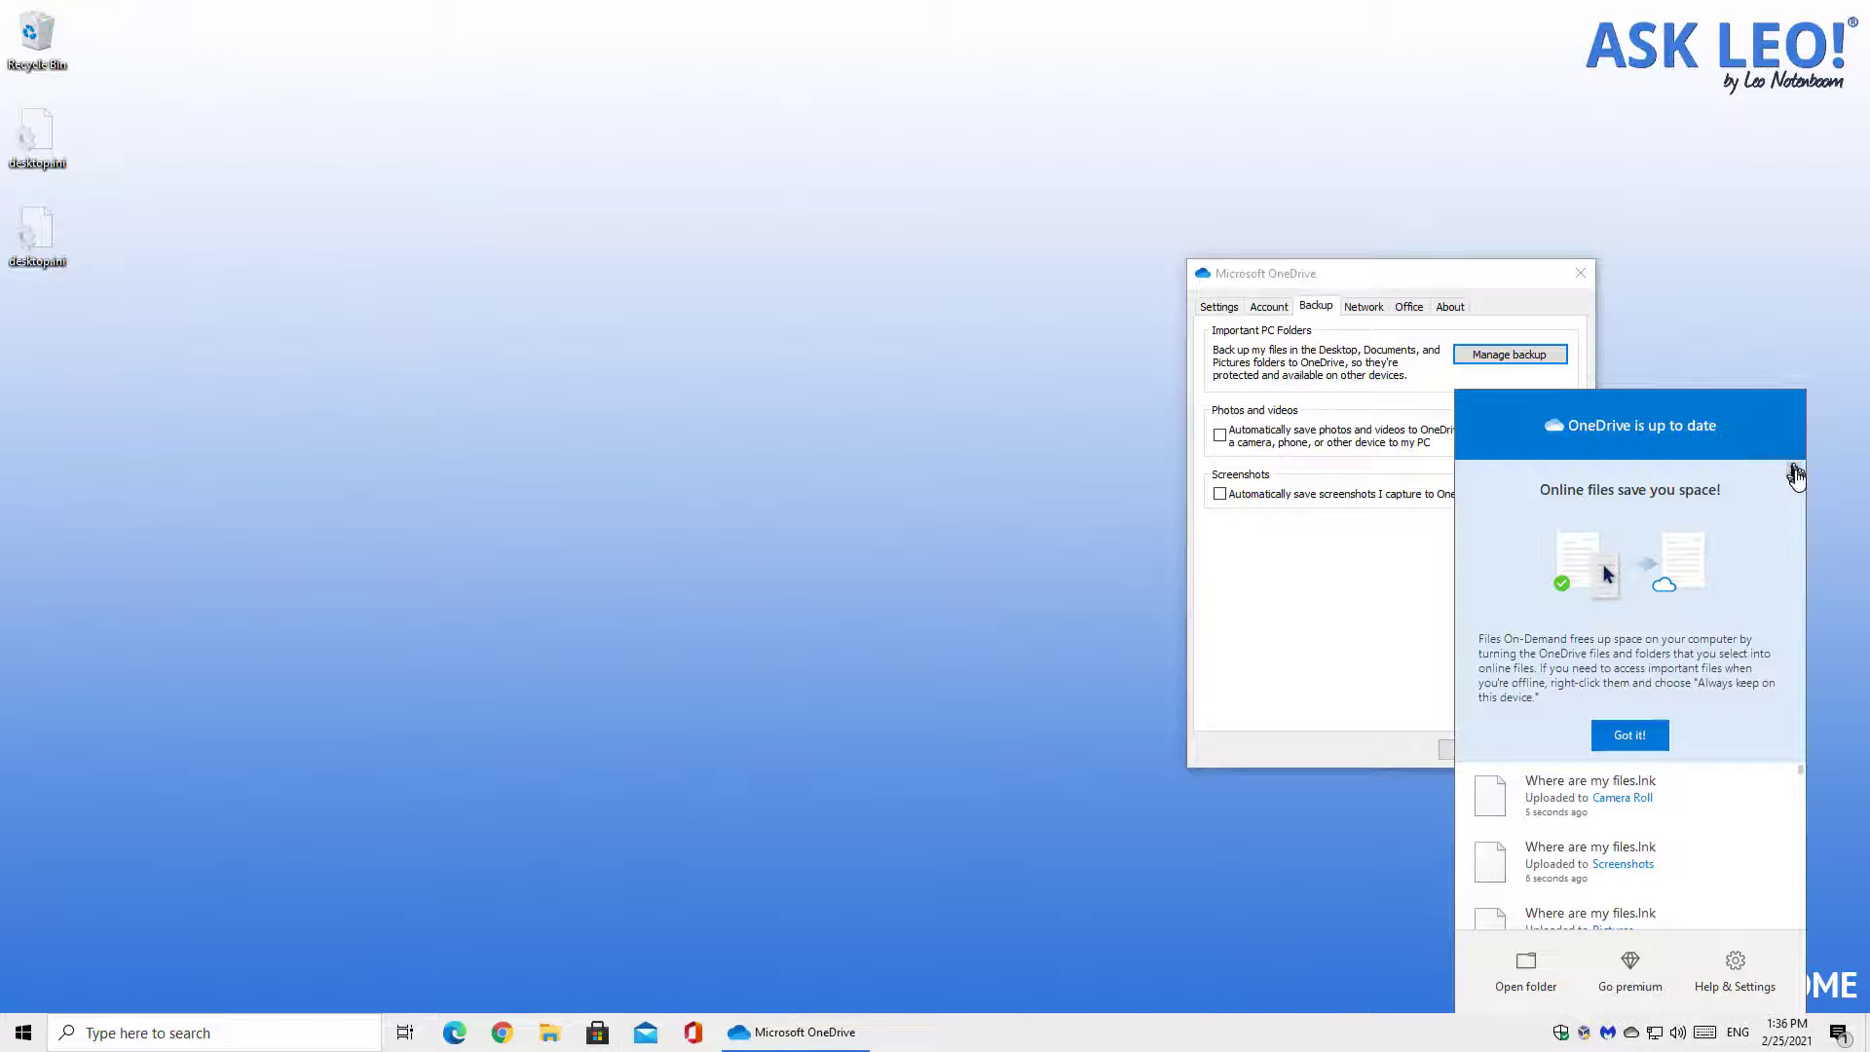
- Load onedrive in Edge, enlarge the window to spot the new Desktop and Pictures folders, then close it
click(1728, 334)
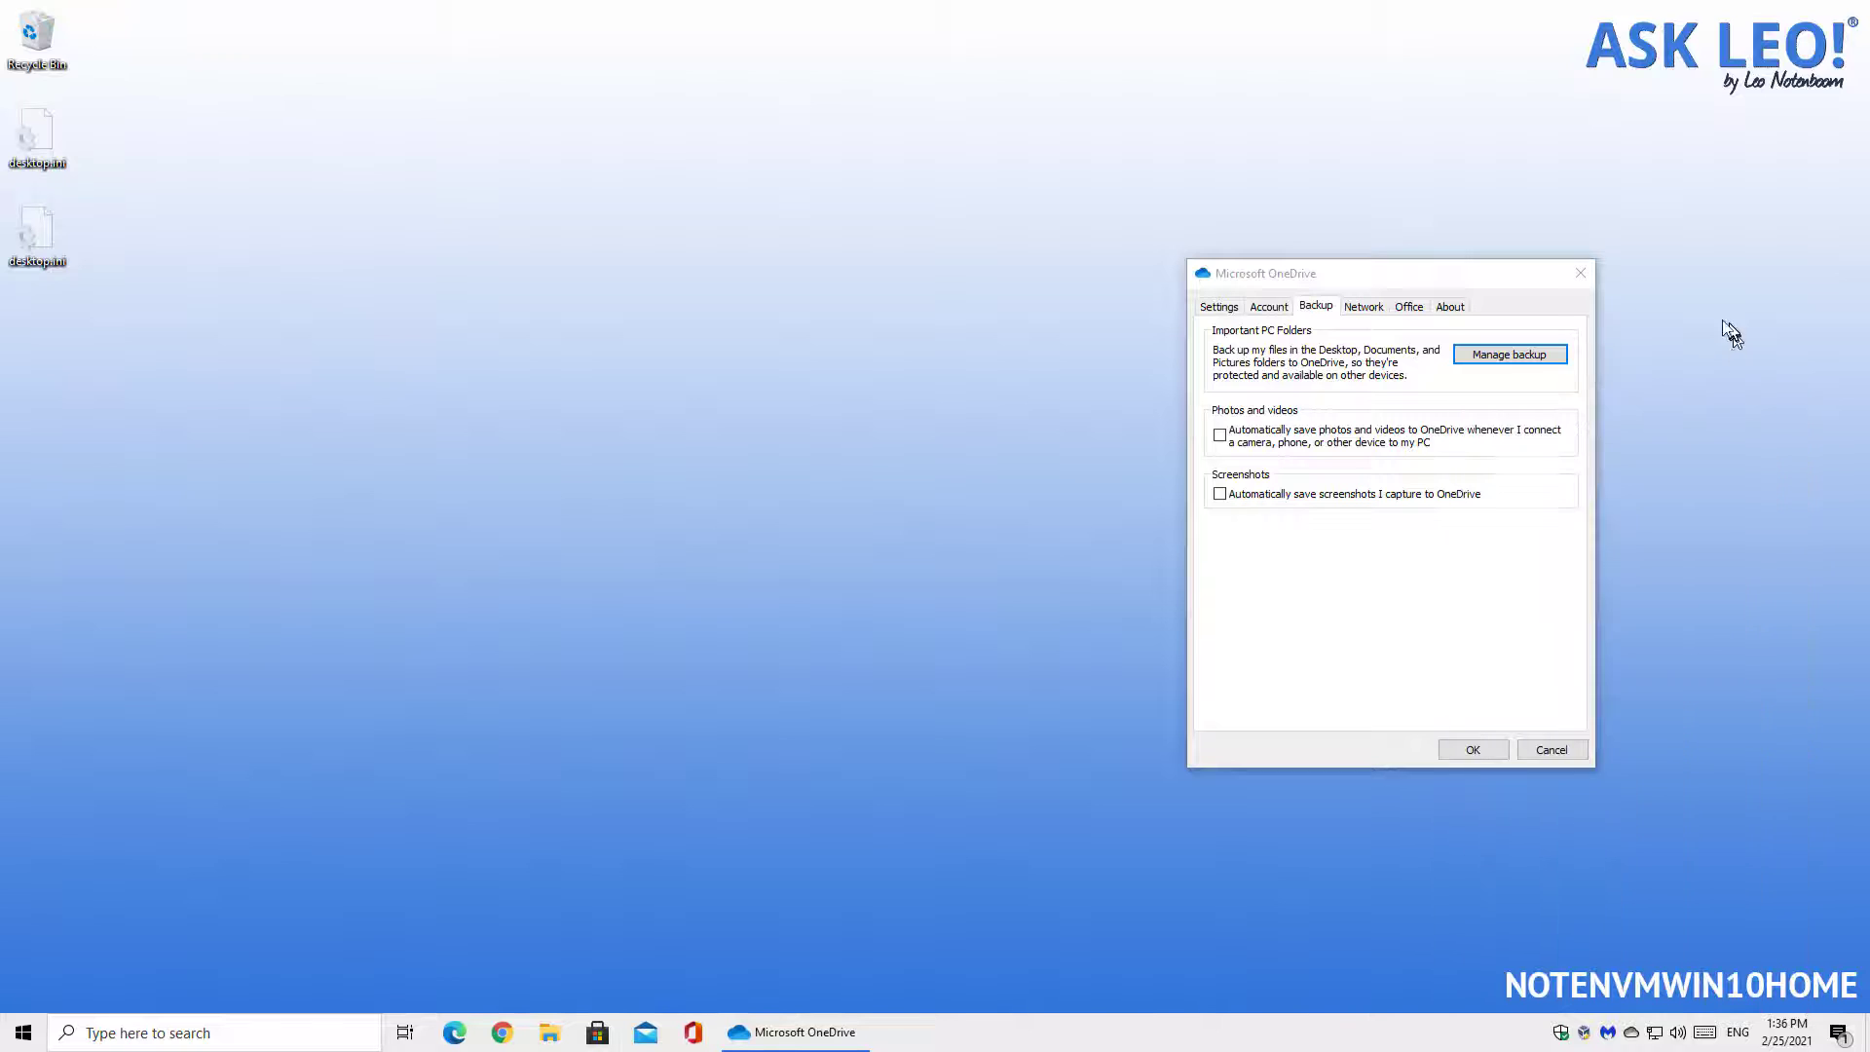
click(453, 1031)
click(567, 563)
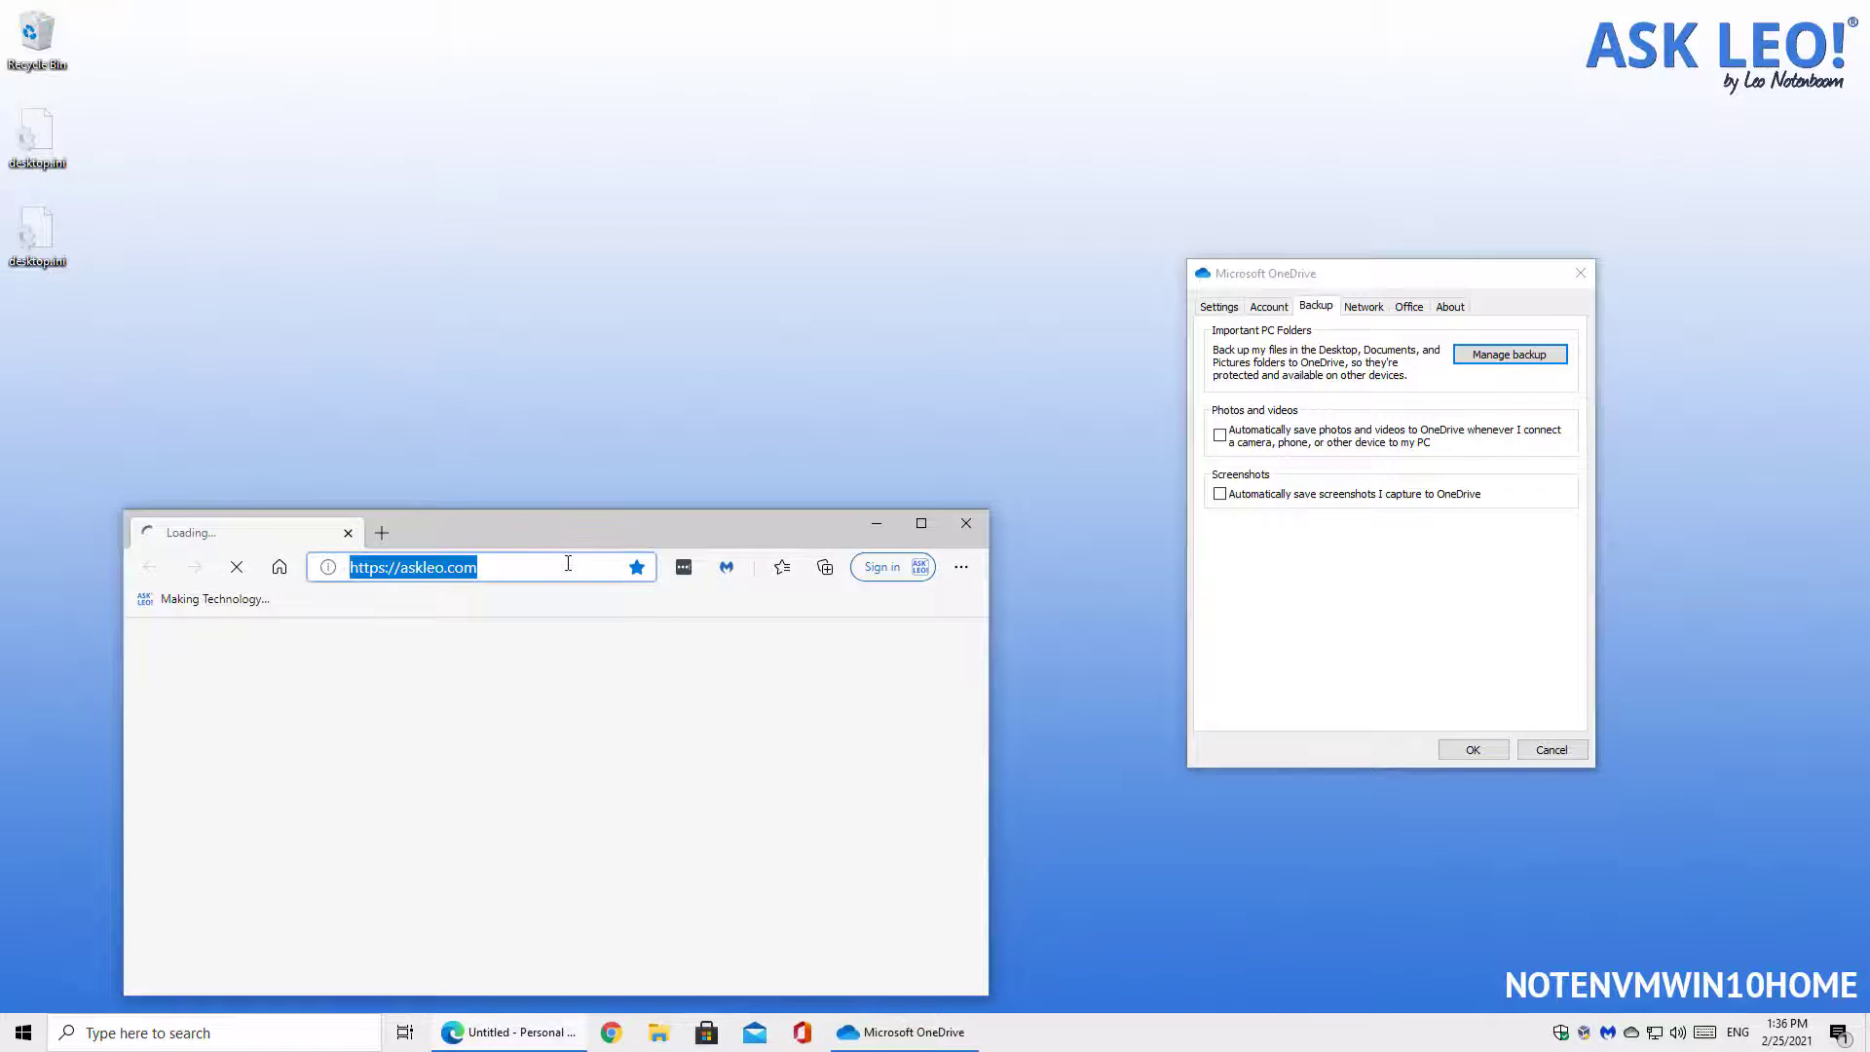
text(onedrive)
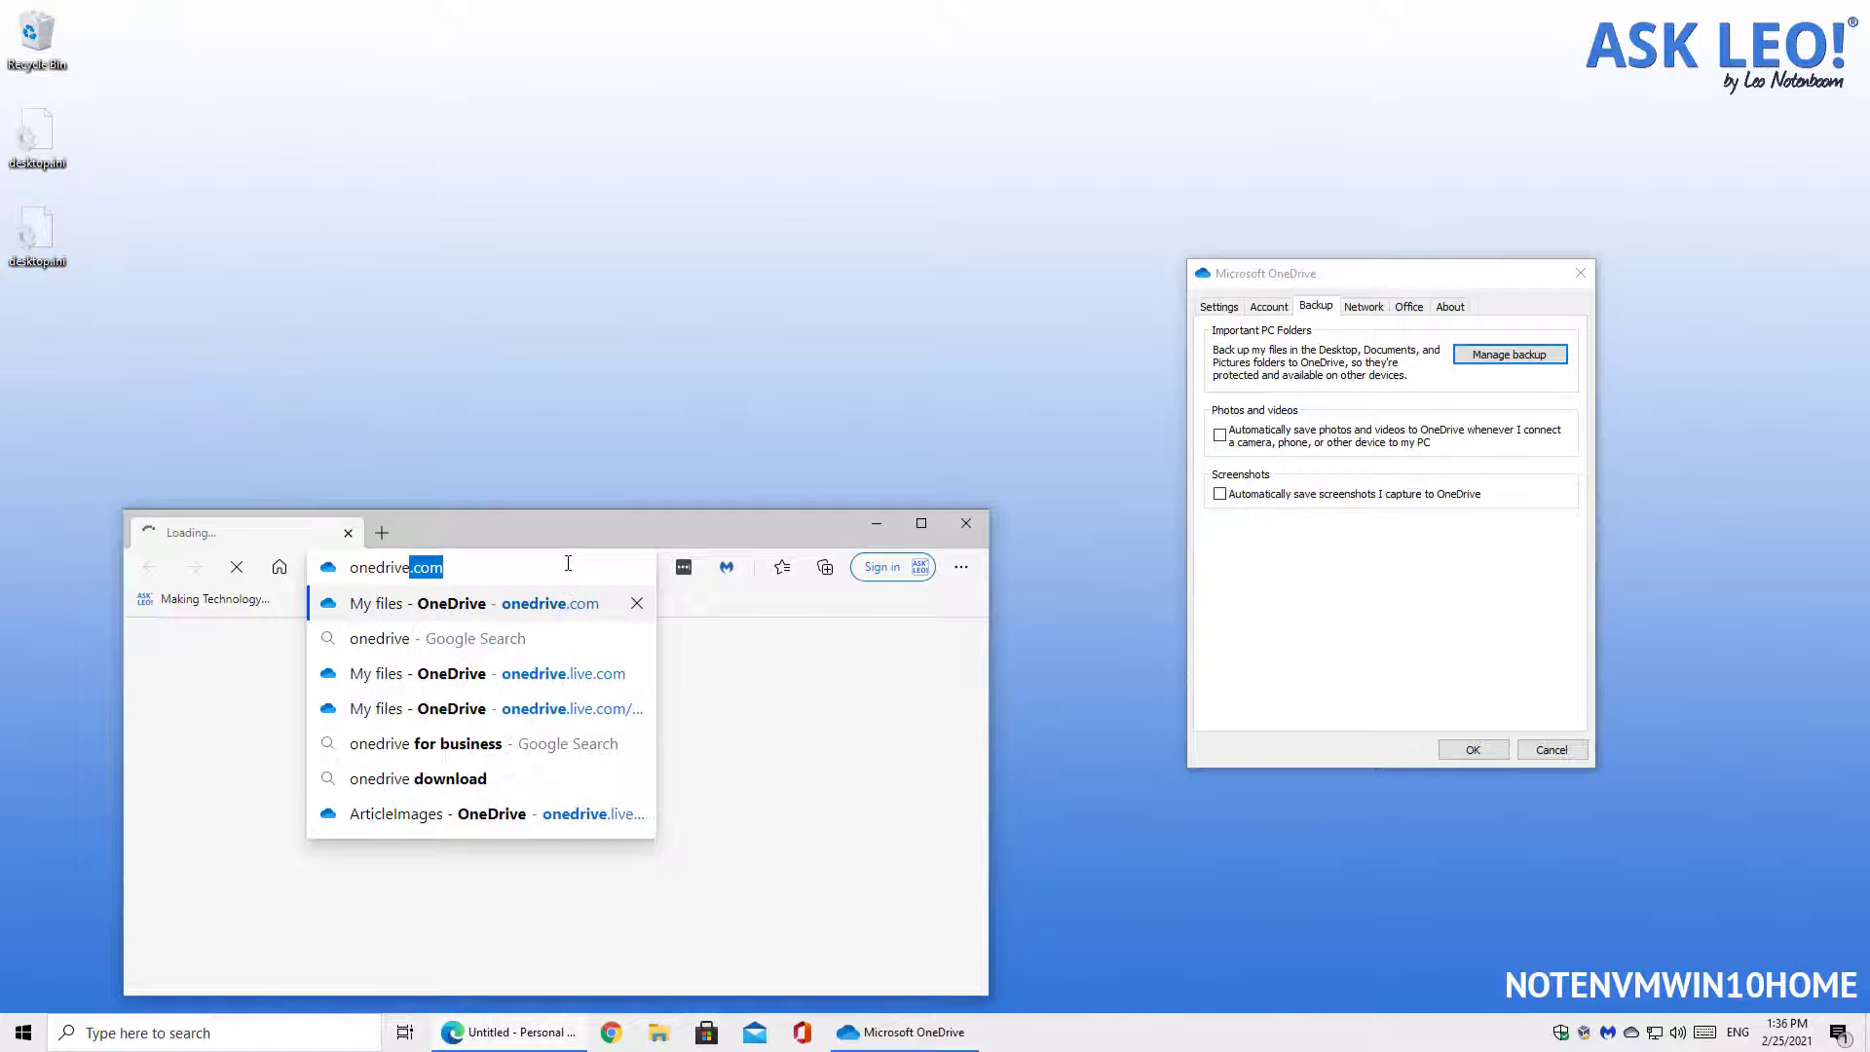
key(Return)
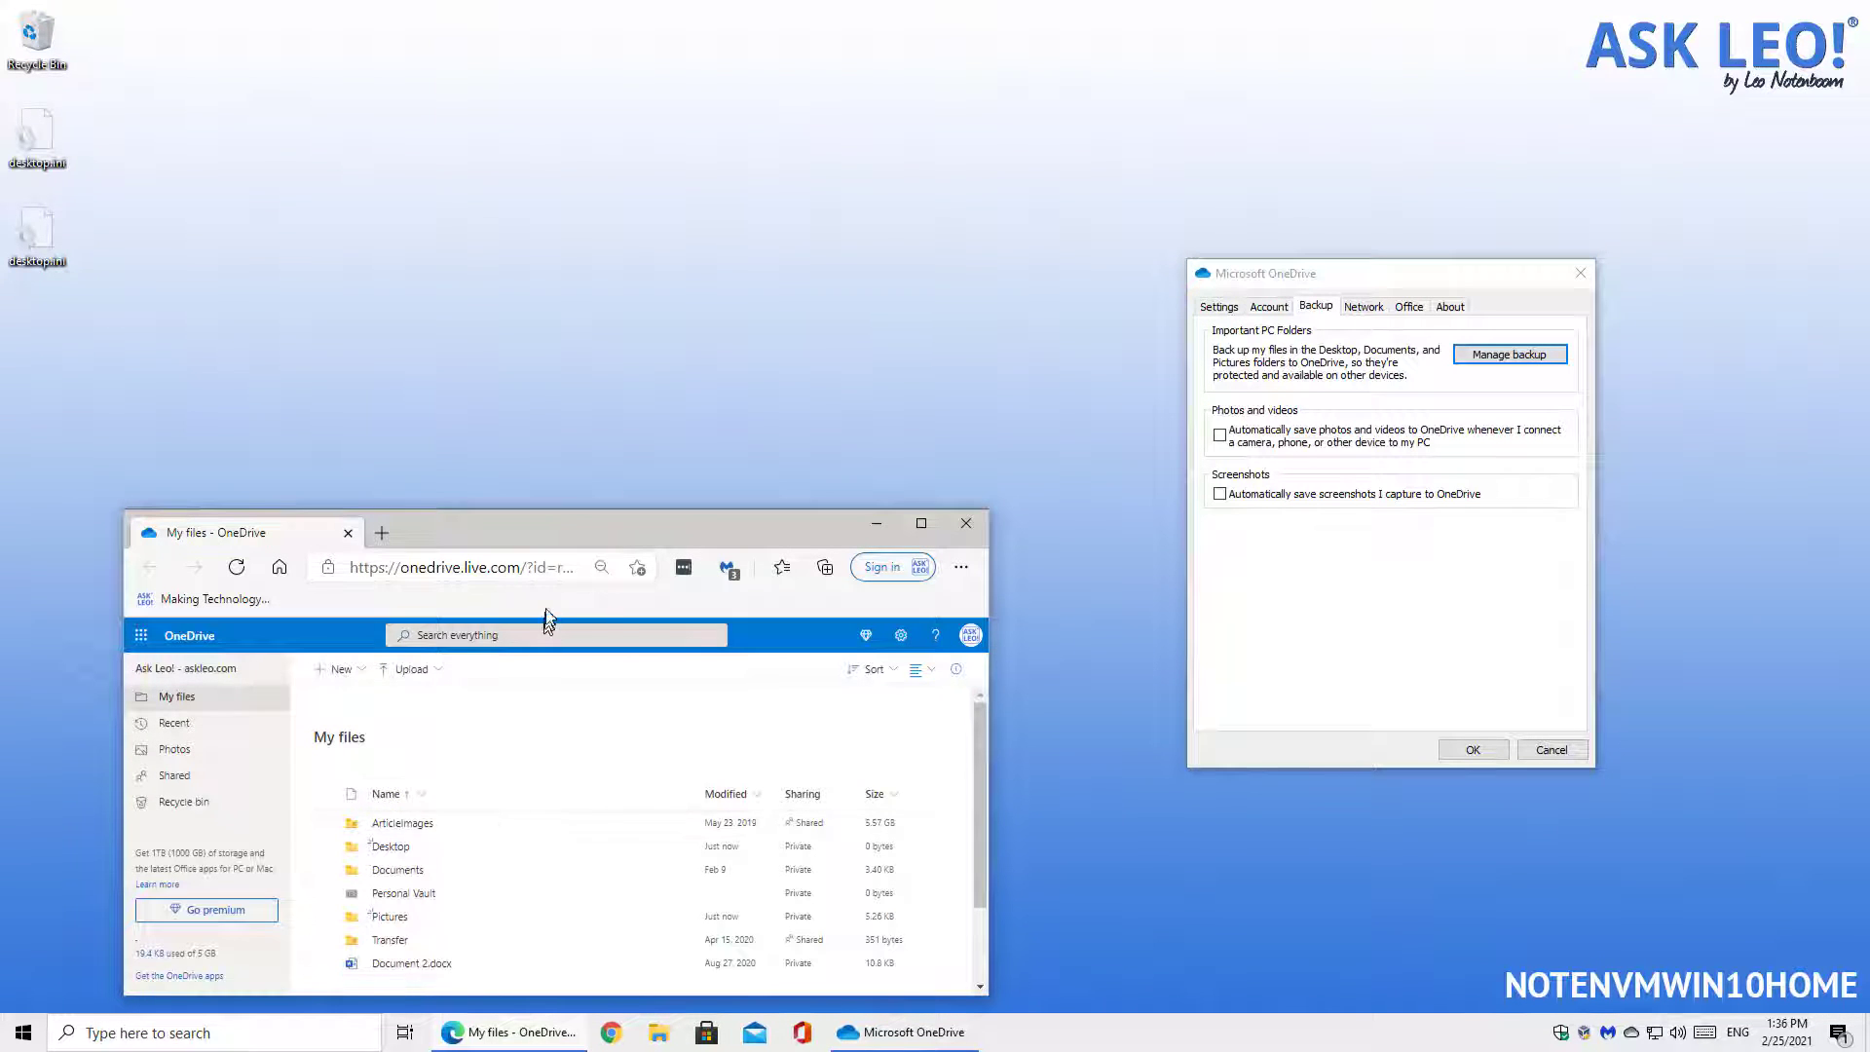
drag(564, 514, 550, 131)
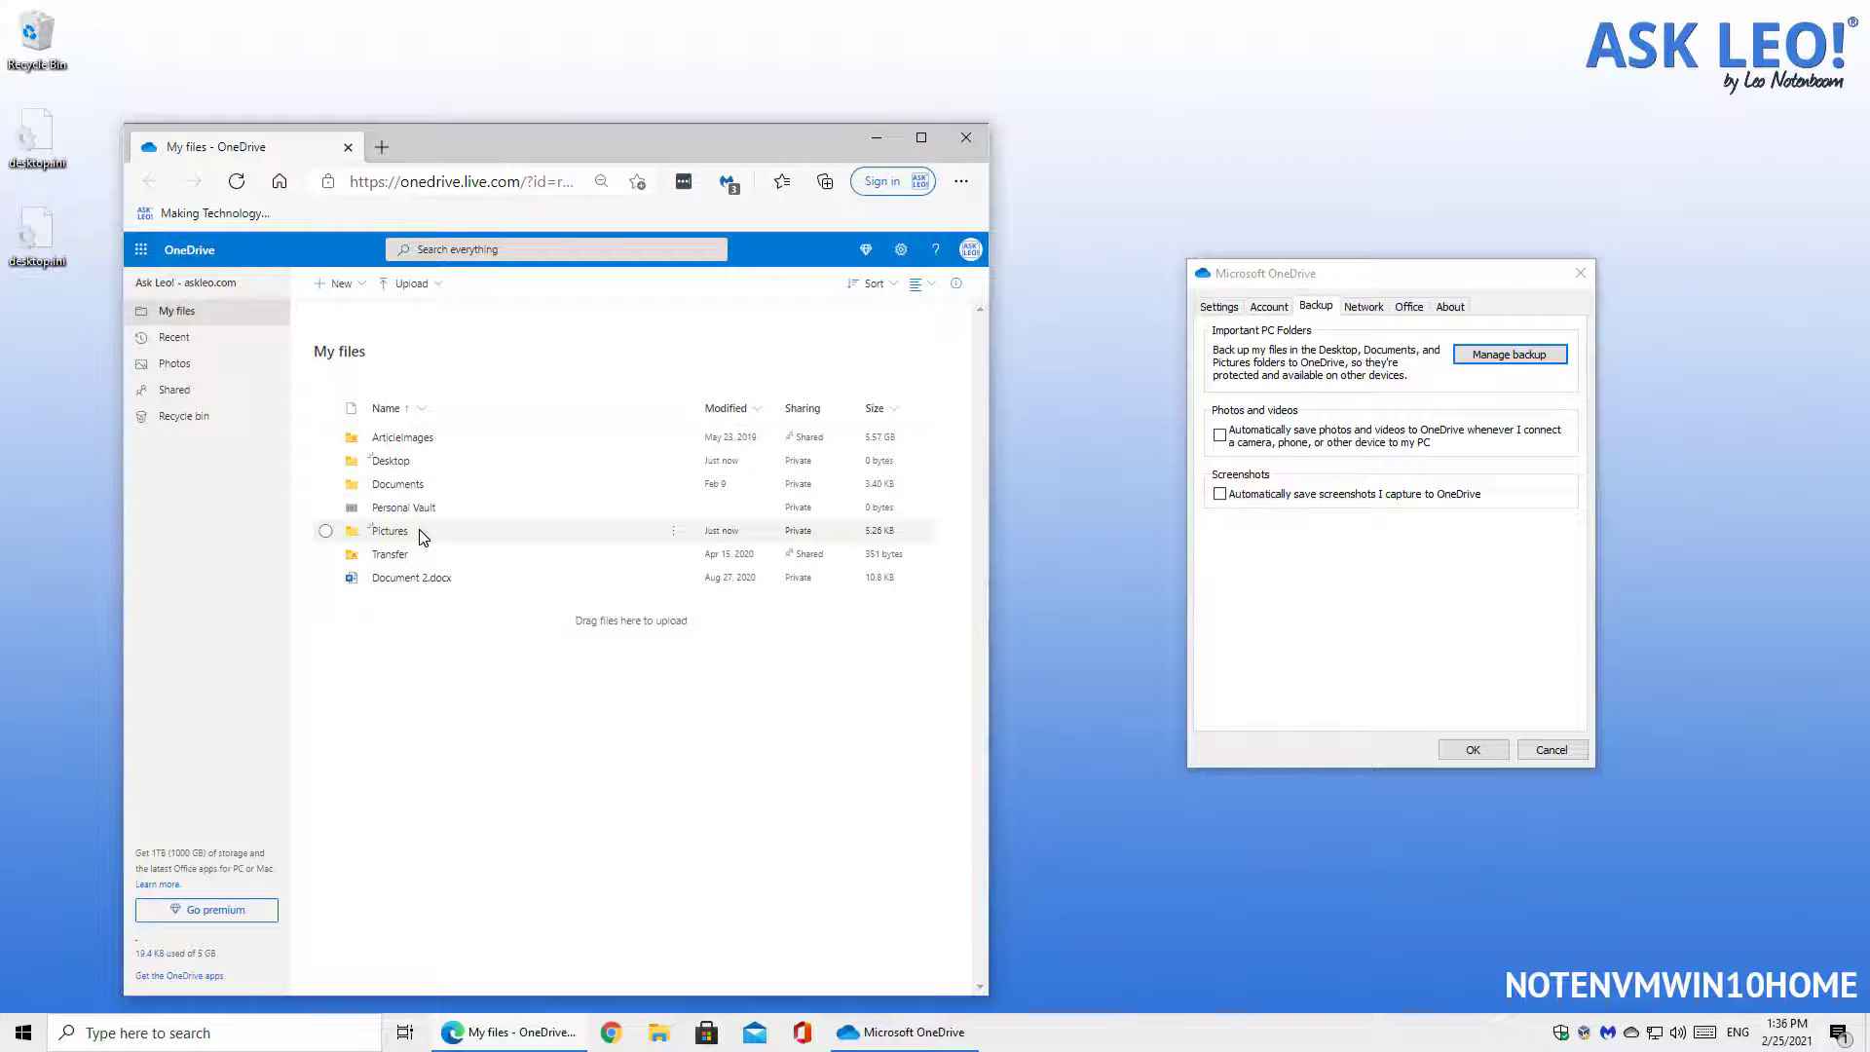
click(964, 138)
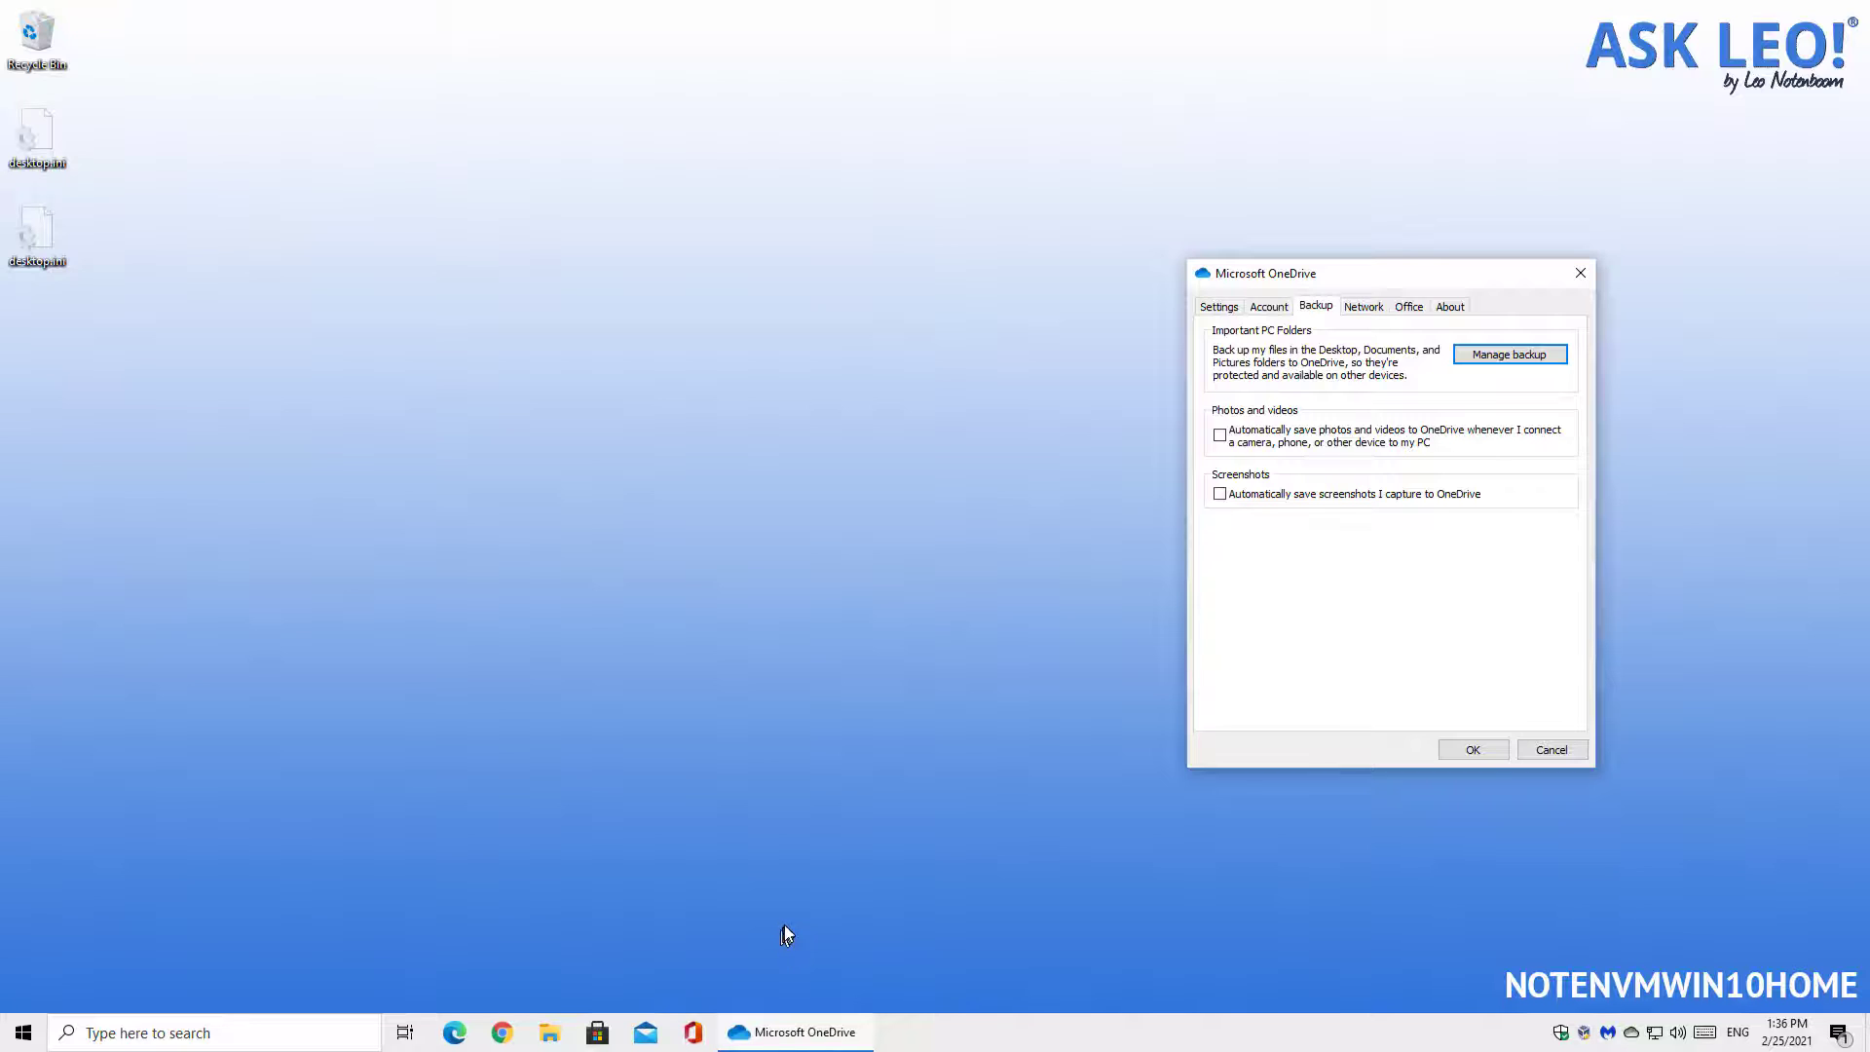
- Open a File Explorer window and browse to the OneDrive Desktop, then Documents folder
key(super+e)
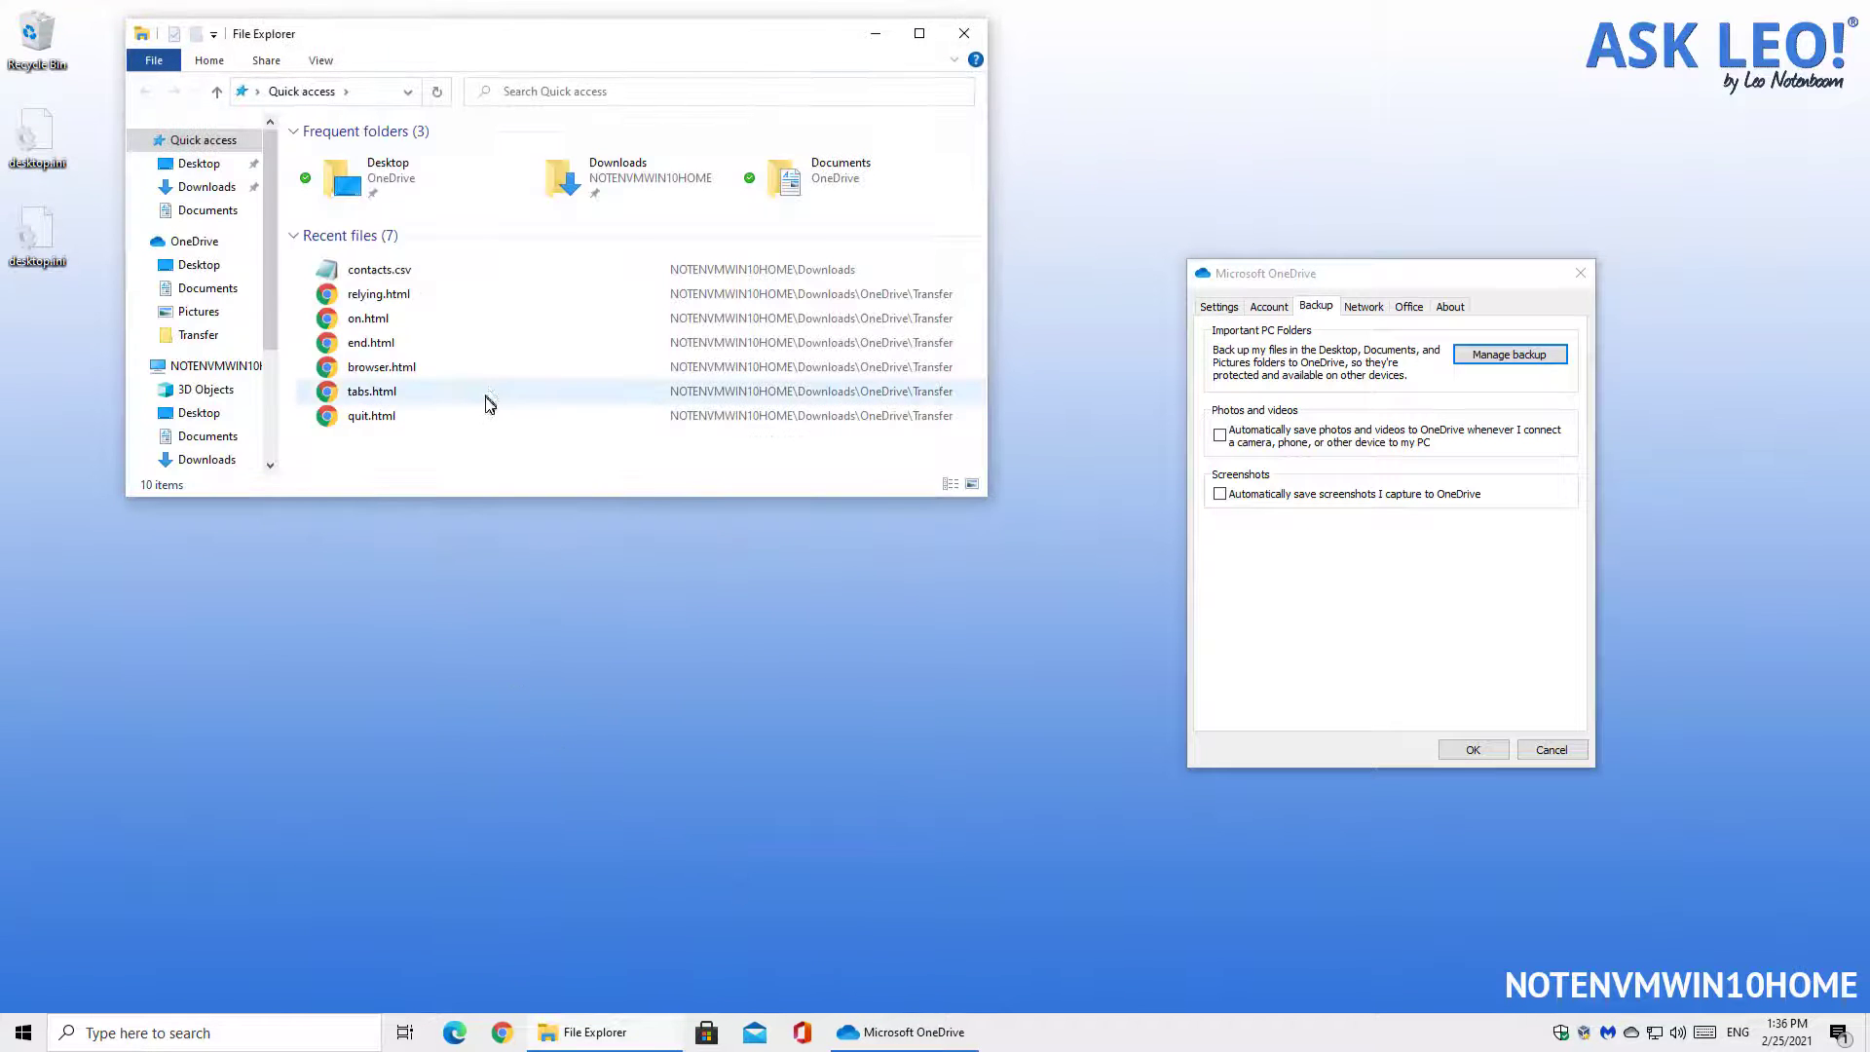
drag(526, 42, 631, 183)
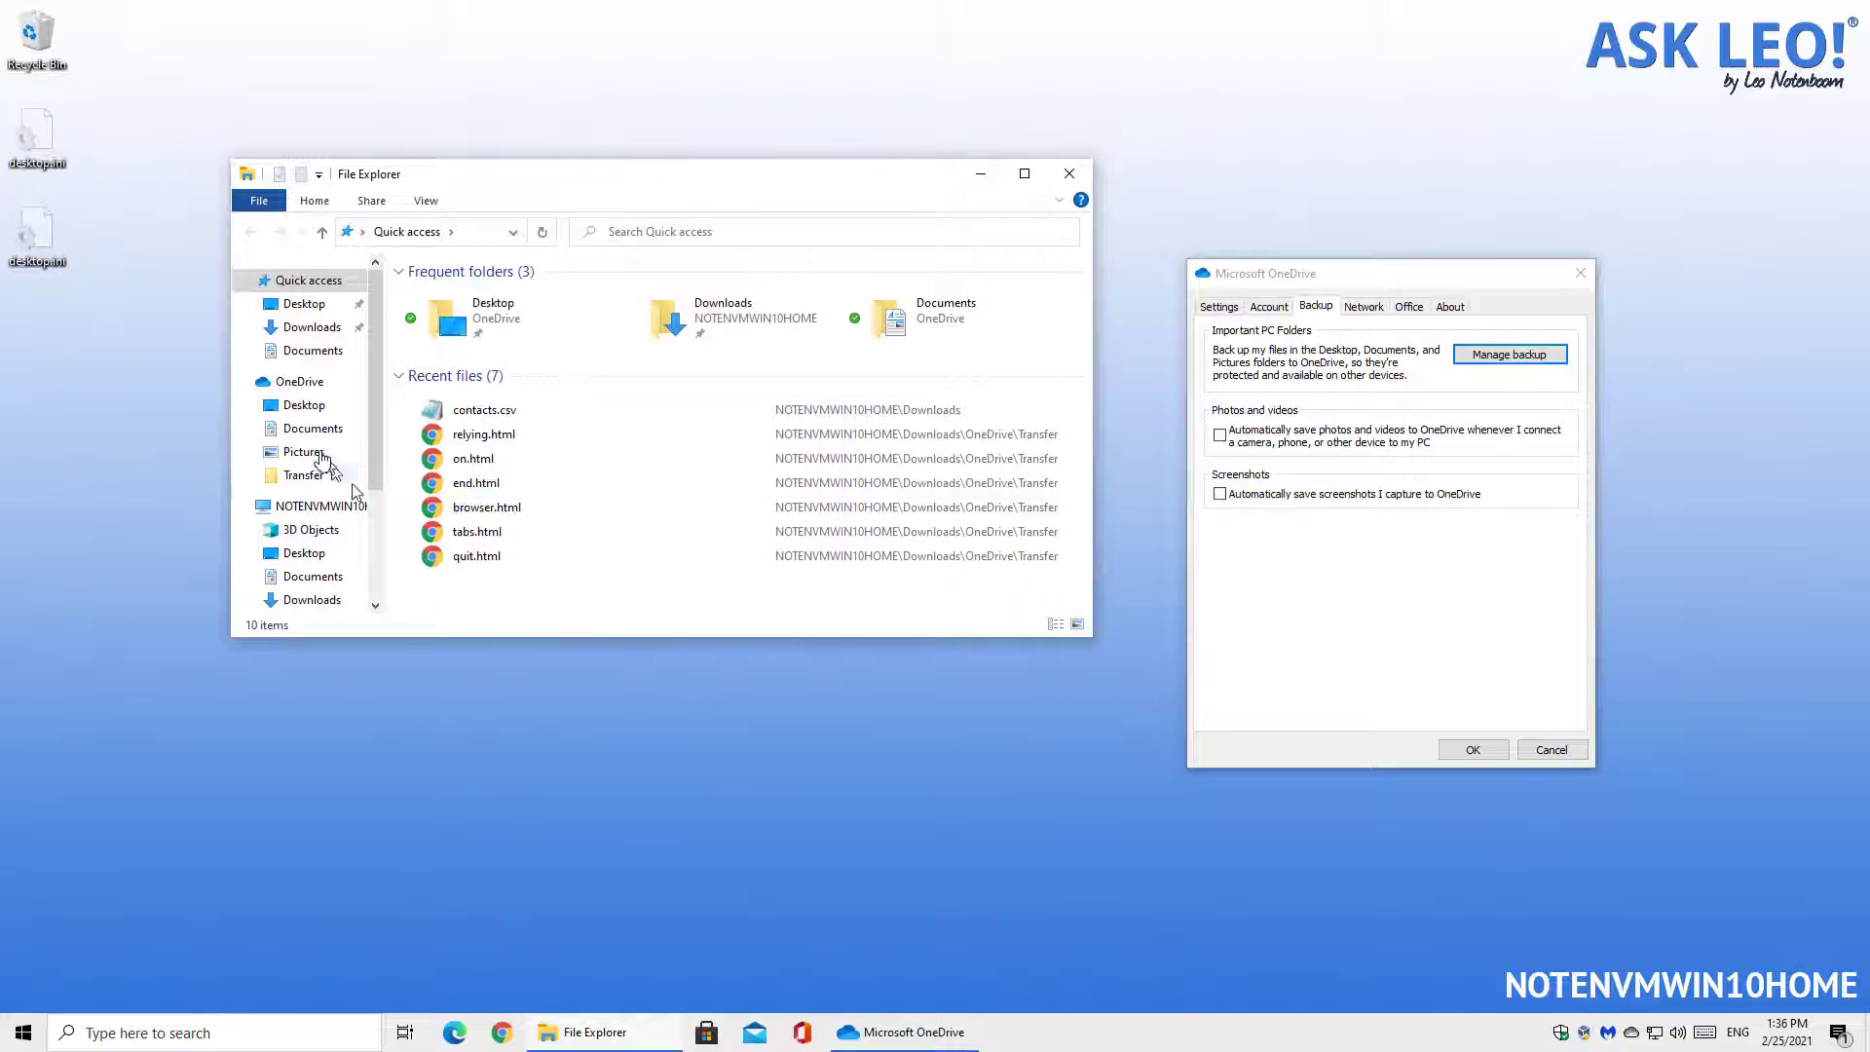
click(304, 406)
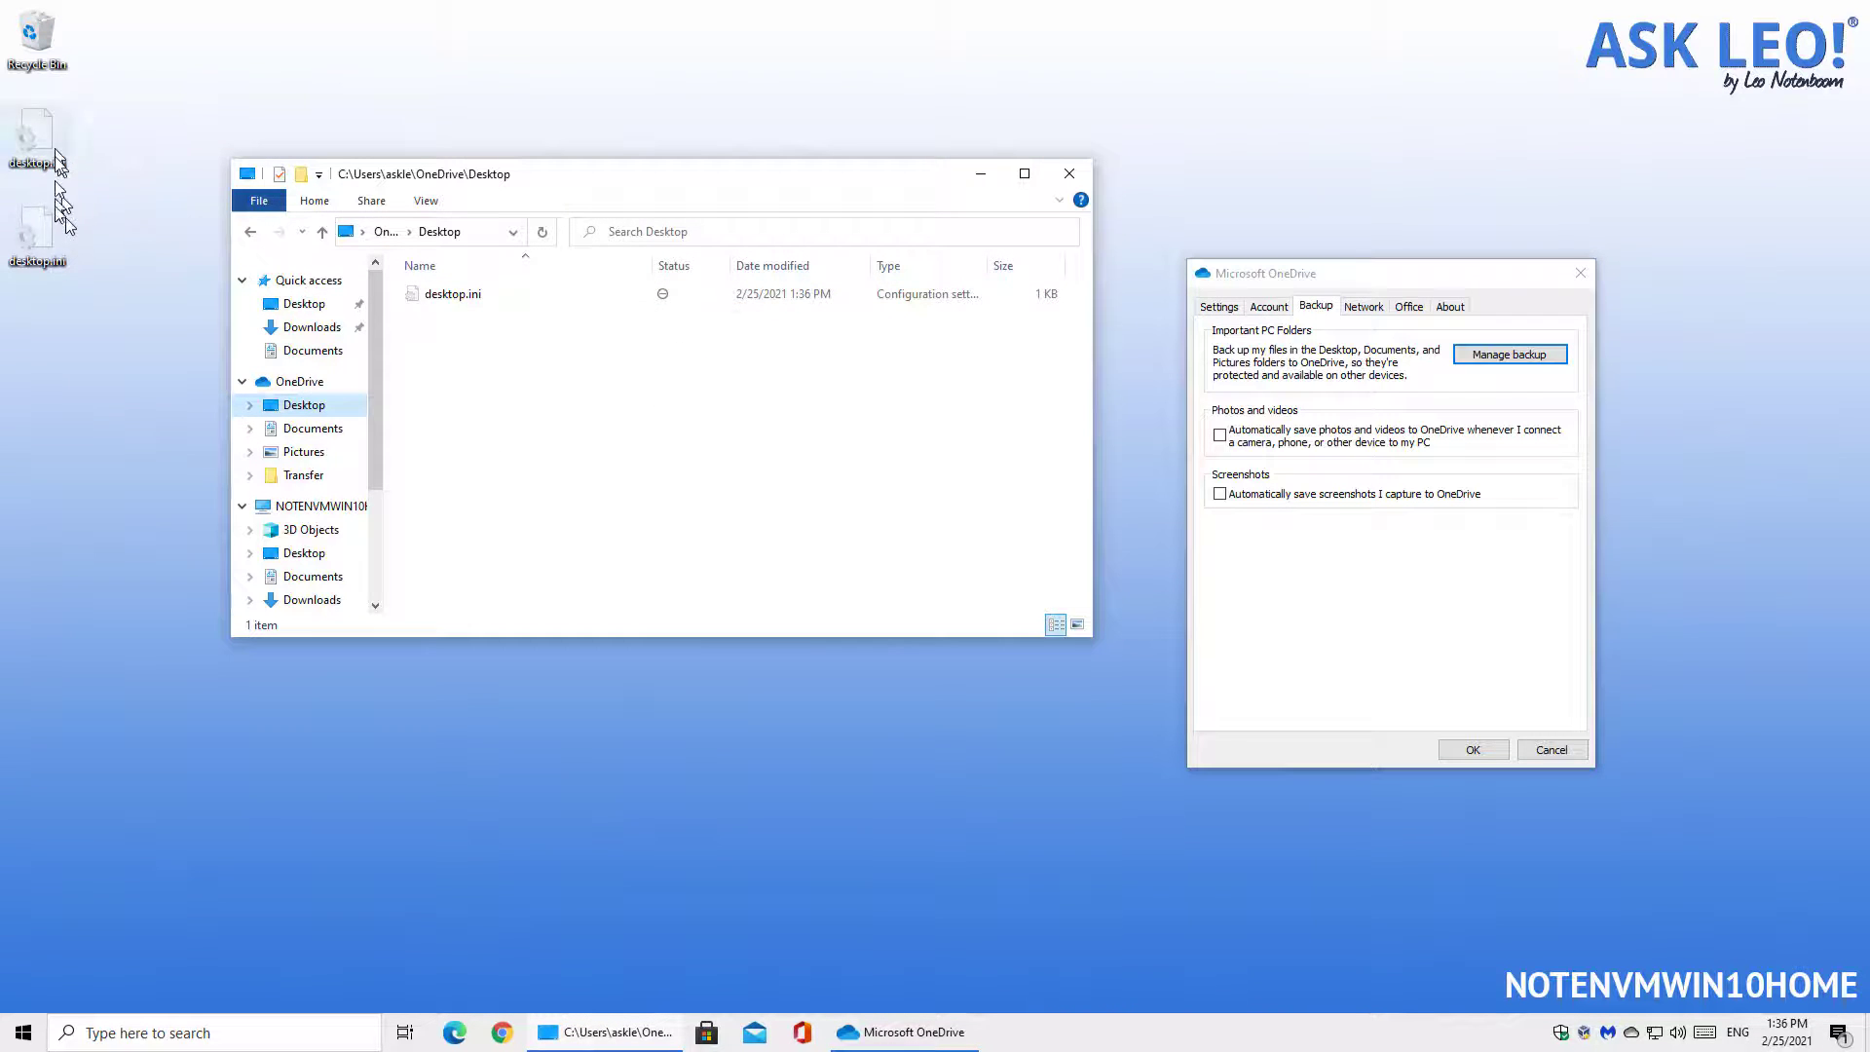
click(312, 429)
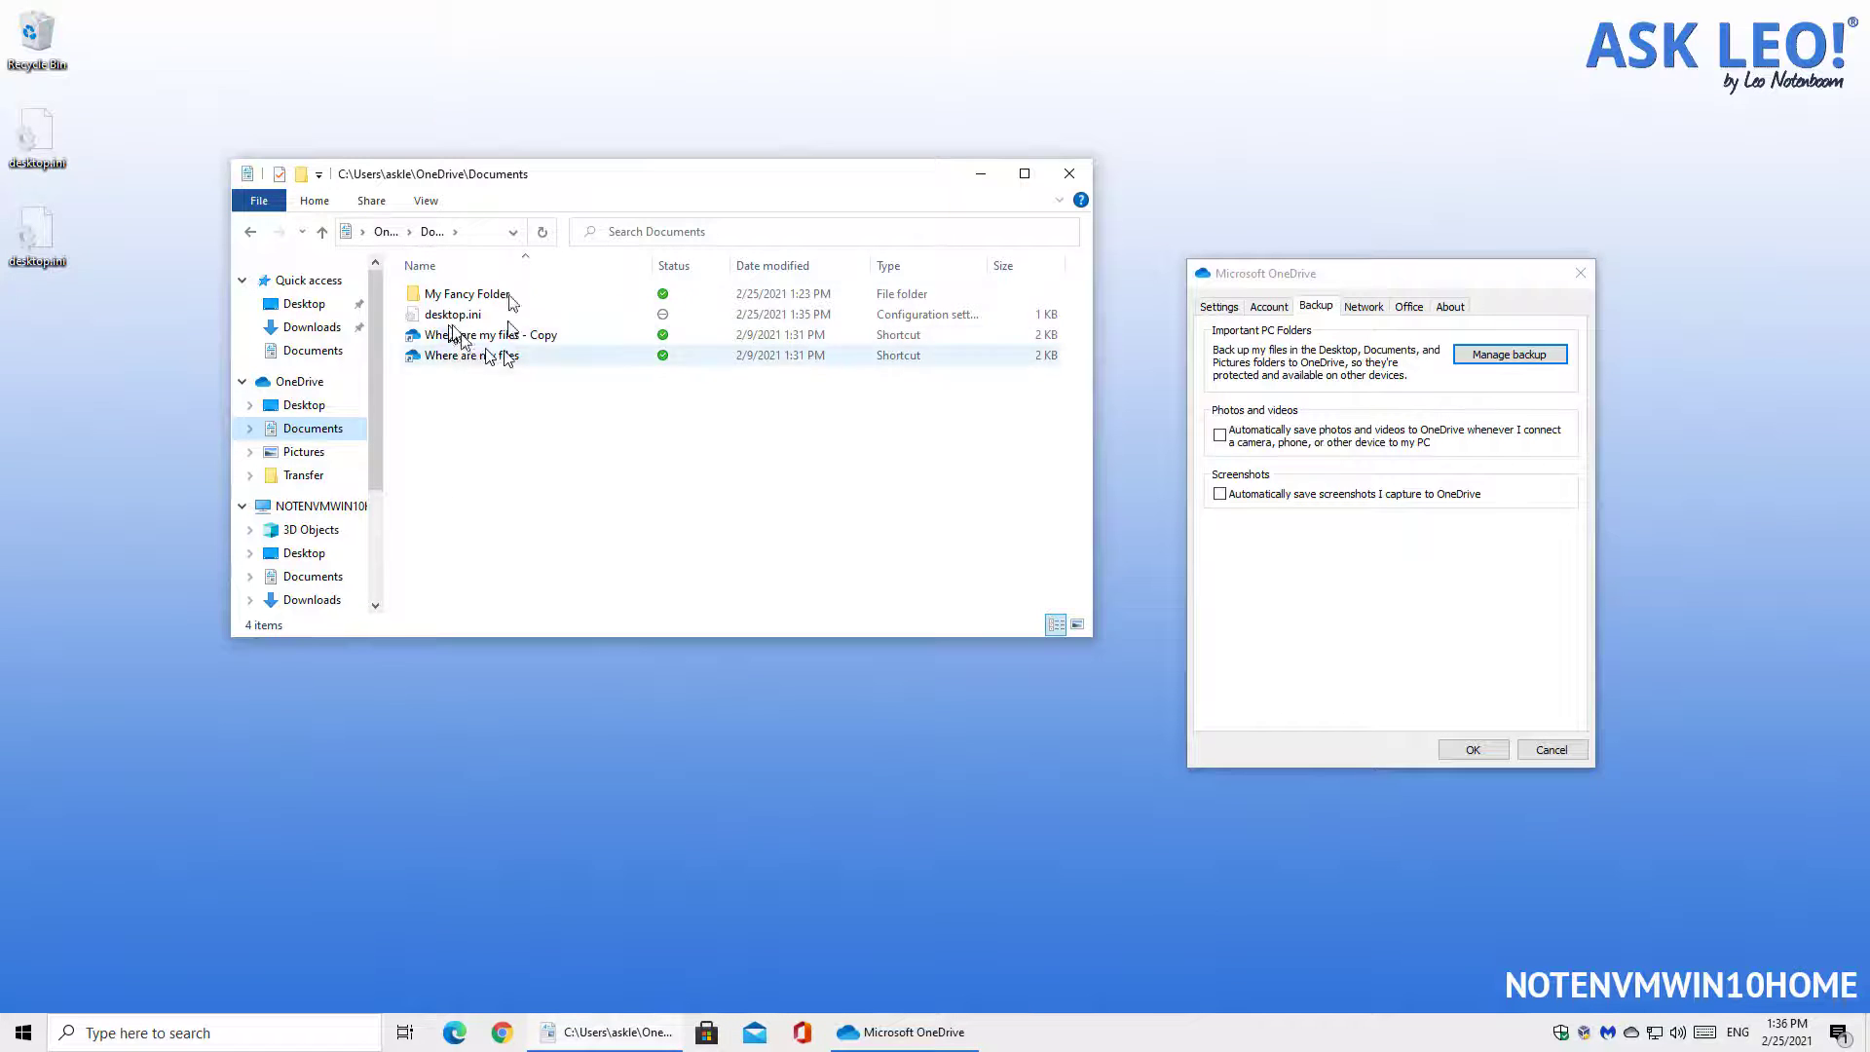
- Reveal the Documents folder's full path, move its window up, and open a second Explorer window
click(492, 235)
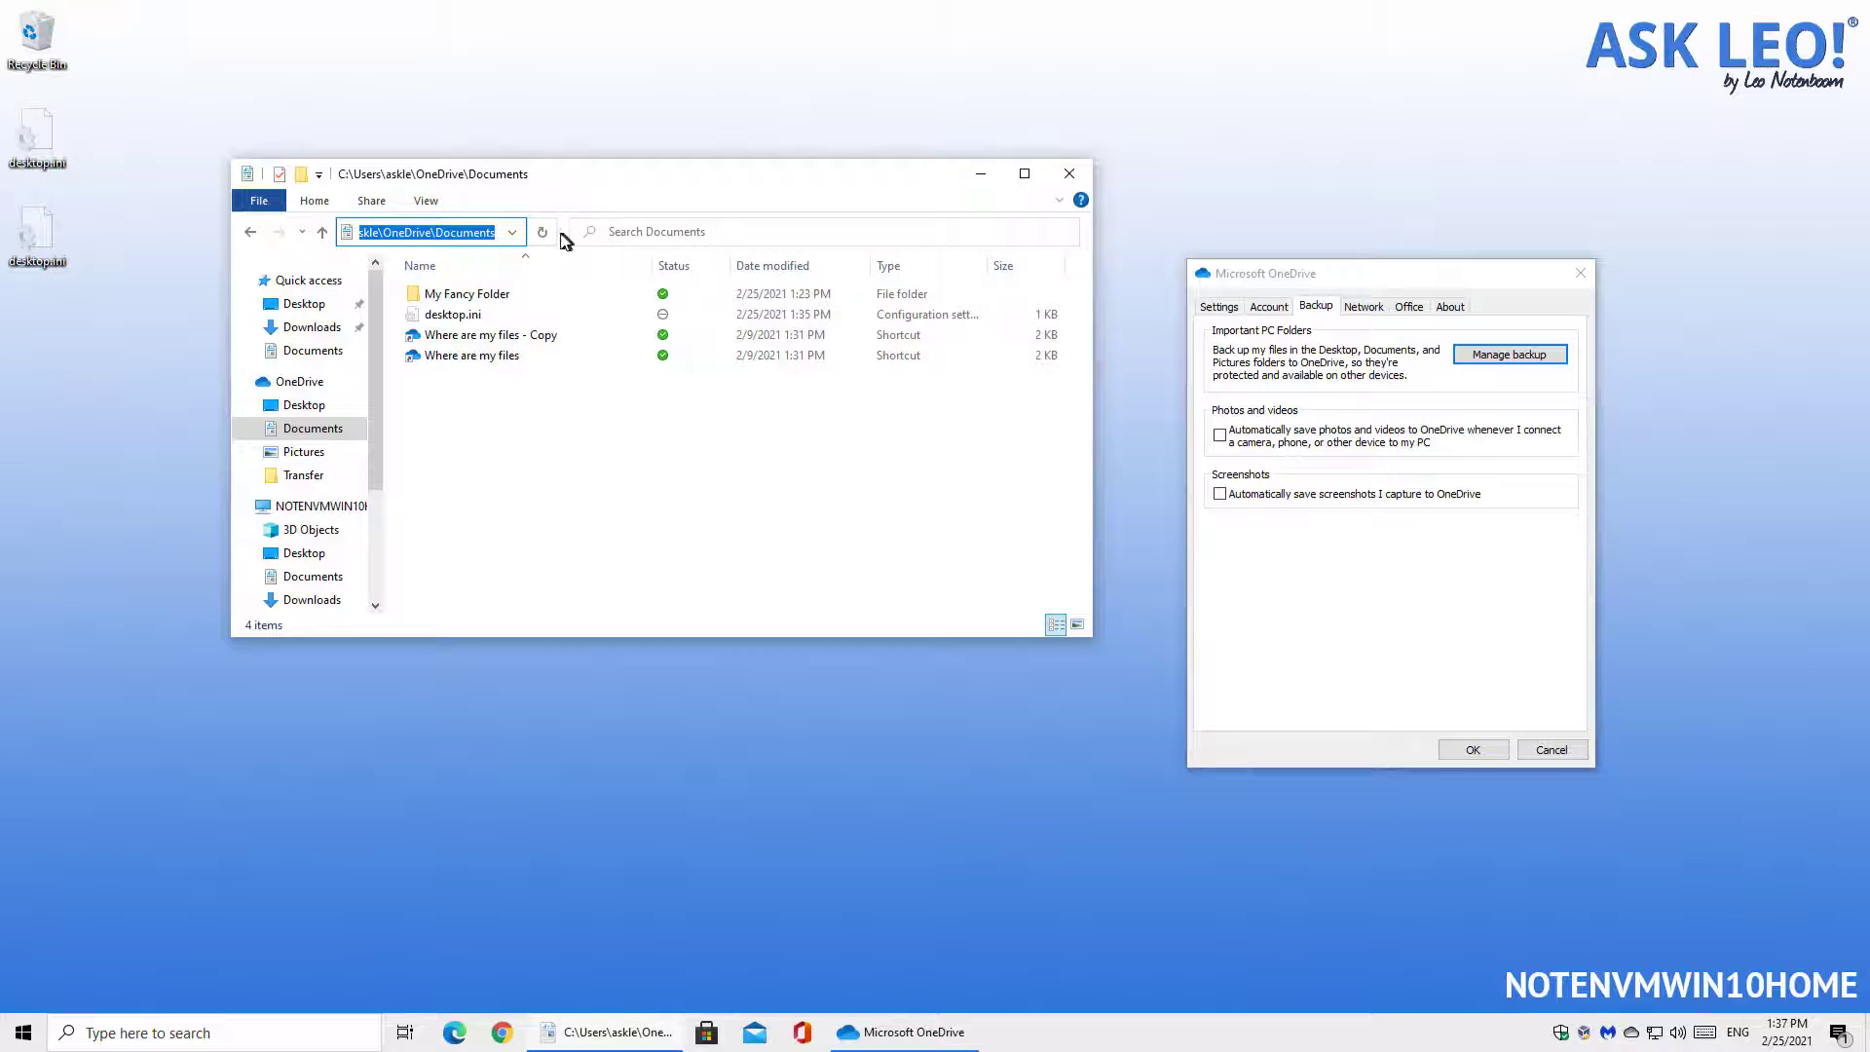
drag(568, 240, 770, 233)
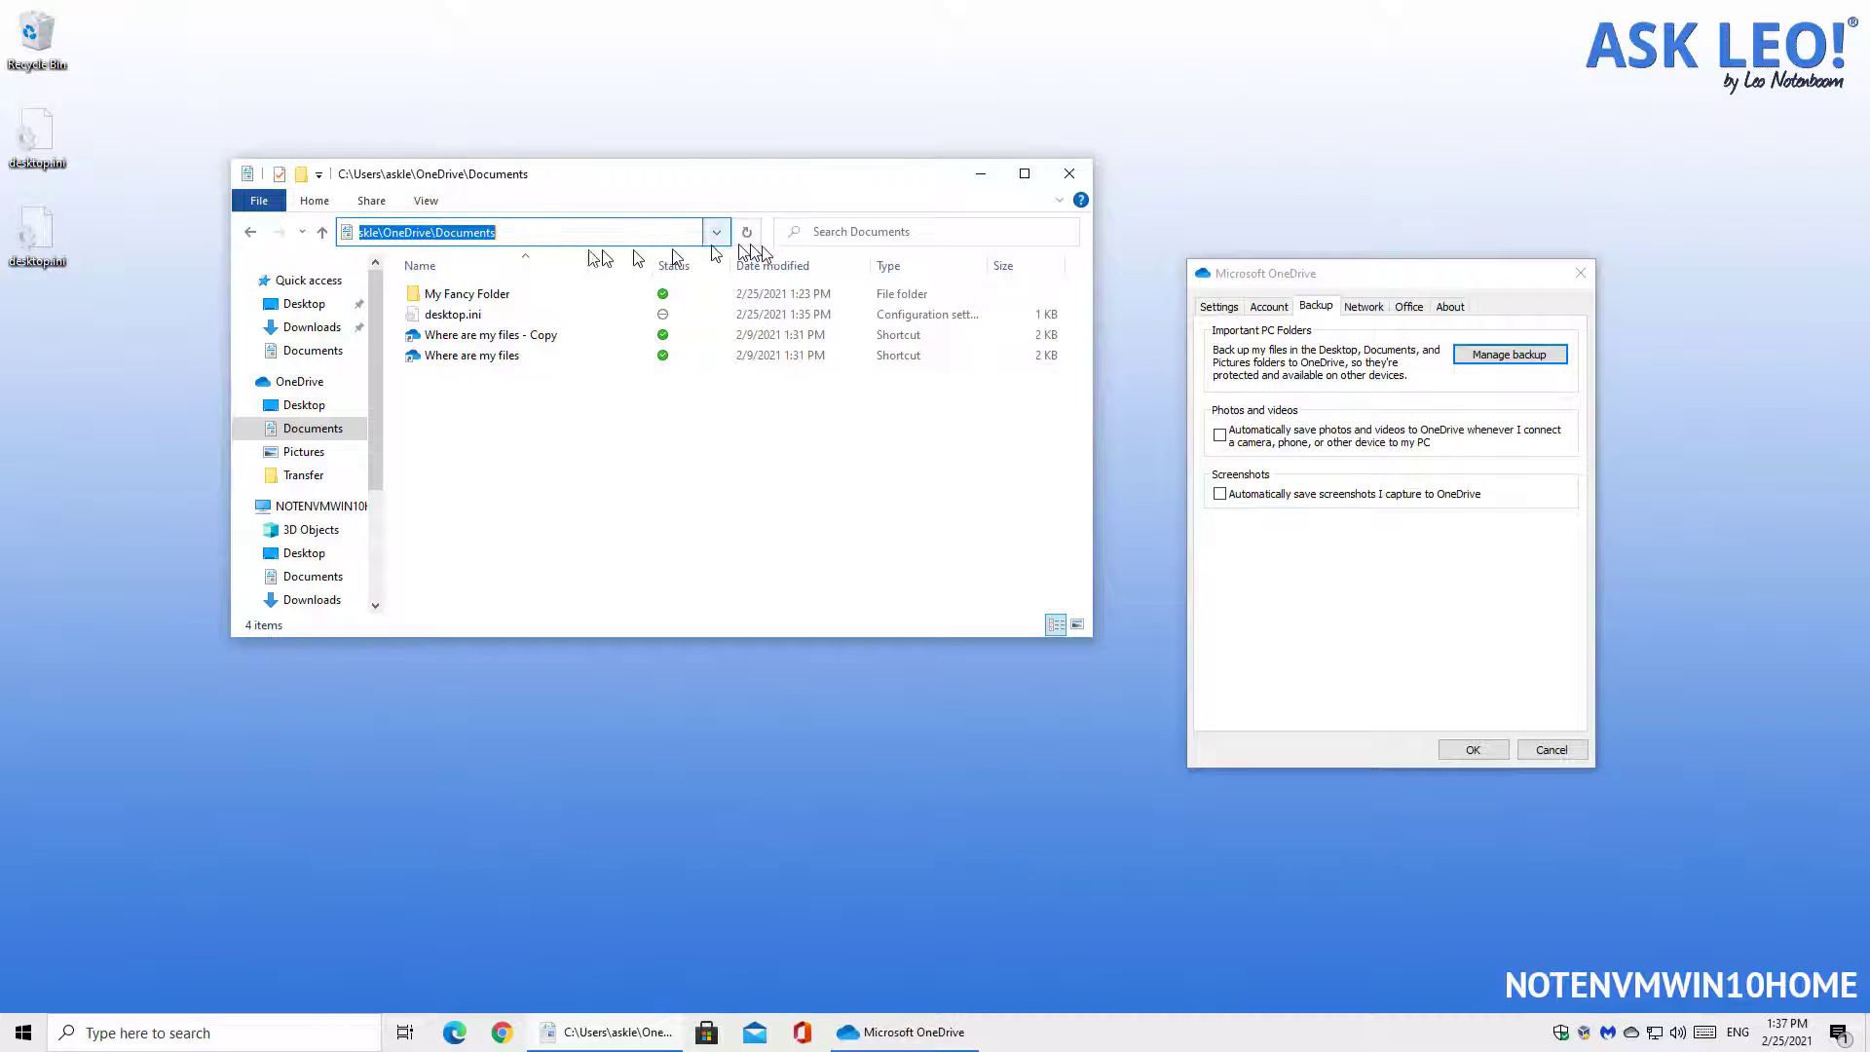
click(626, 232)
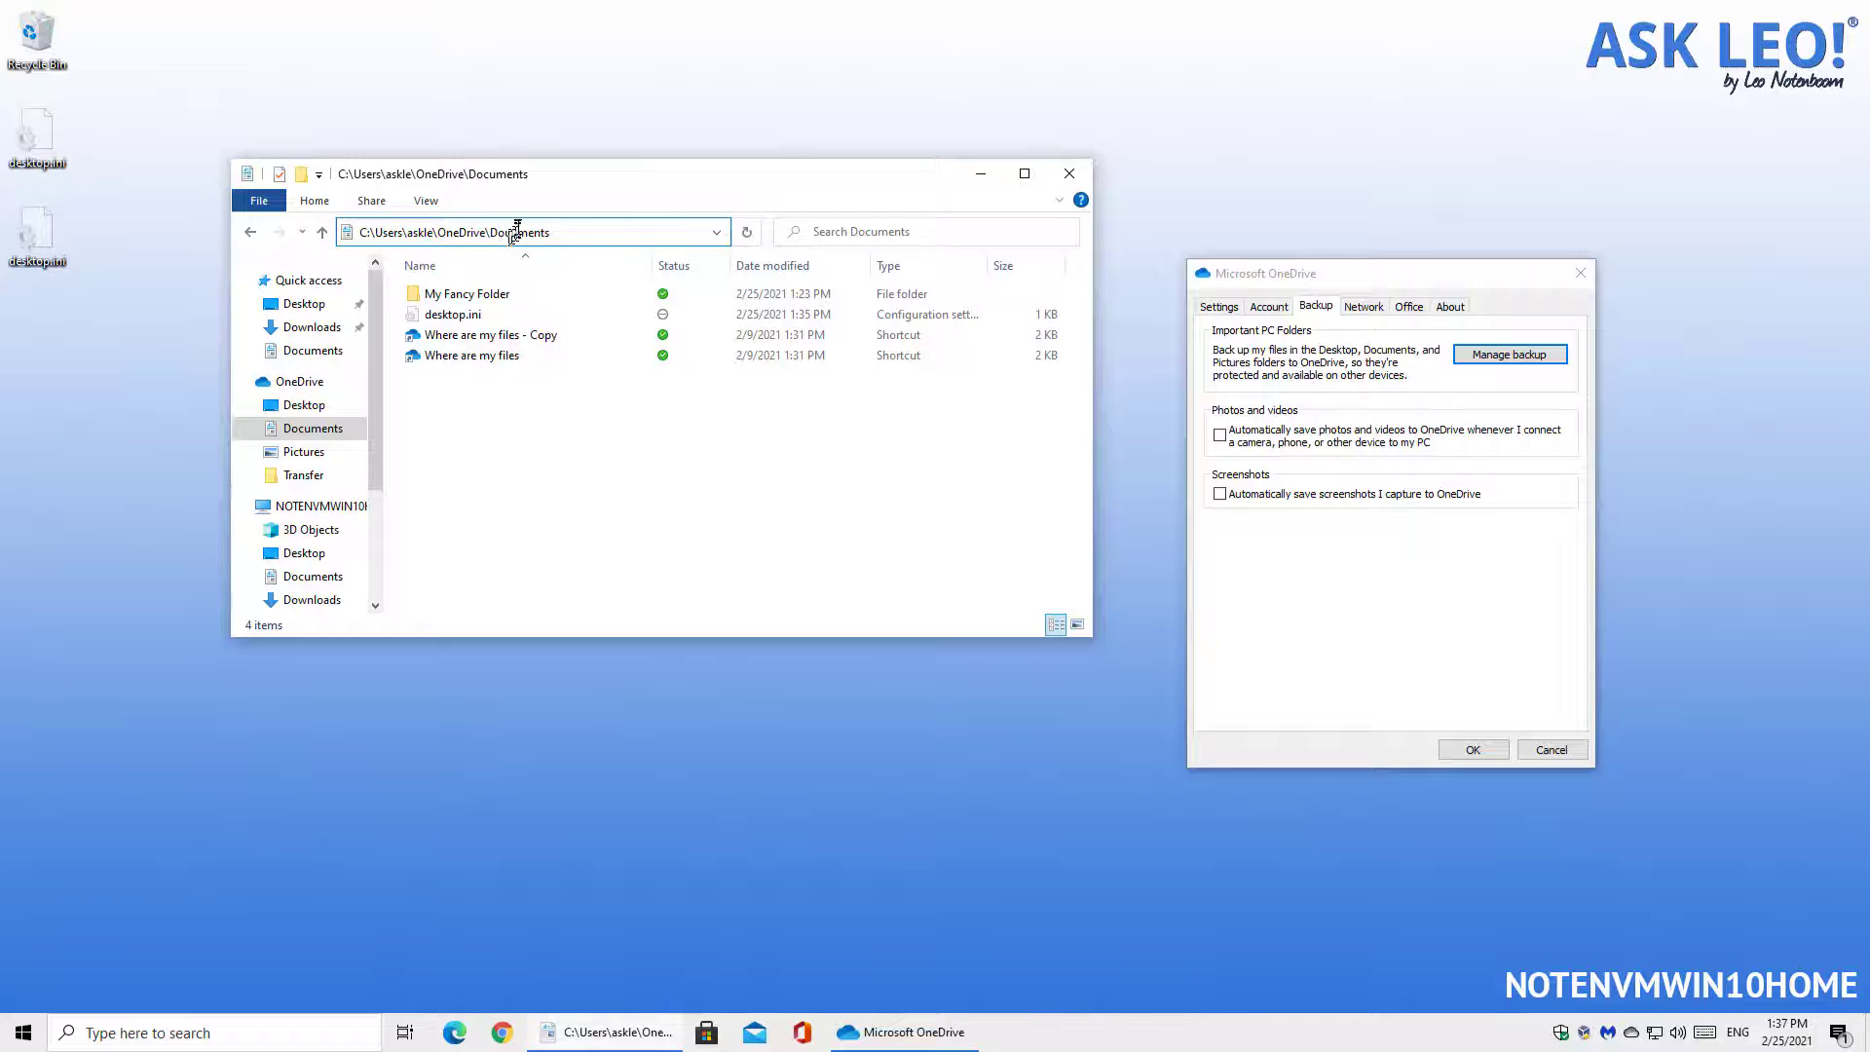
drag(622, 175, 598, 53)
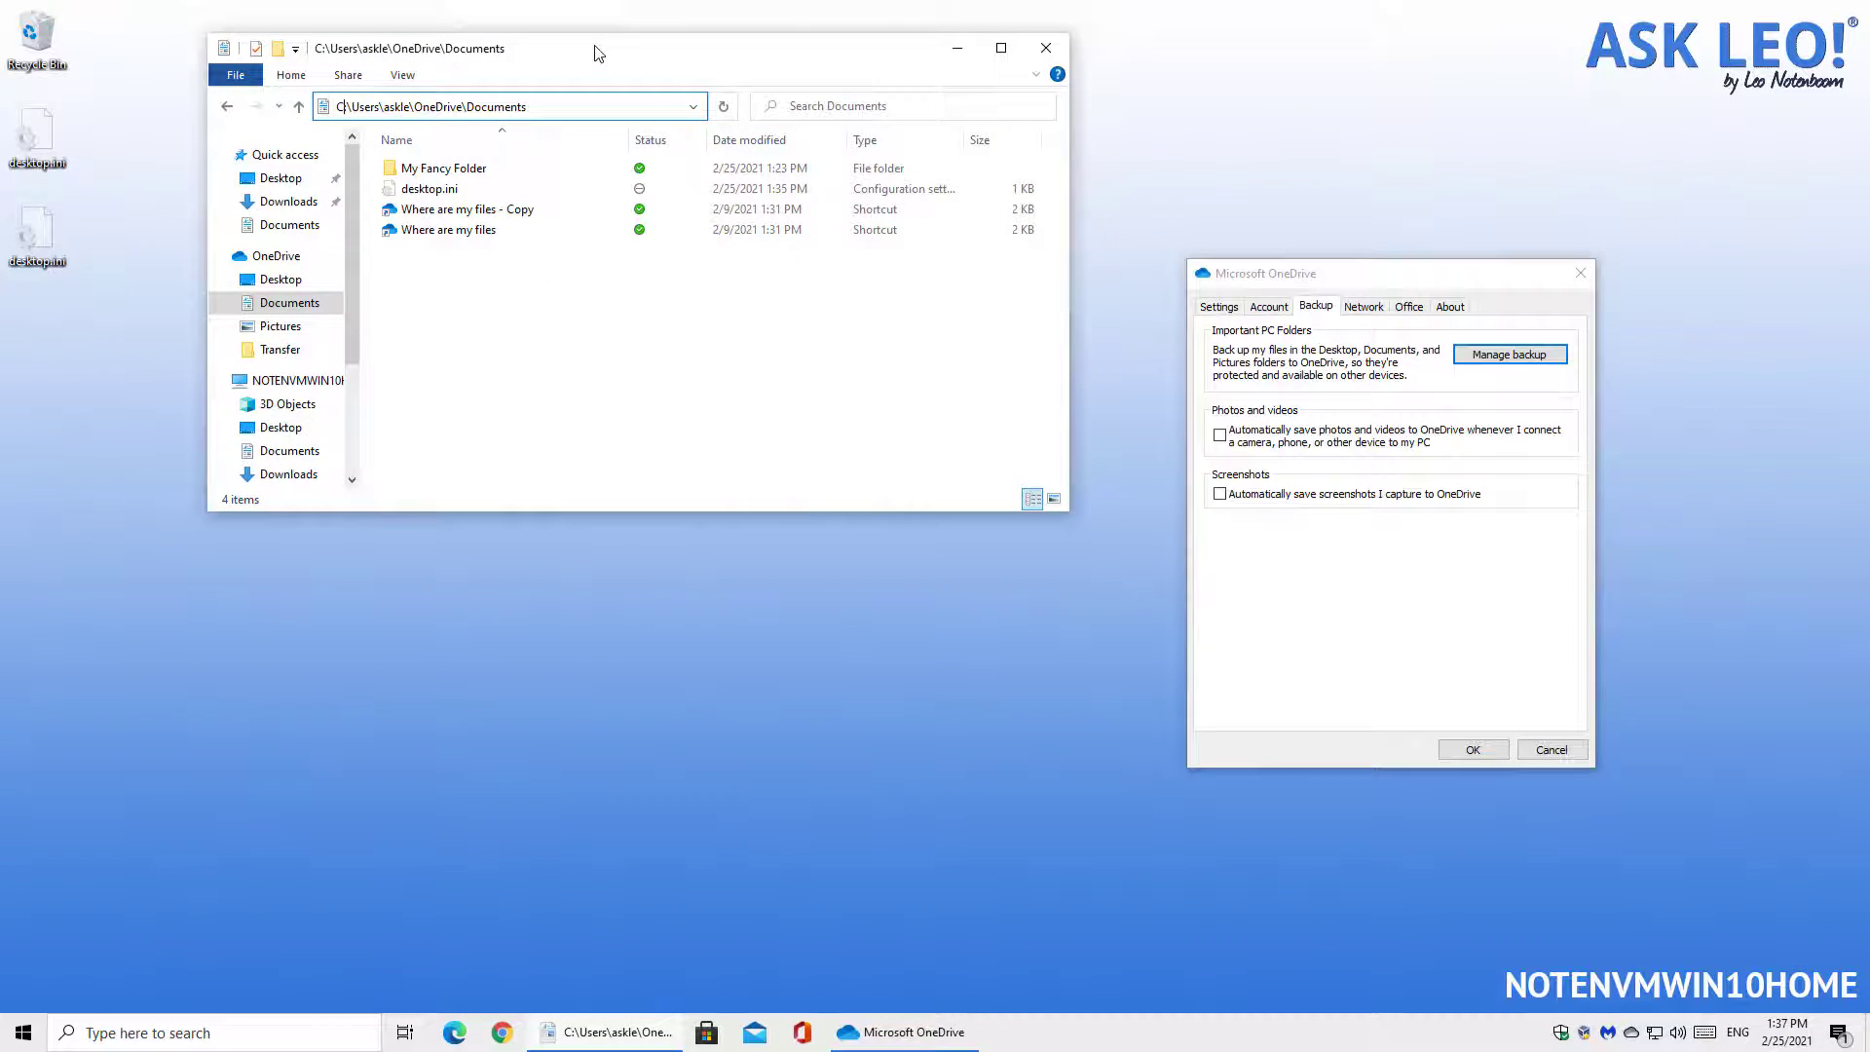
text(n)
click(605, 697)
key(super+e)
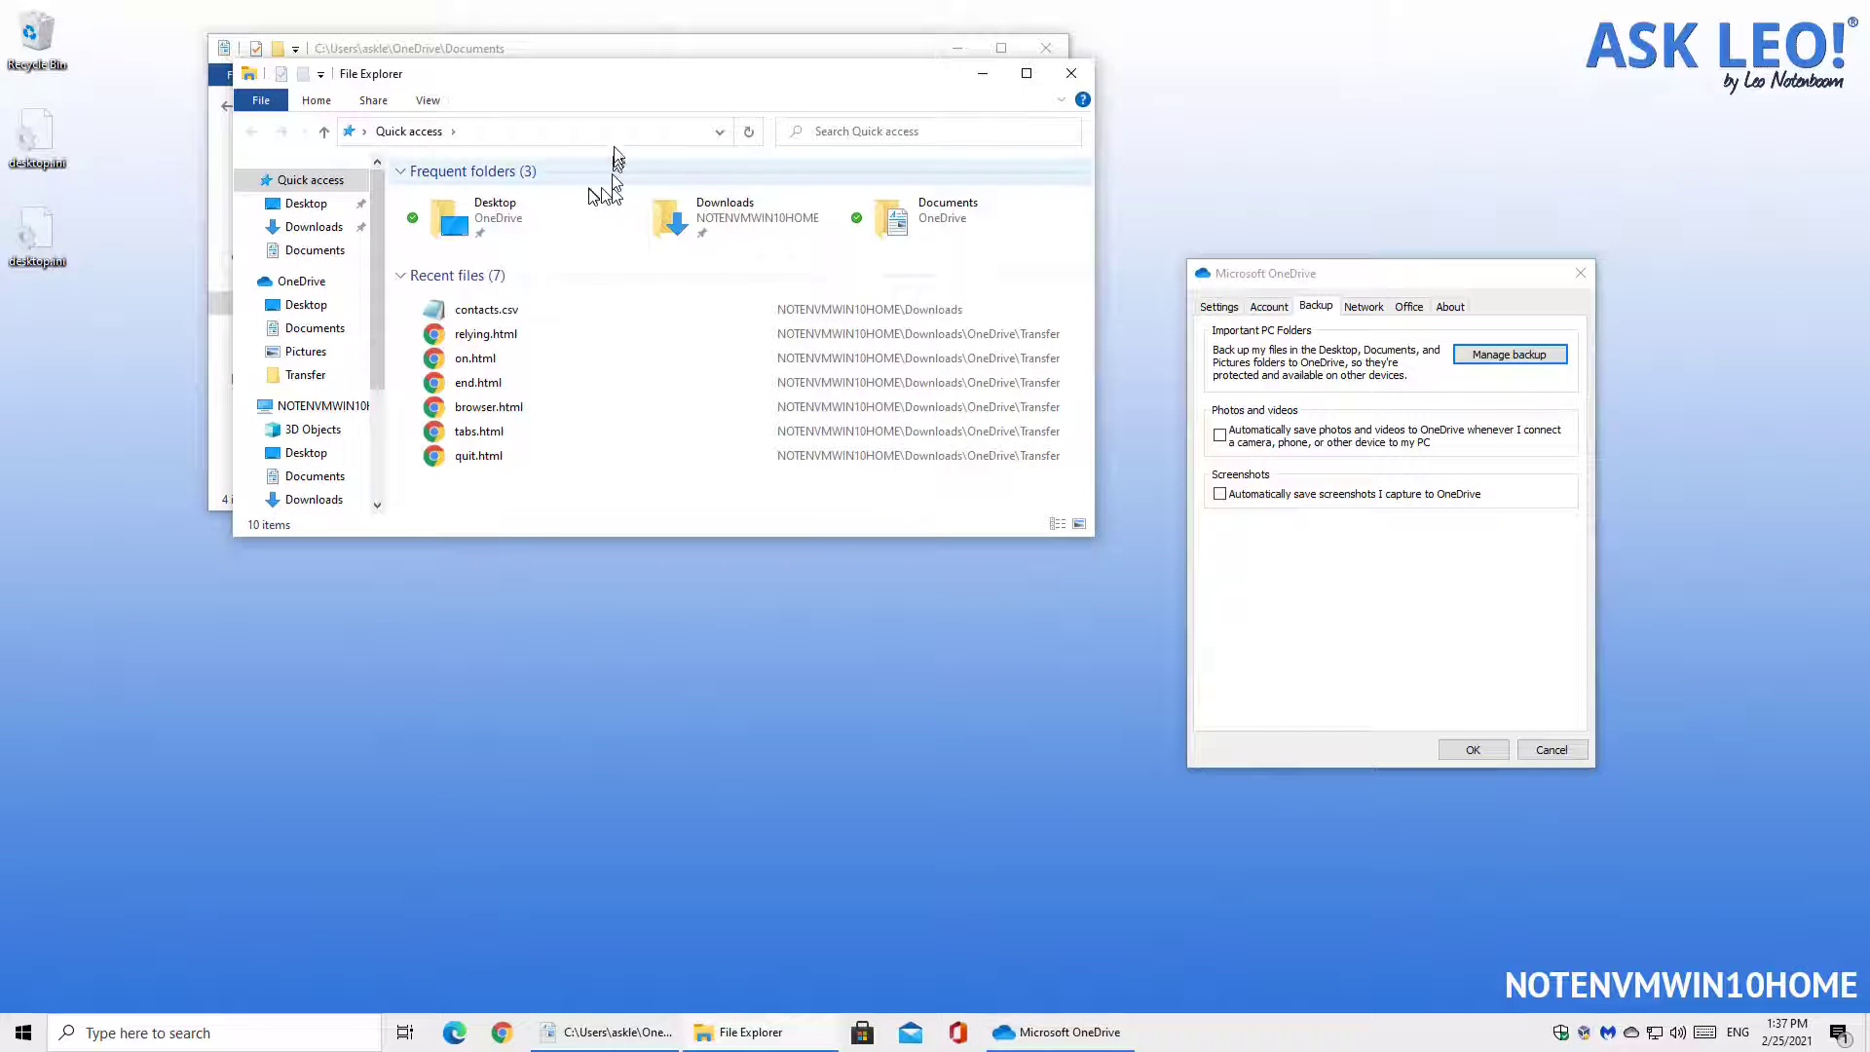
- Move the new window to the lower half and navigate it via c:\Users\ to the user's local Documents folder
drag(616, 75, 589, 534)
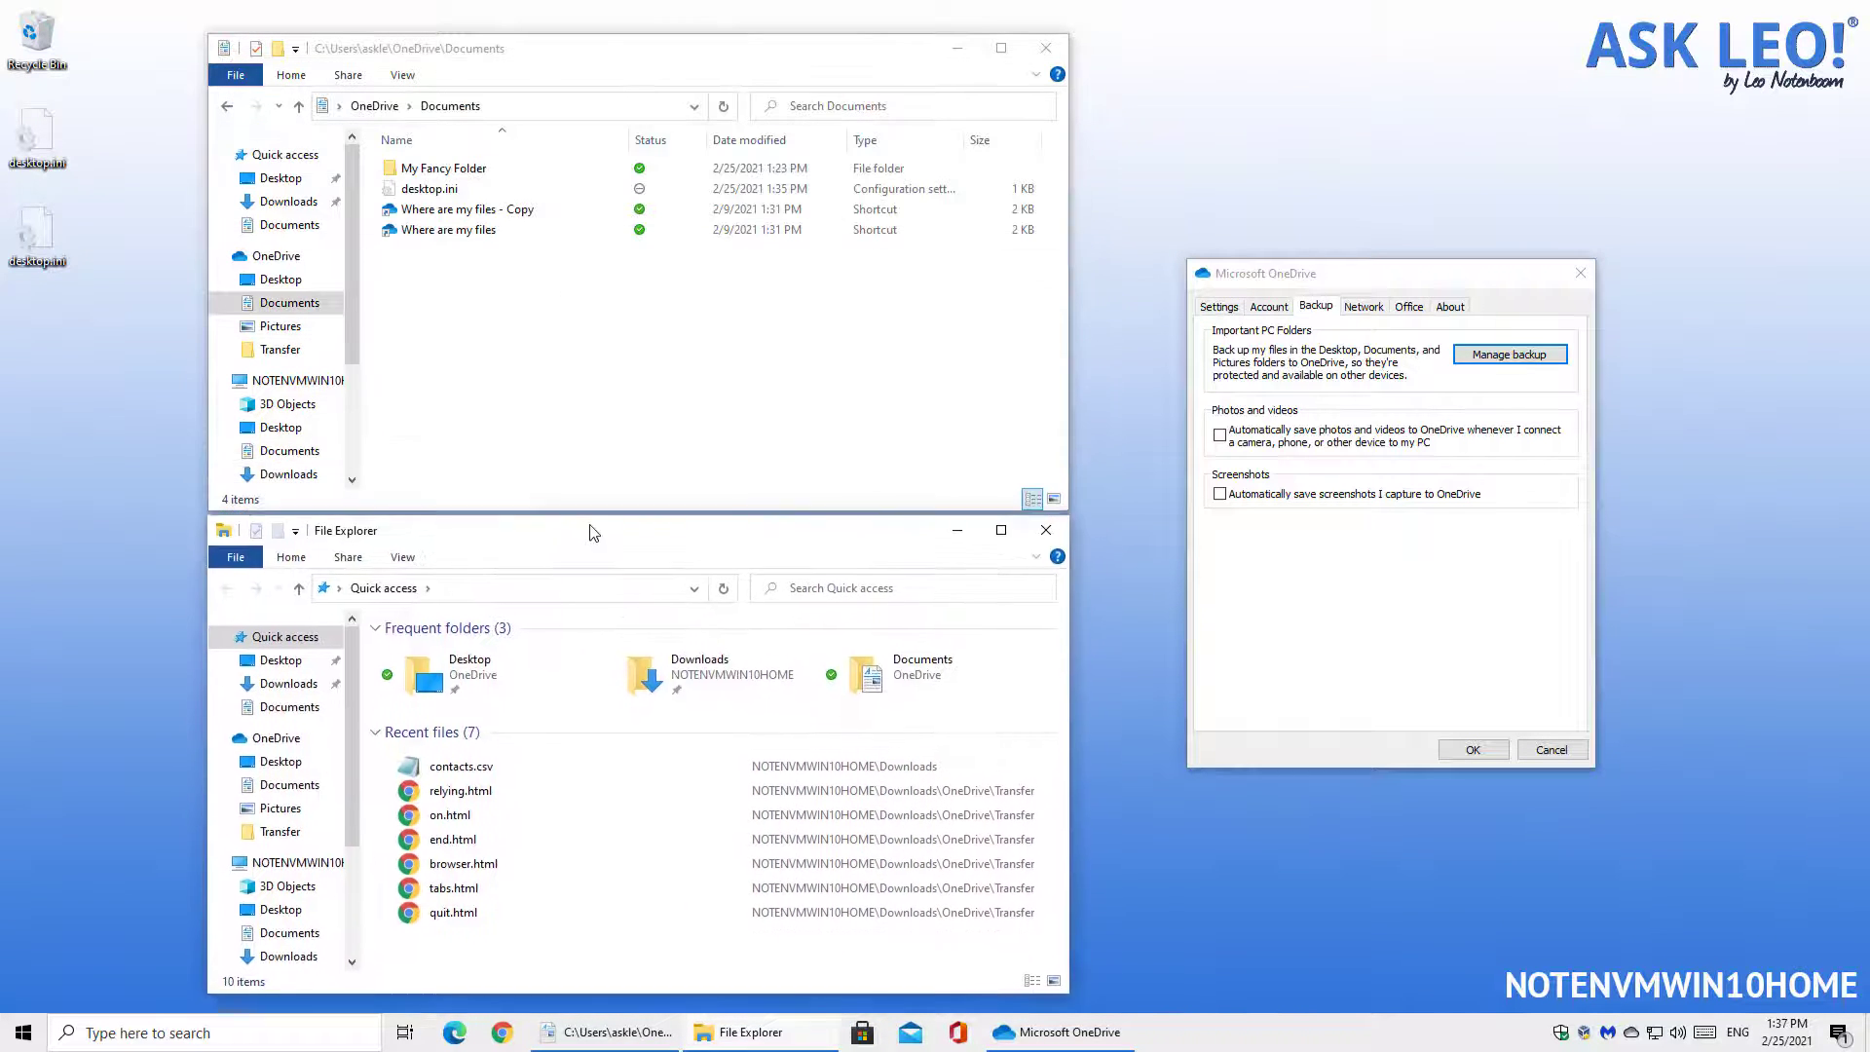
click(501, 587)
text(c:\)
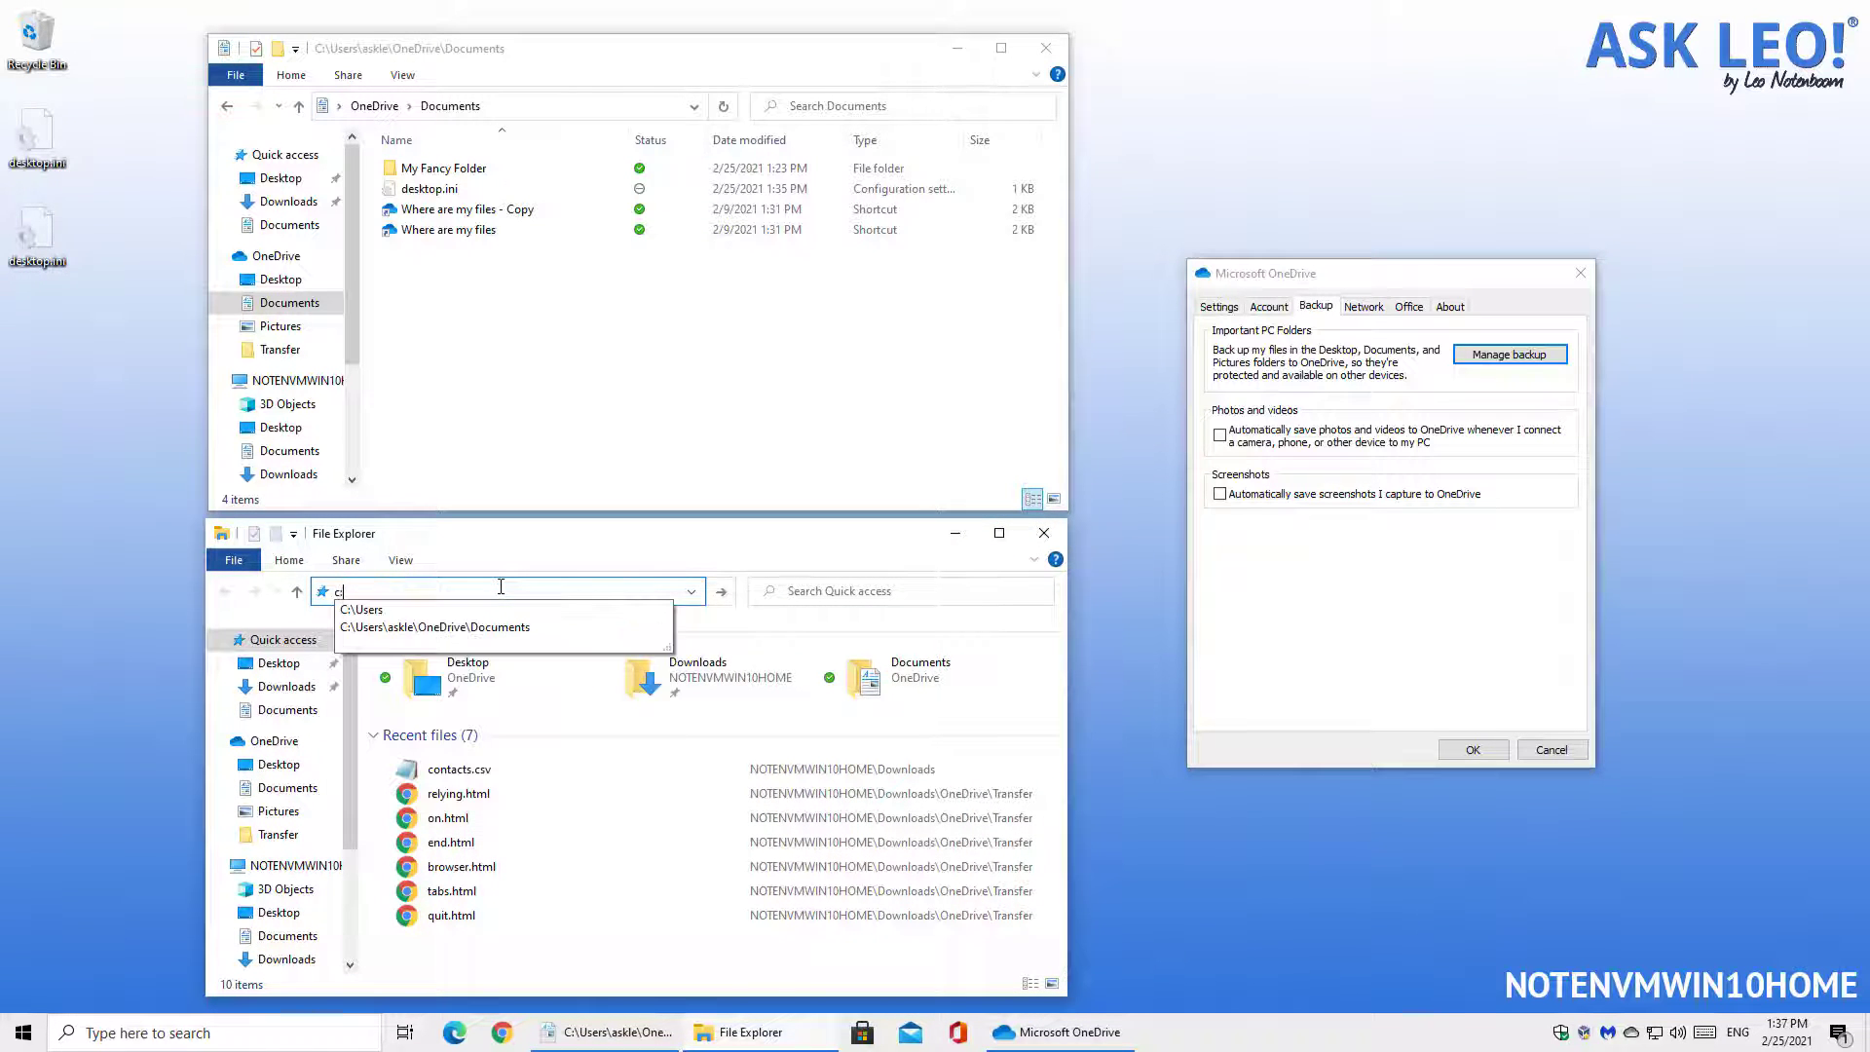
text(Users)
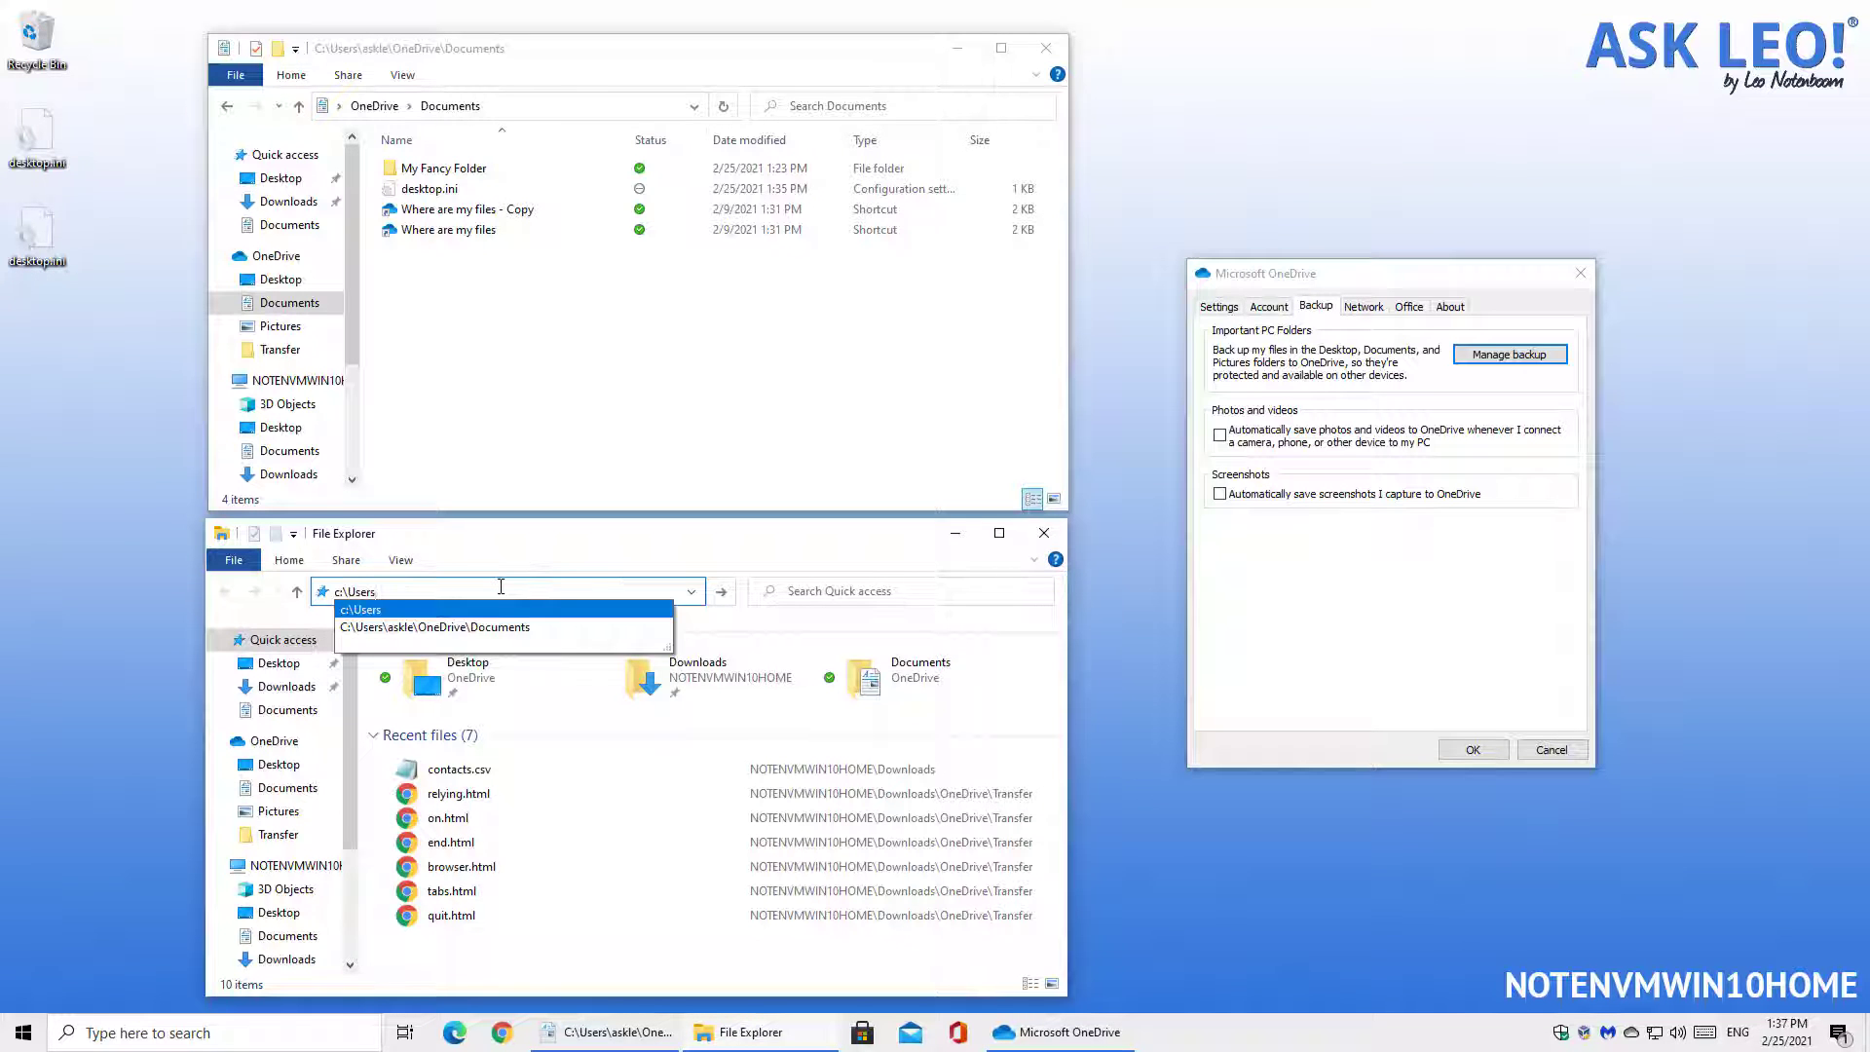
text(\)
key(Down)
key(Down)
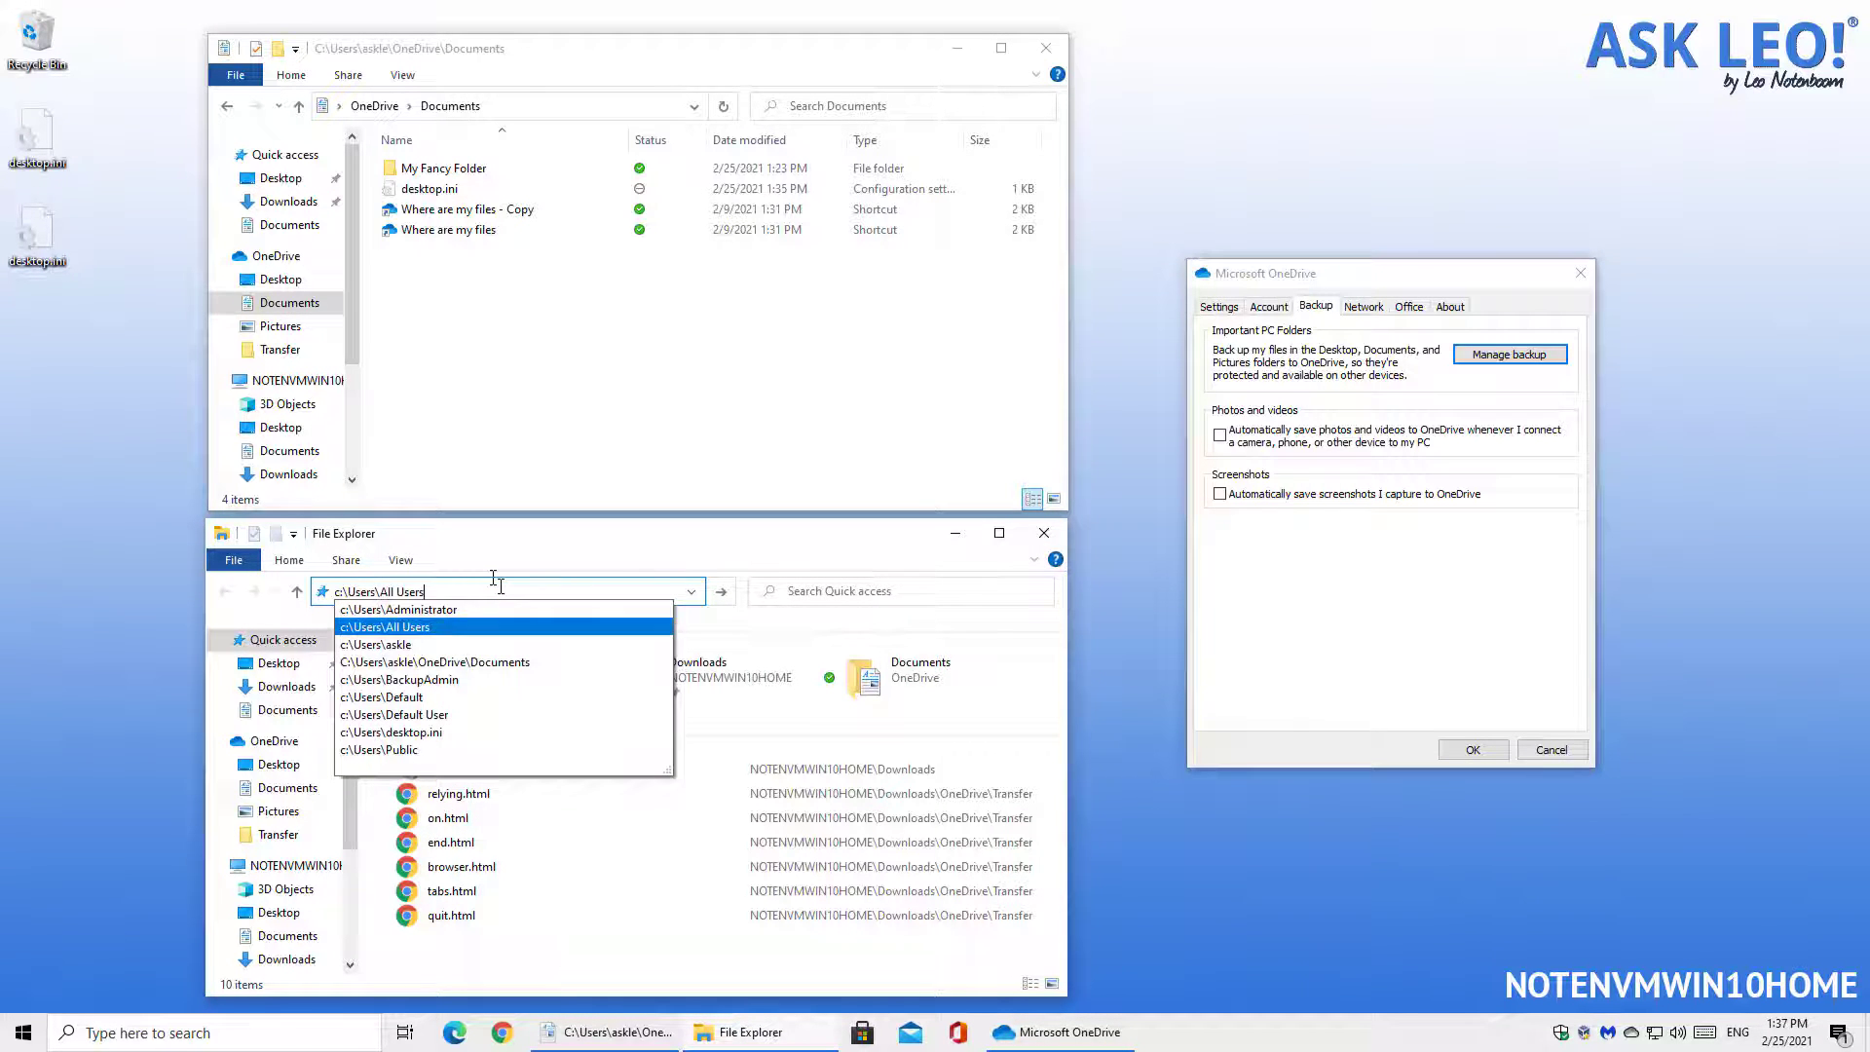
key(Down)
text(\)
key(Down)
key(Down)
key(Down)
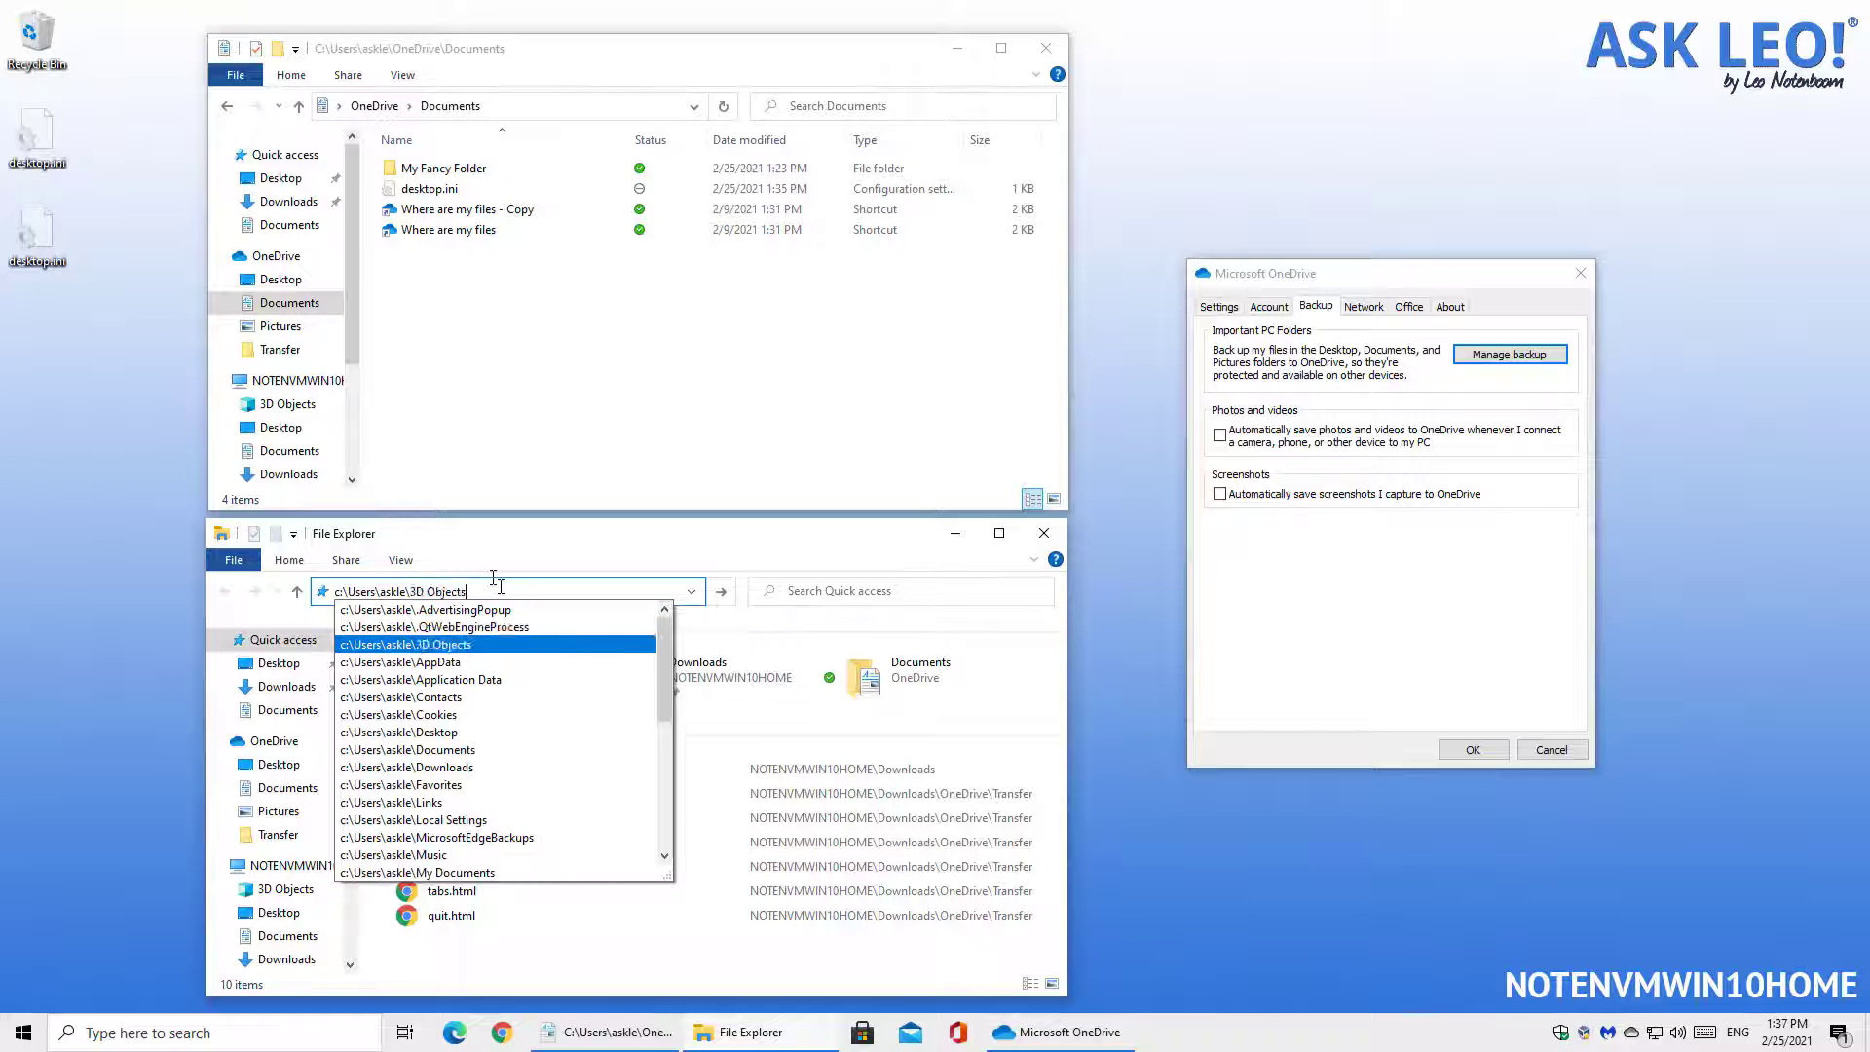
key(Down)
key(Down)
key(Down)
key(Down)
key(Down)
key(Down)
key(Return)
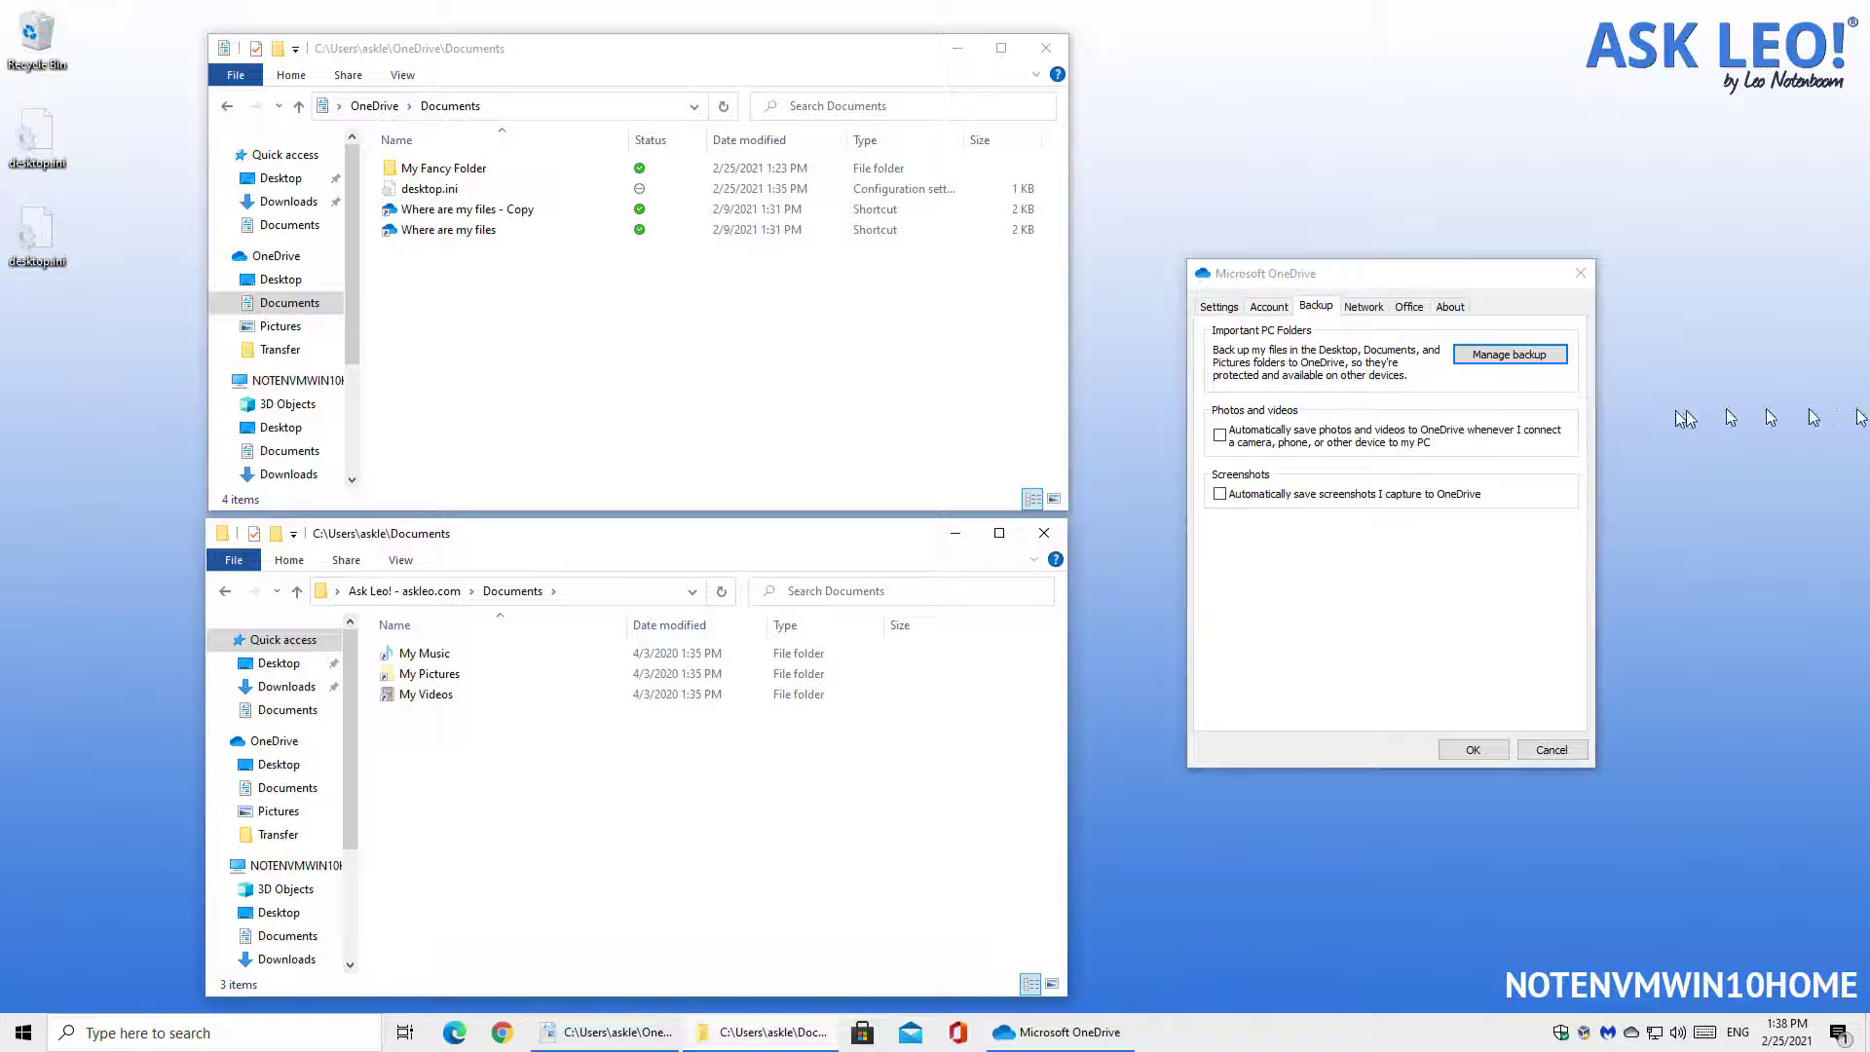
- Close both Documents windows and go to the OneDrive website by typing onedr in Edge
click(1045, 48)
click(1045, 533)
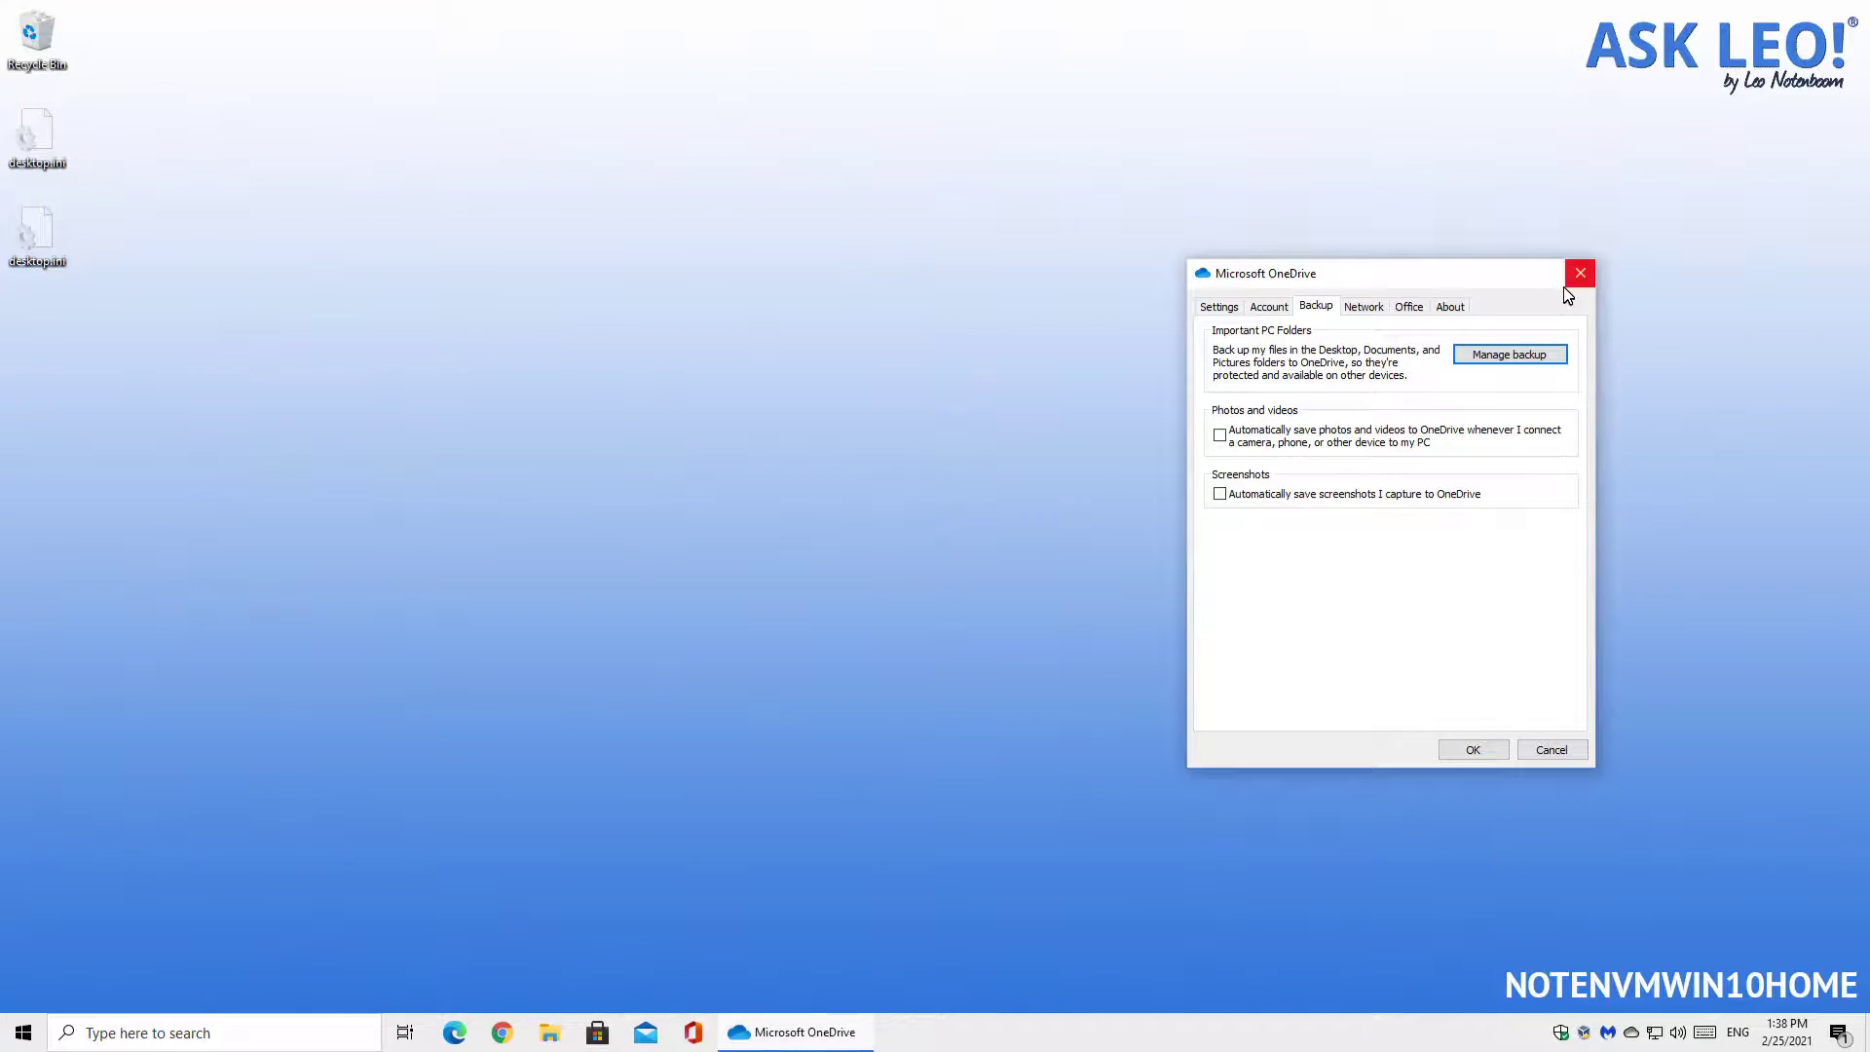
click(454, 1032)
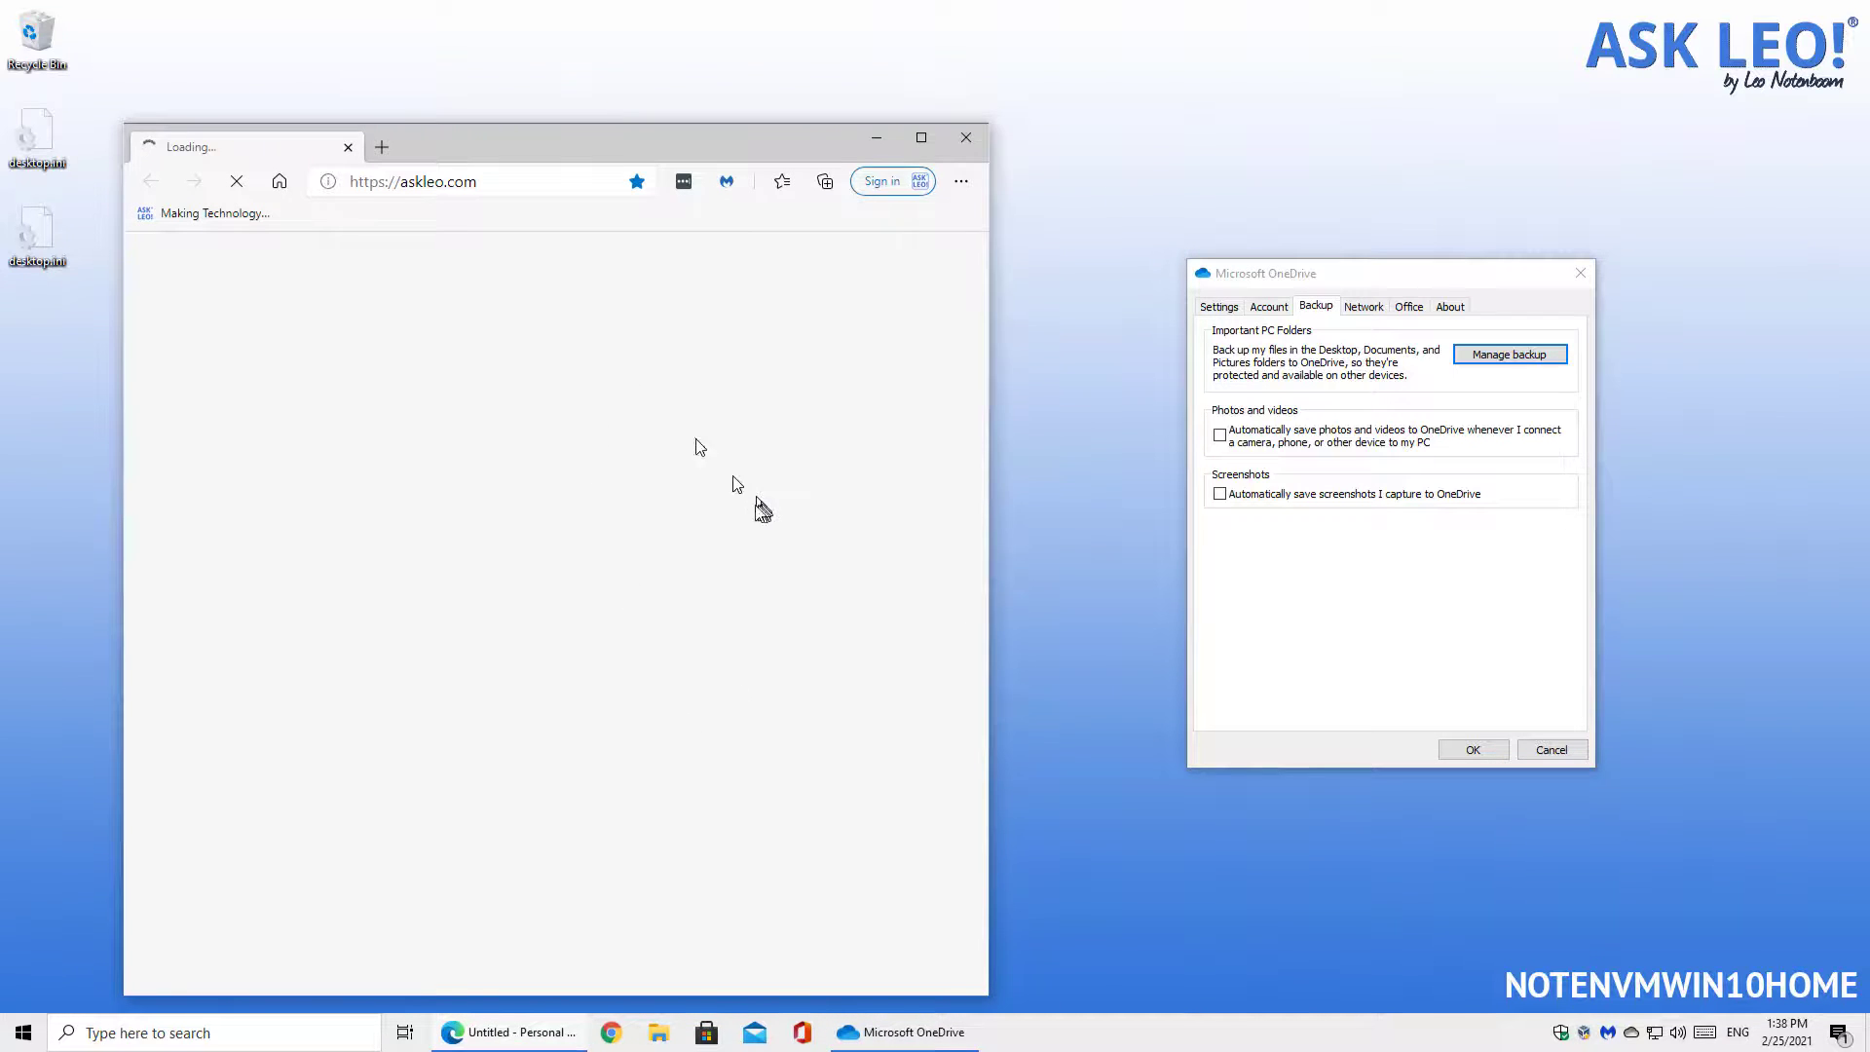
click(516, 181)
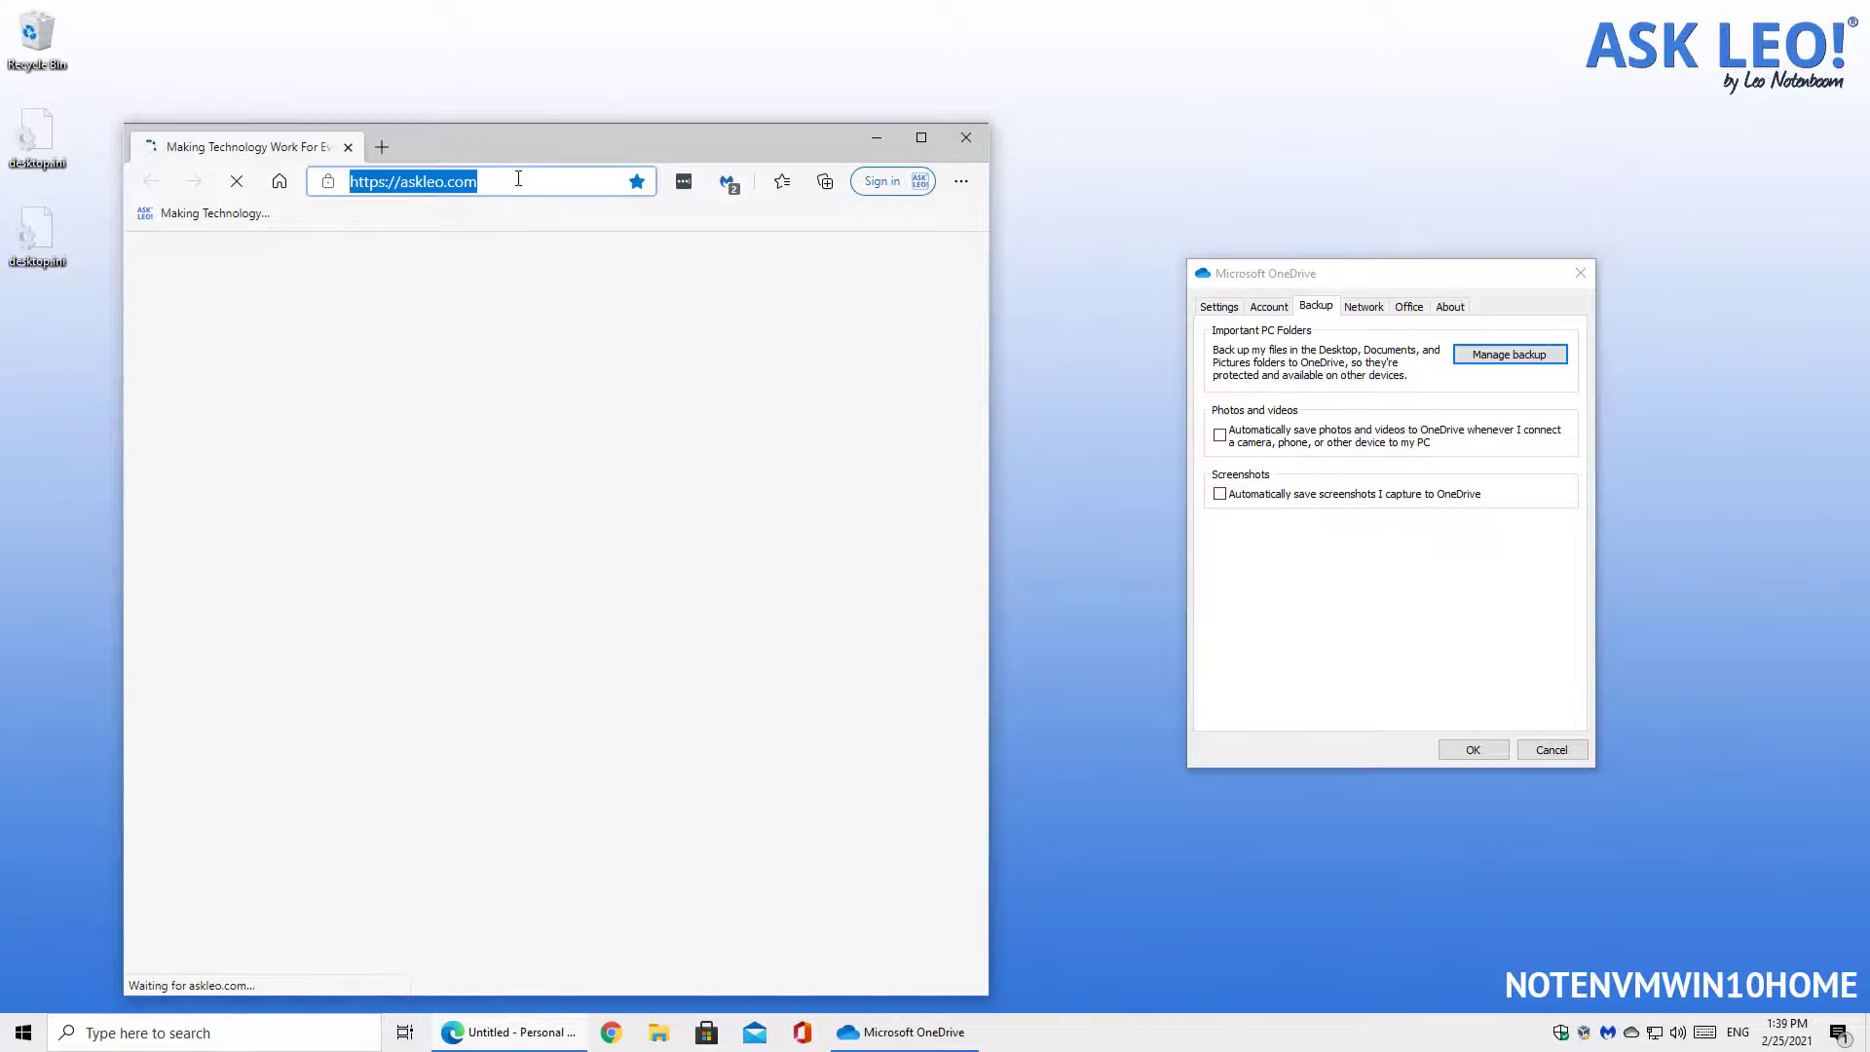
text(onedr)
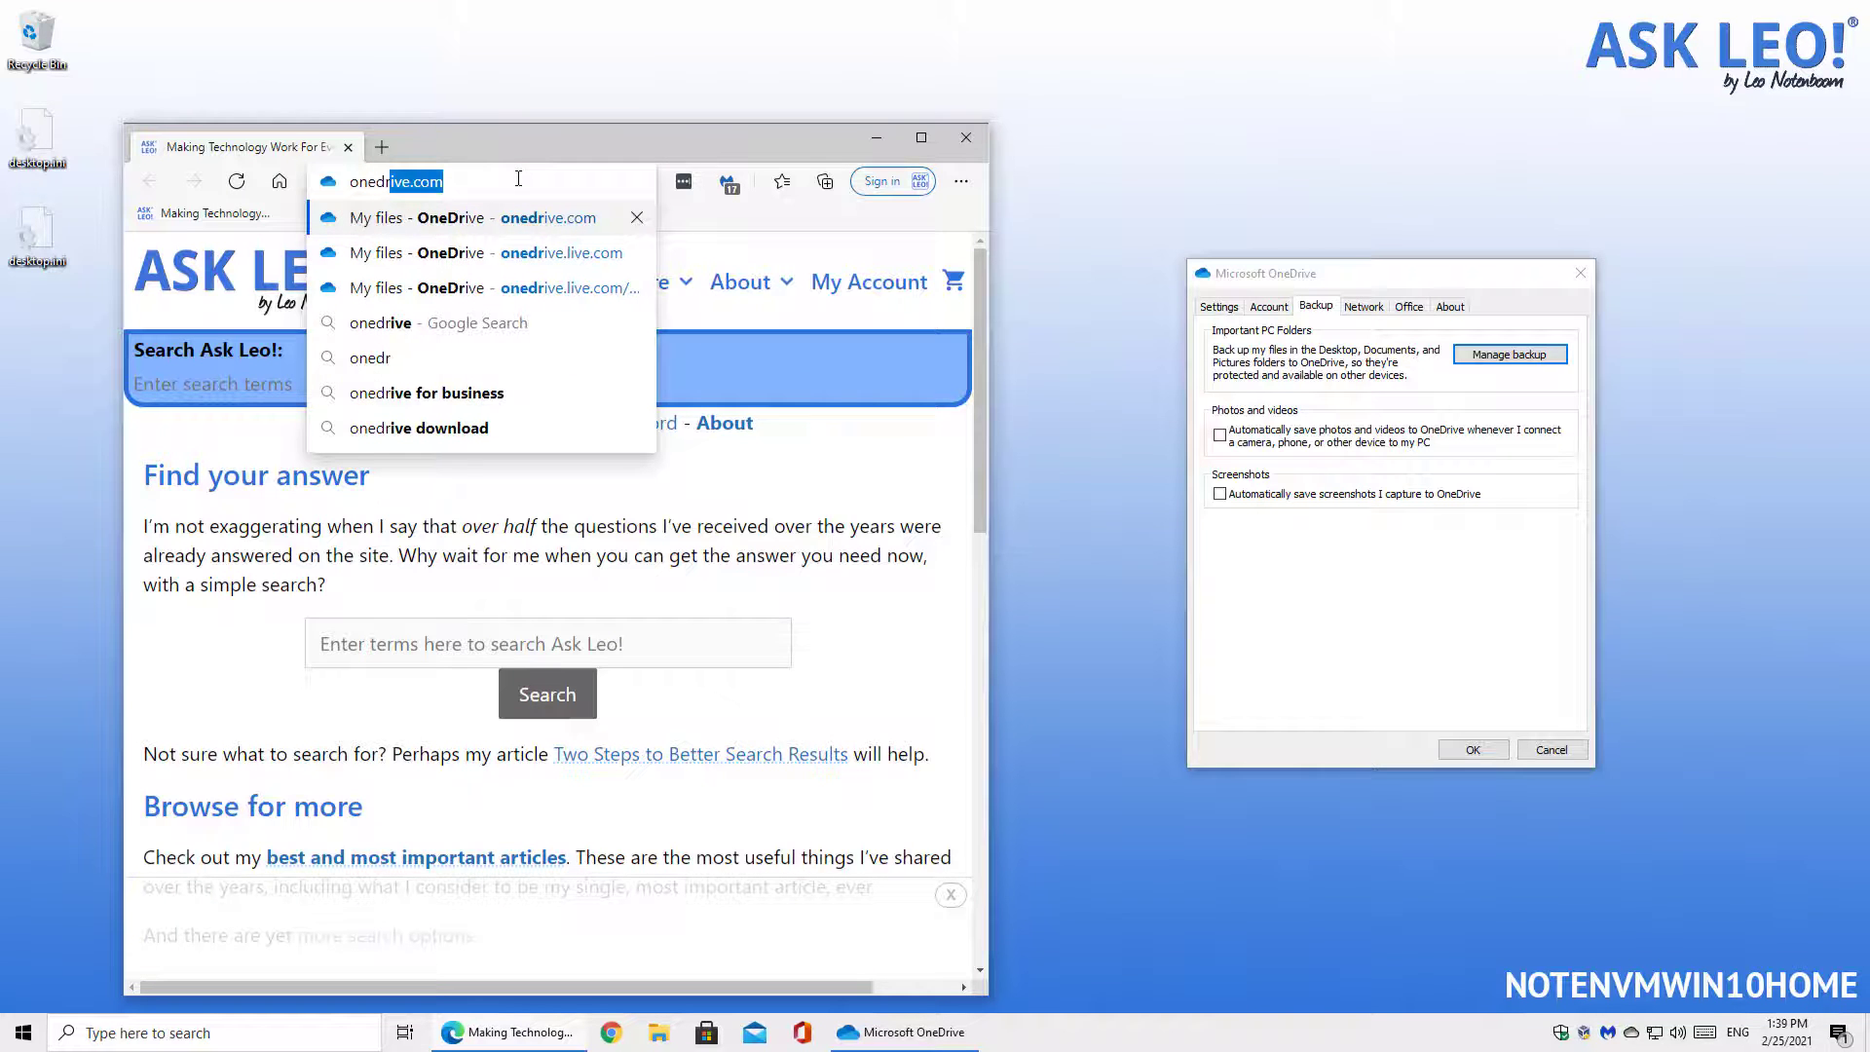
key(Return)
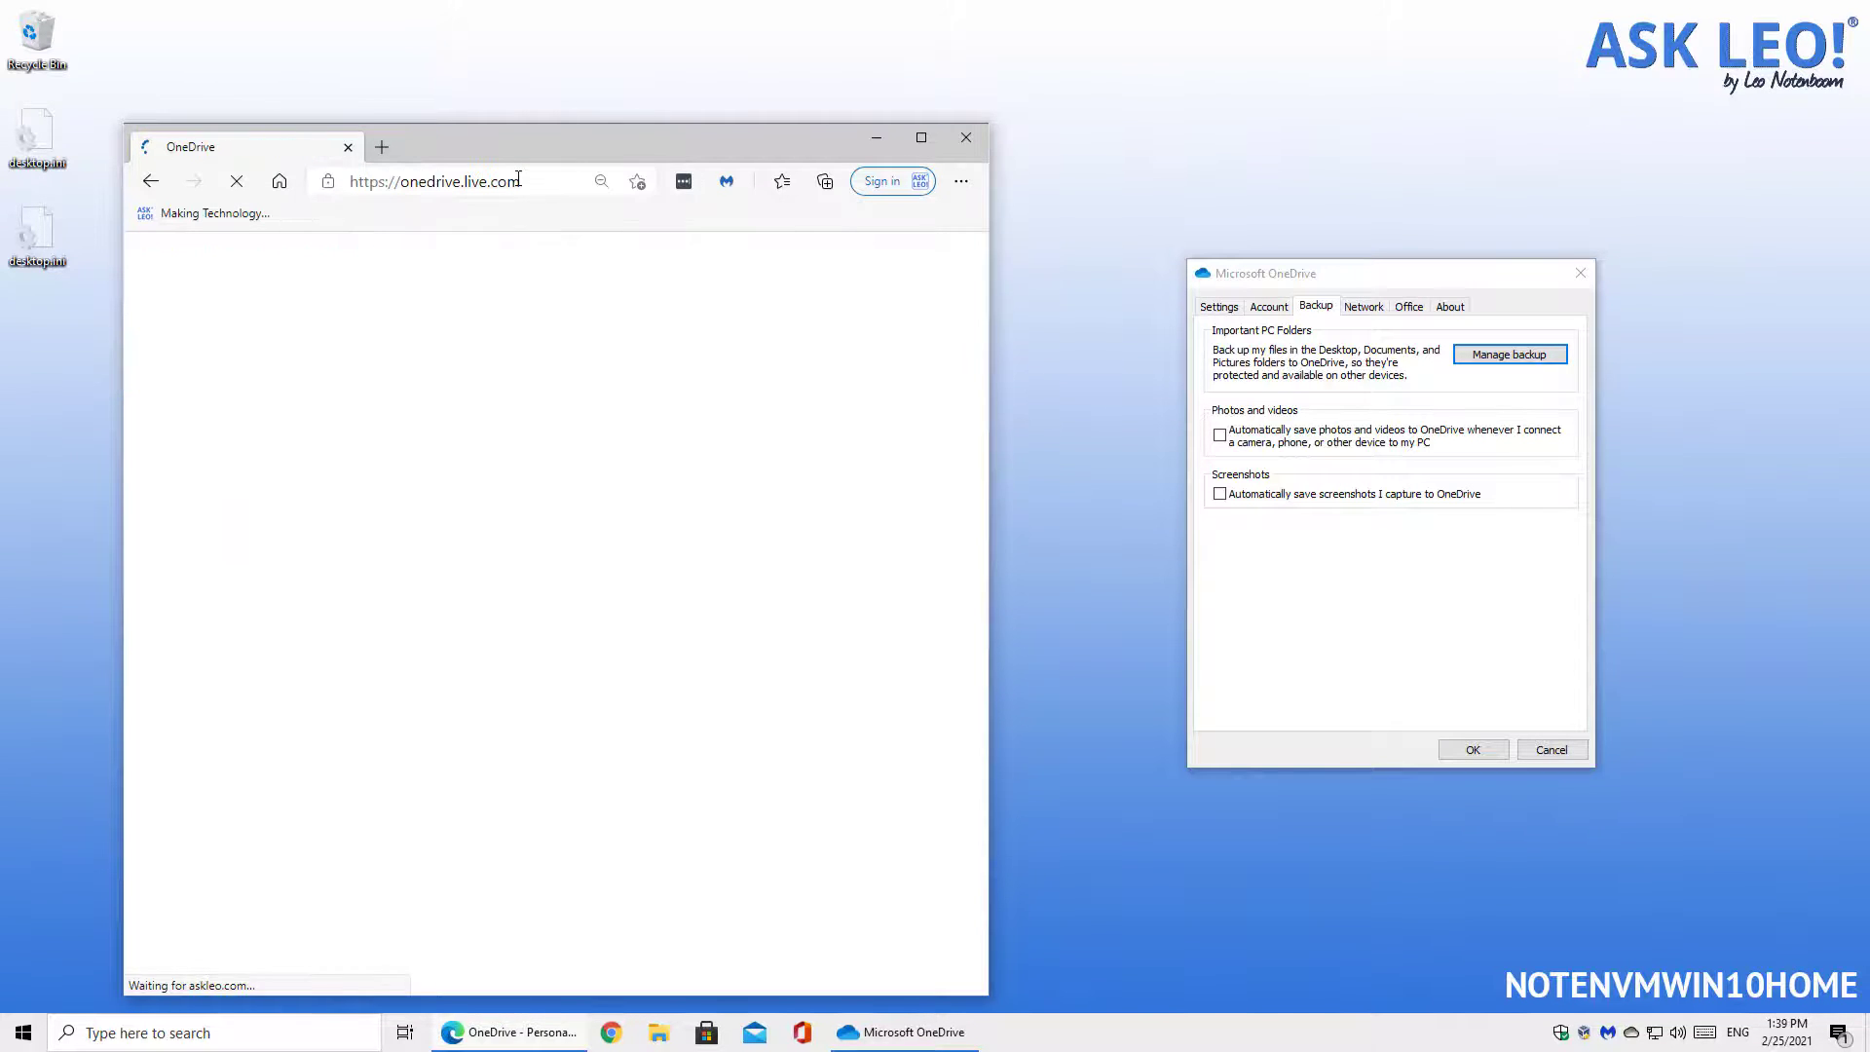
- Unlink this PC from the OneDrive account and move the Set up OneDrive window to the right
click(1270, 306)
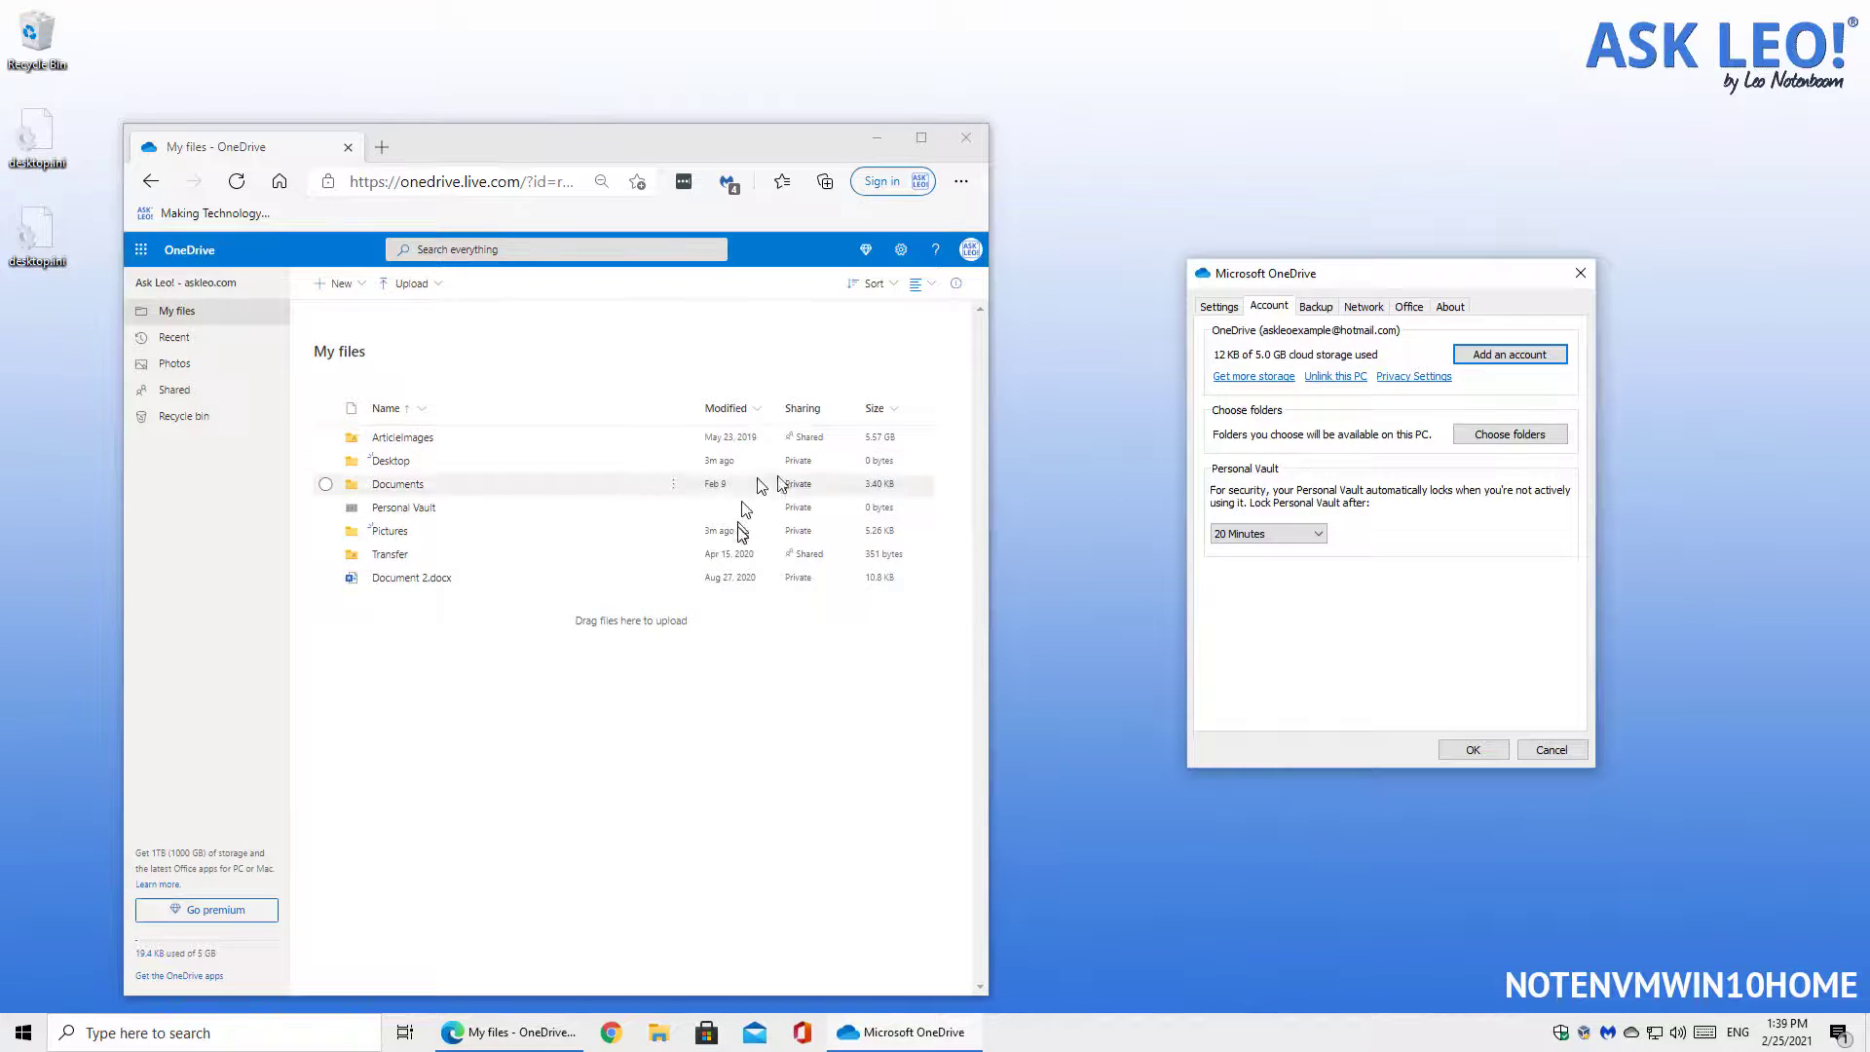
click(1342, 378)
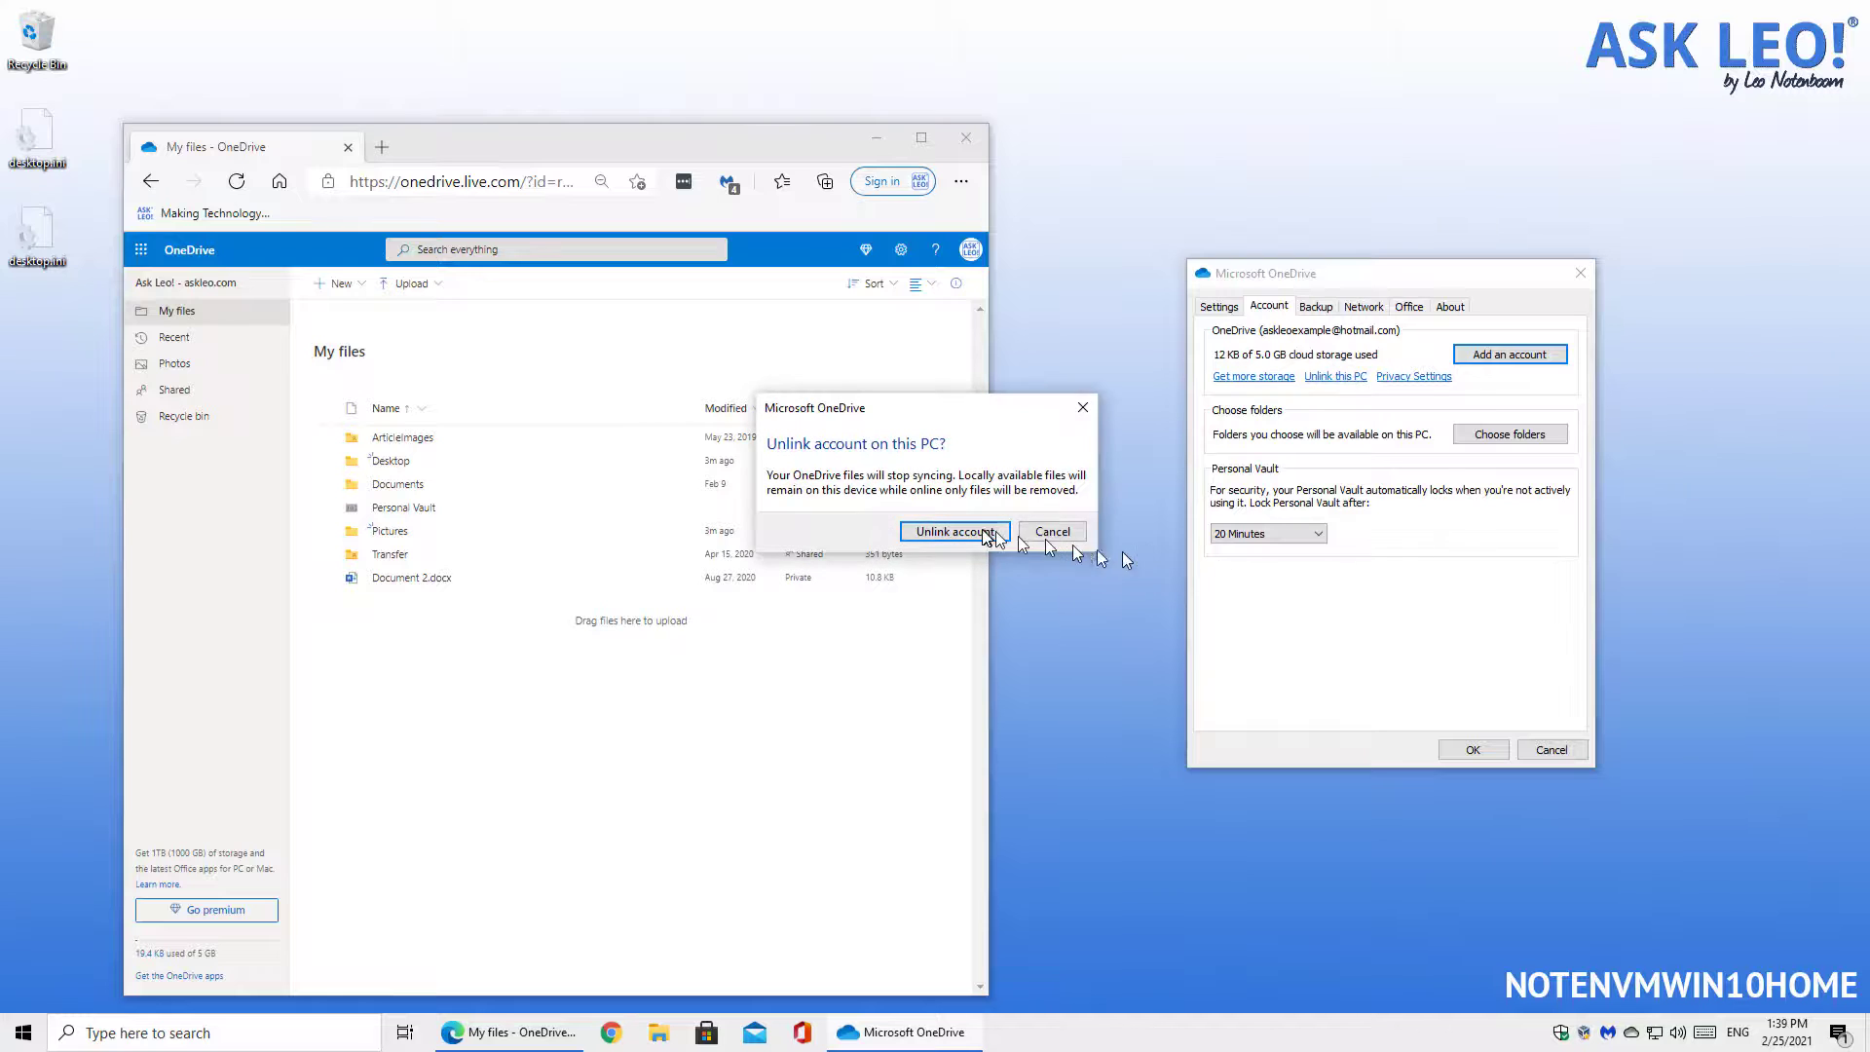
click(1003, 536)
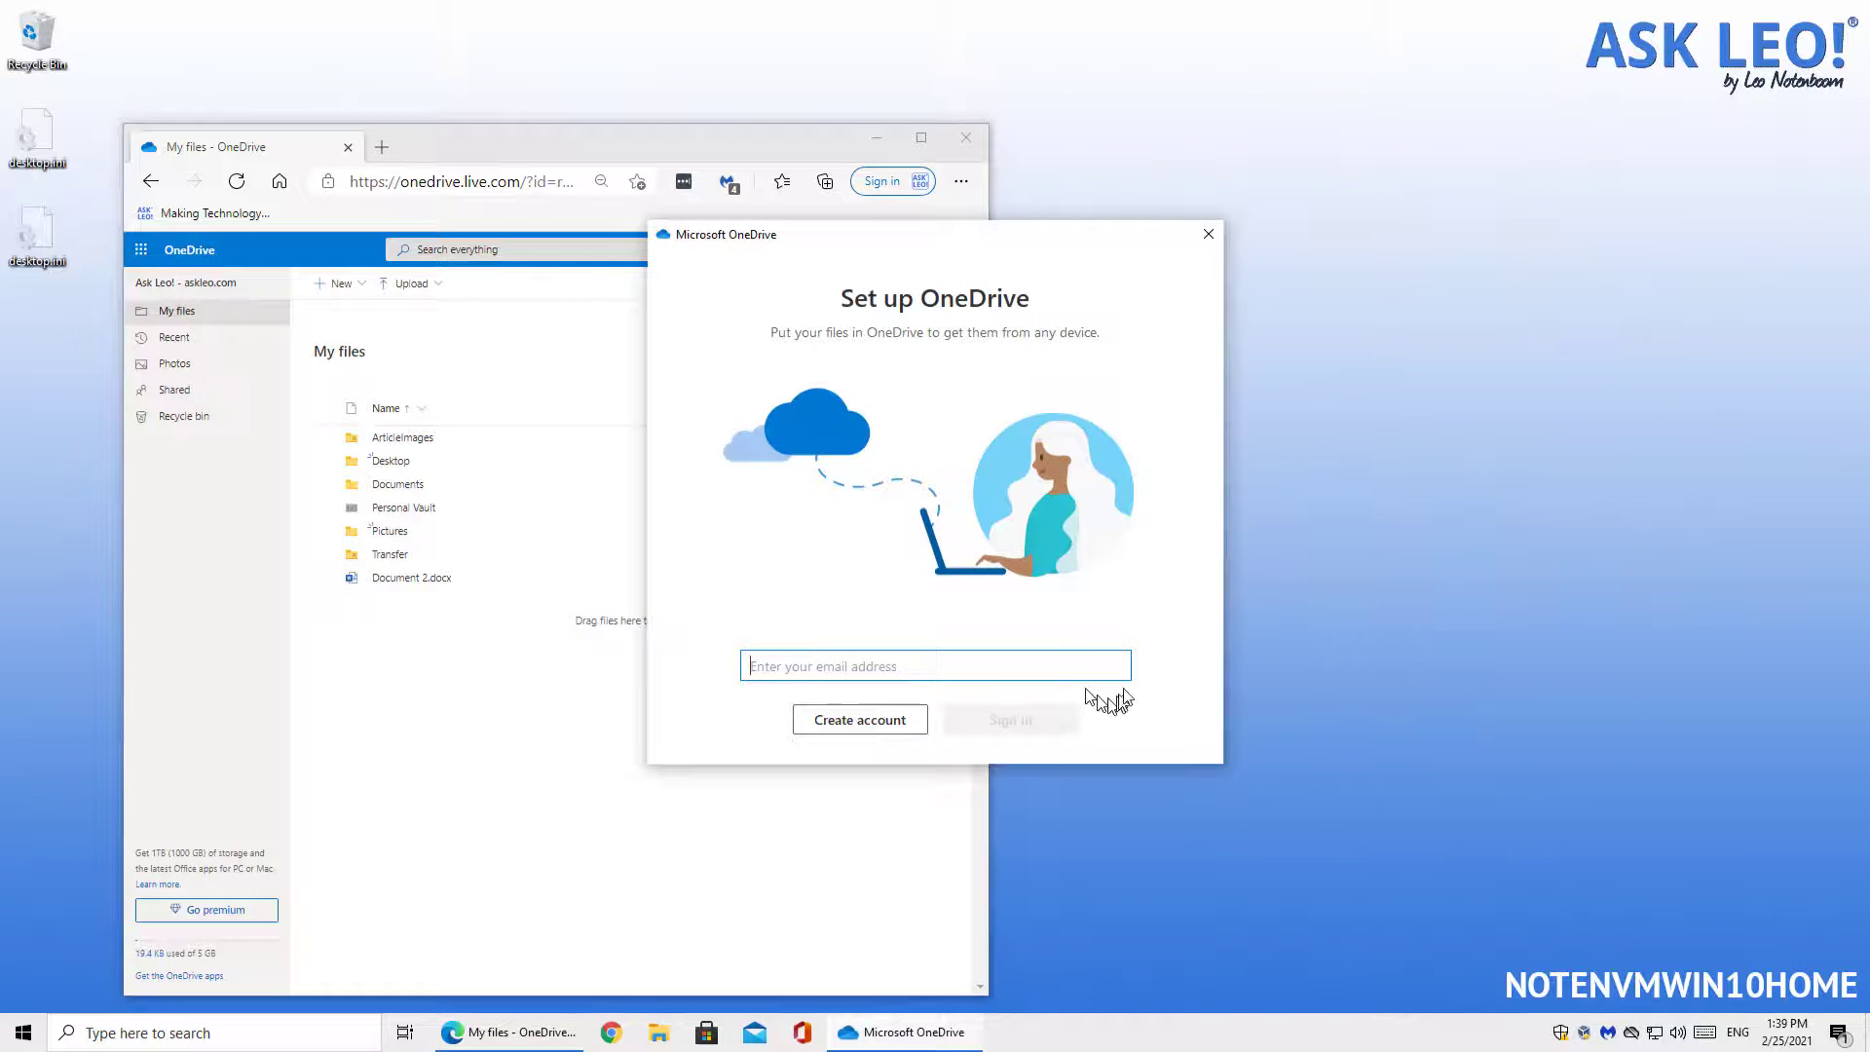
drag(1095, 241, 1689, 216)
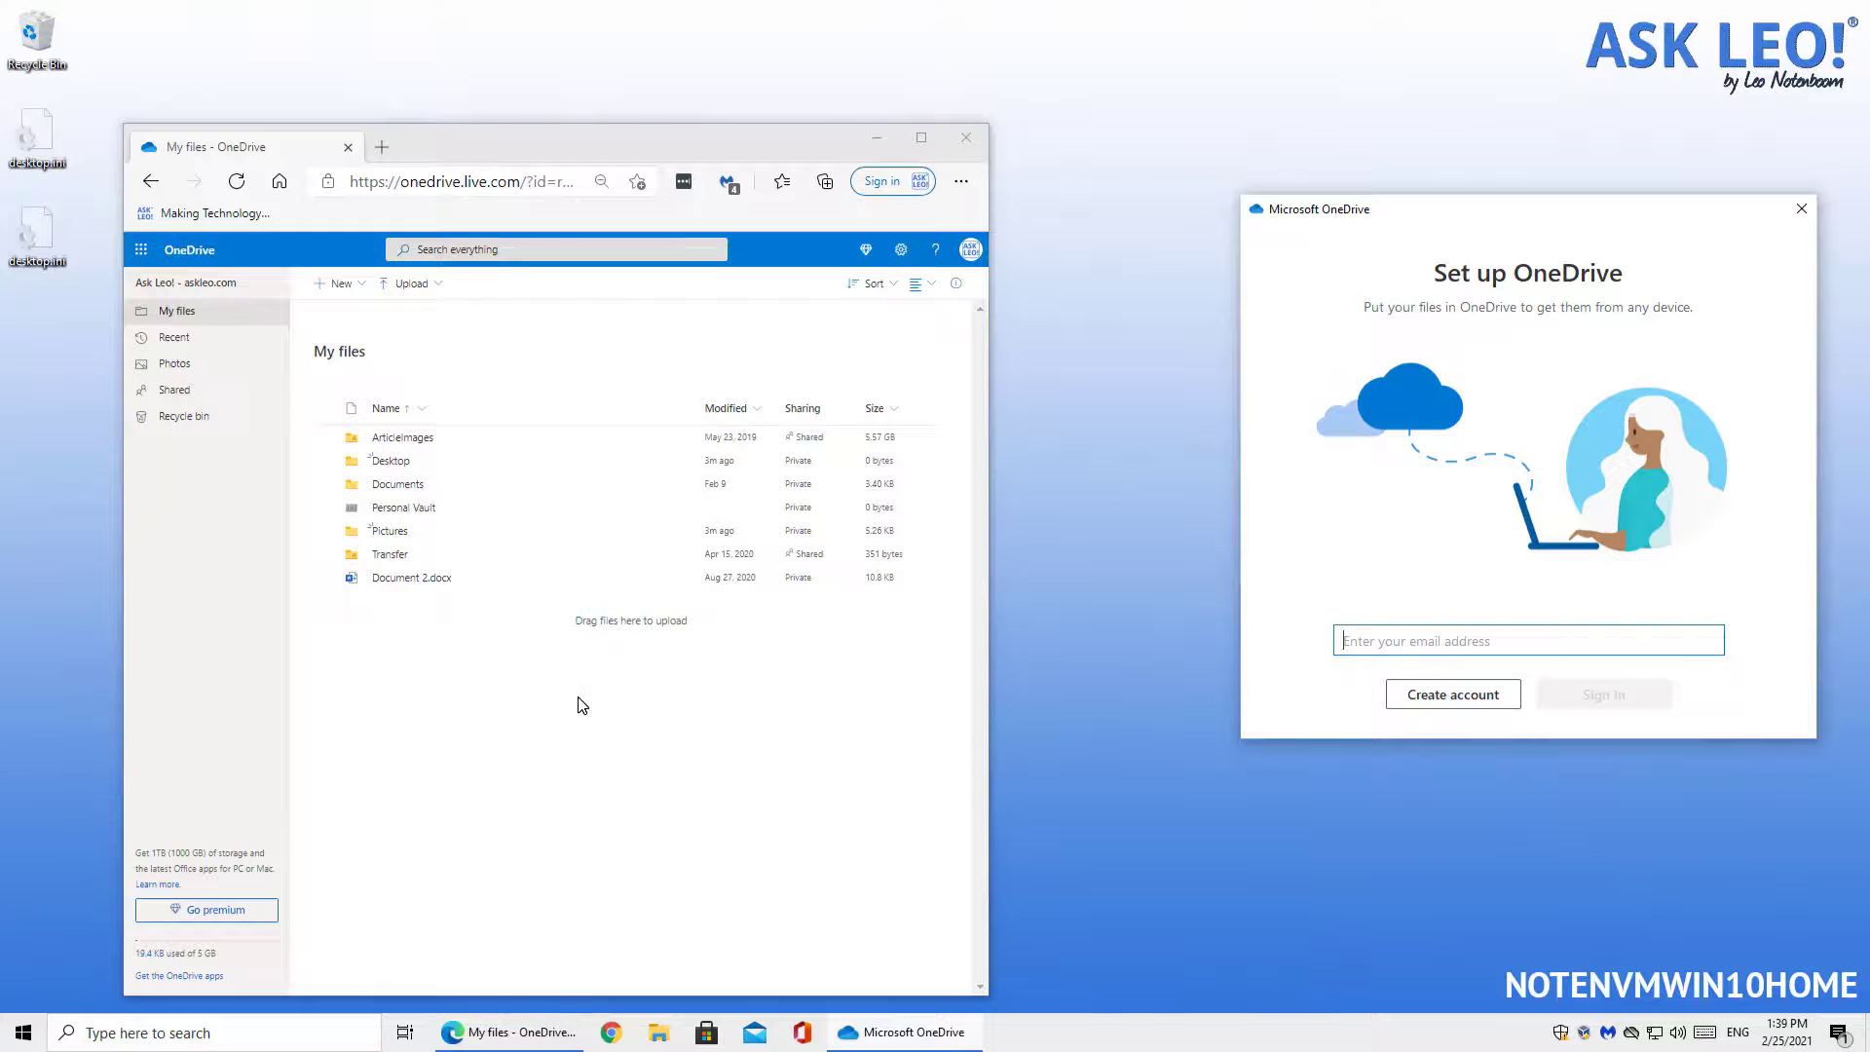
- Open the online Documents folder and check the actions for Where are my files.lnk
click(383, 484)
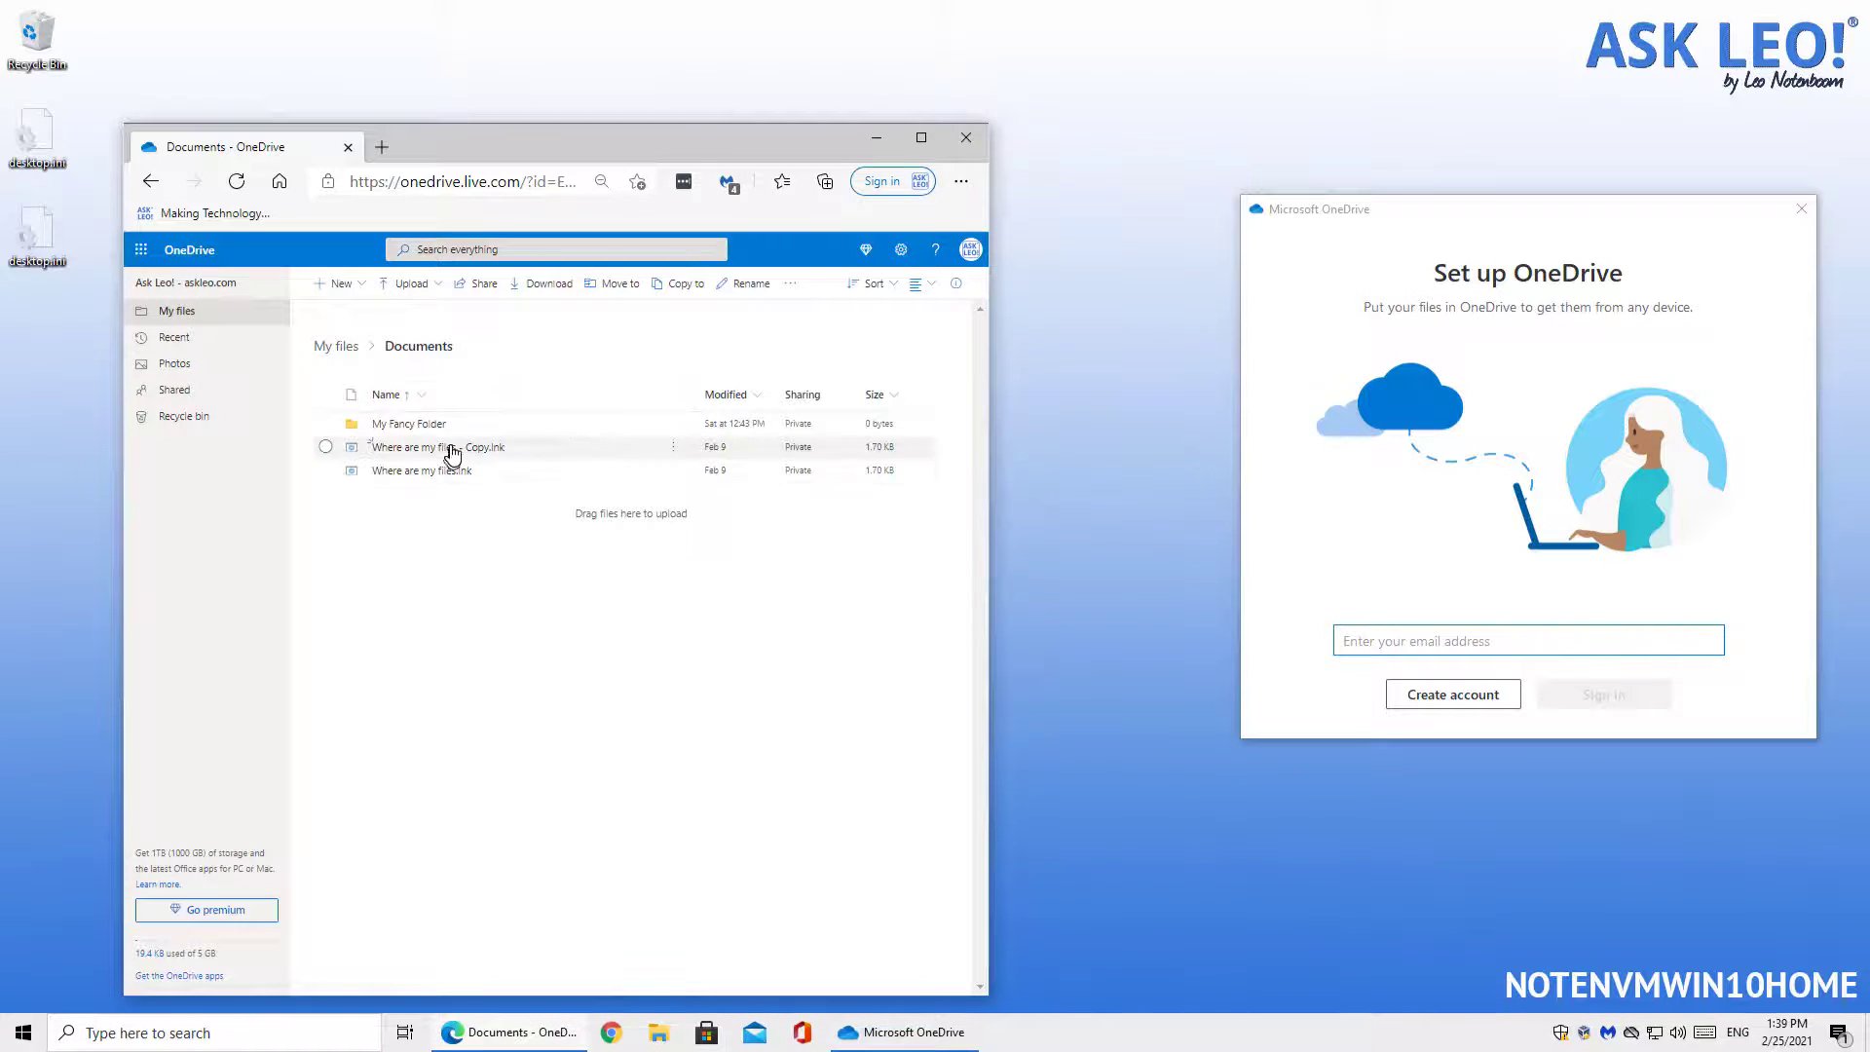
right_click(448, 471)
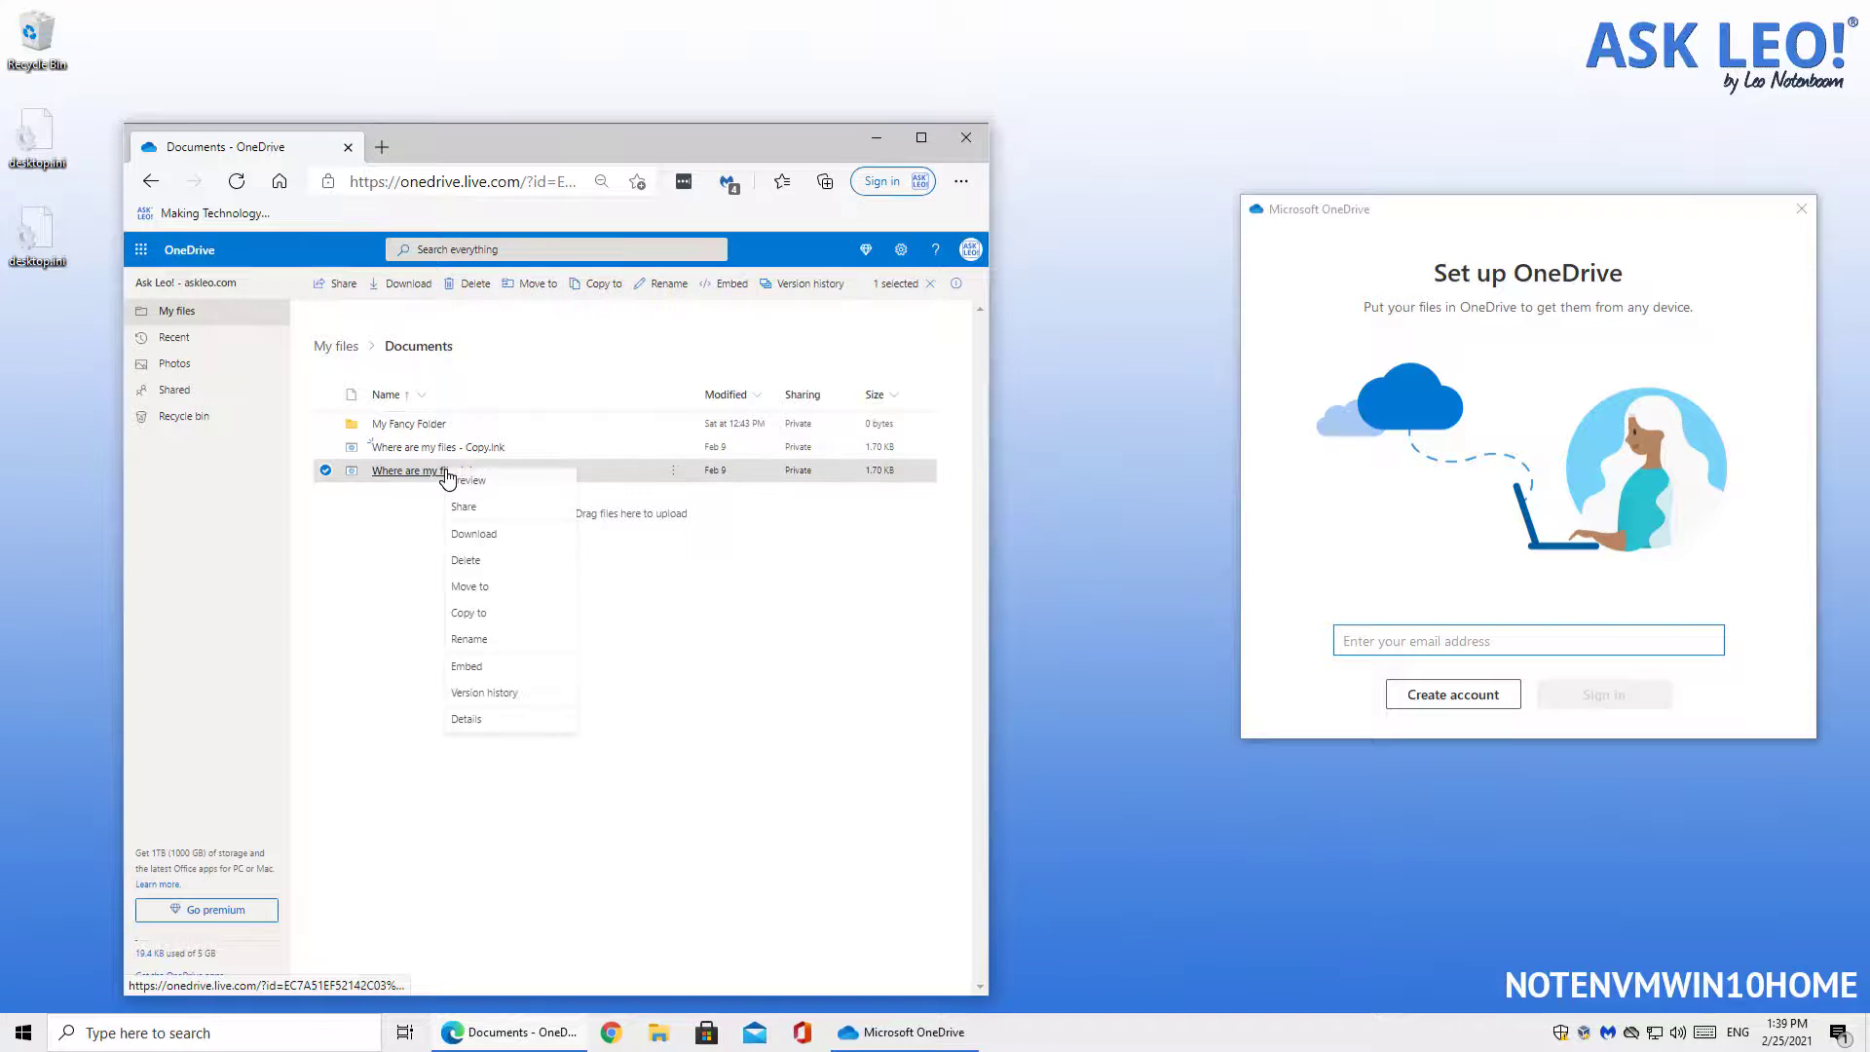
click(790, 706)
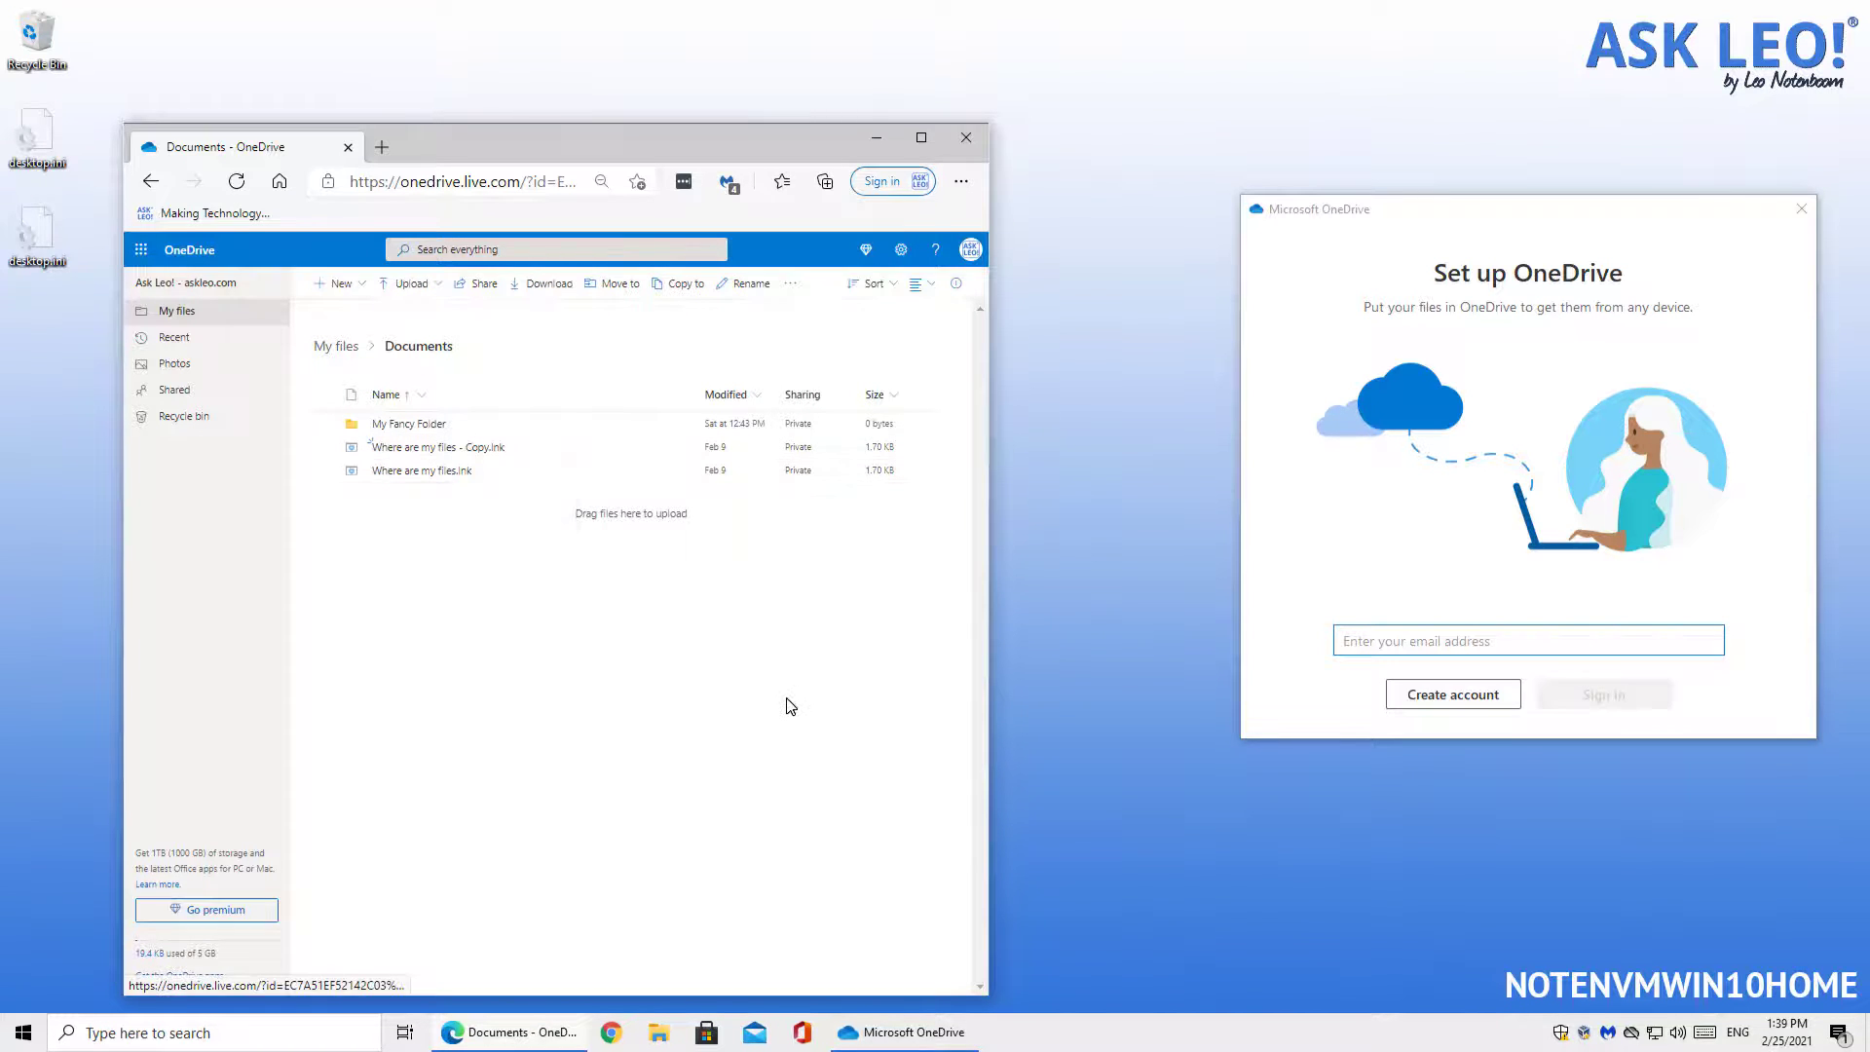